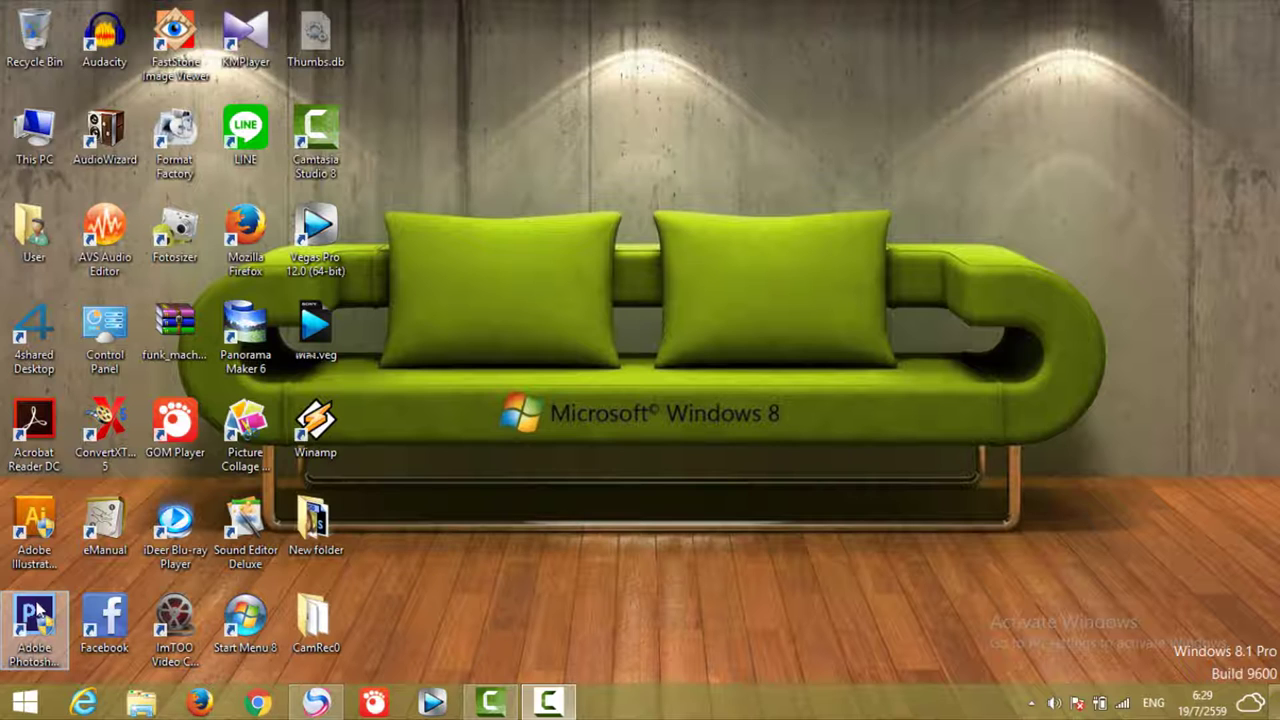
Launch Photoshop and open the photo _MG_9235.JPG
double_click(37, 612)
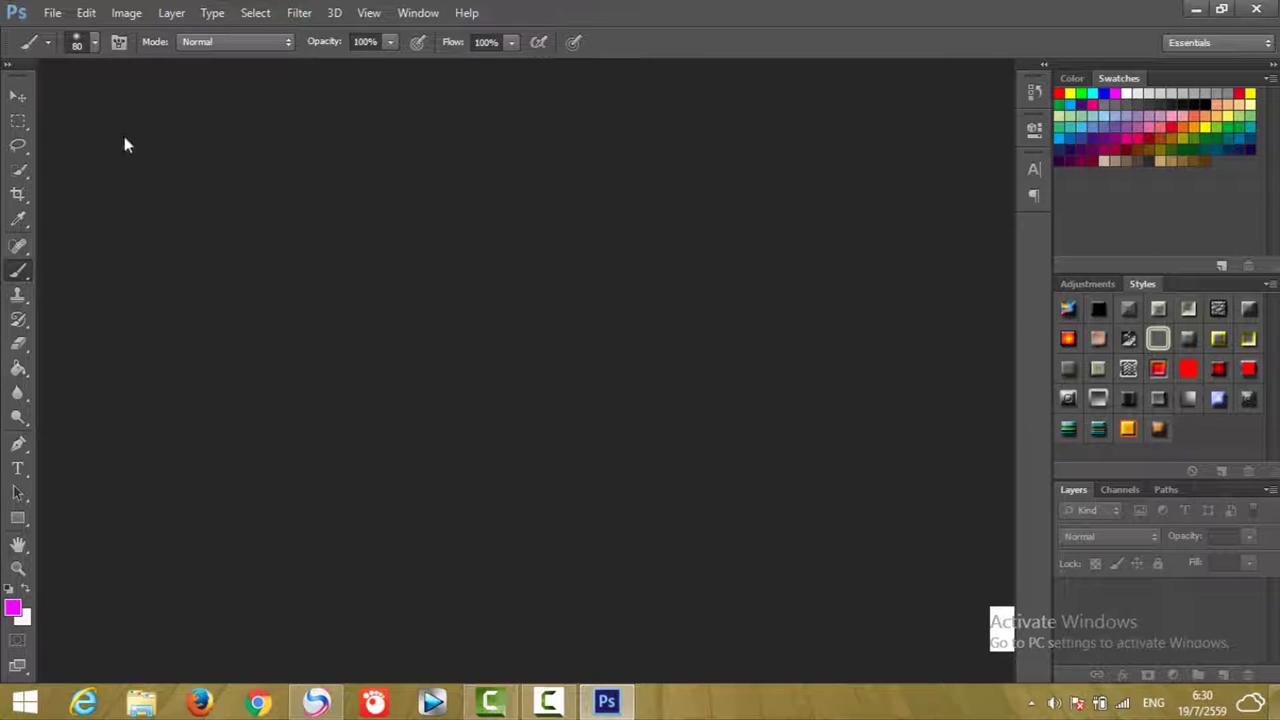
click(53, 14)
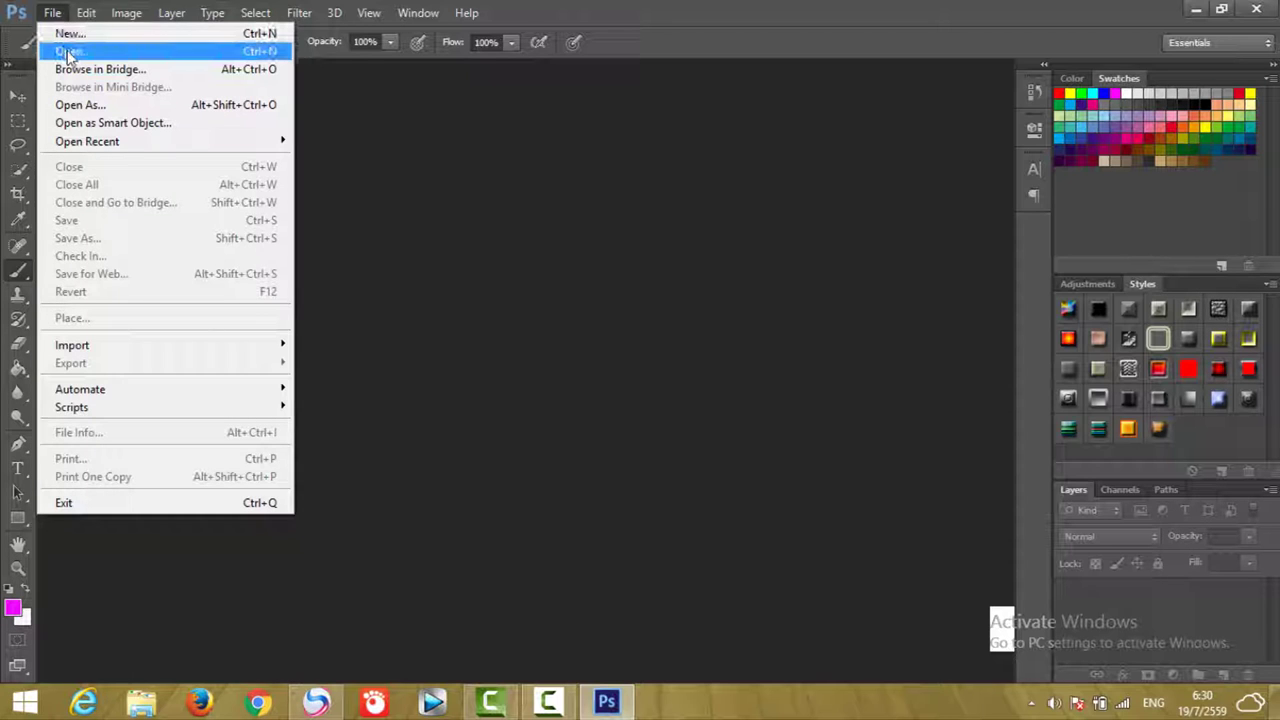
click(69, 52)
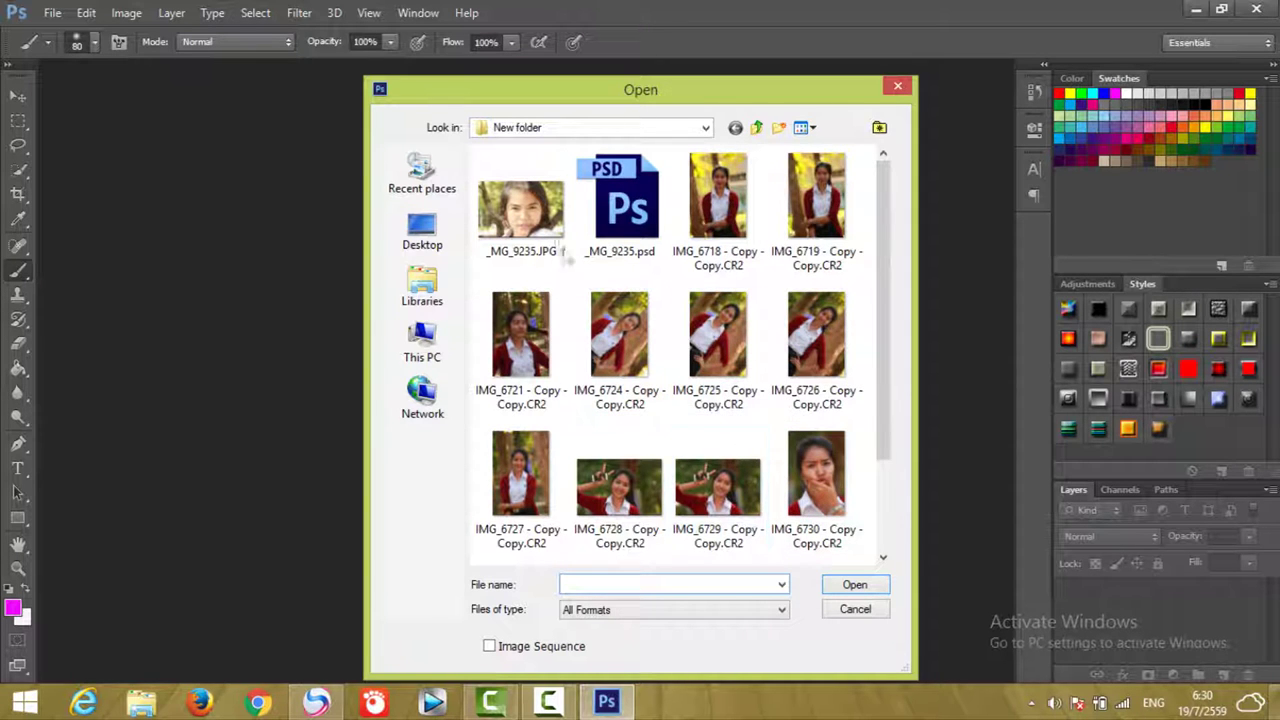
click(531, 220)
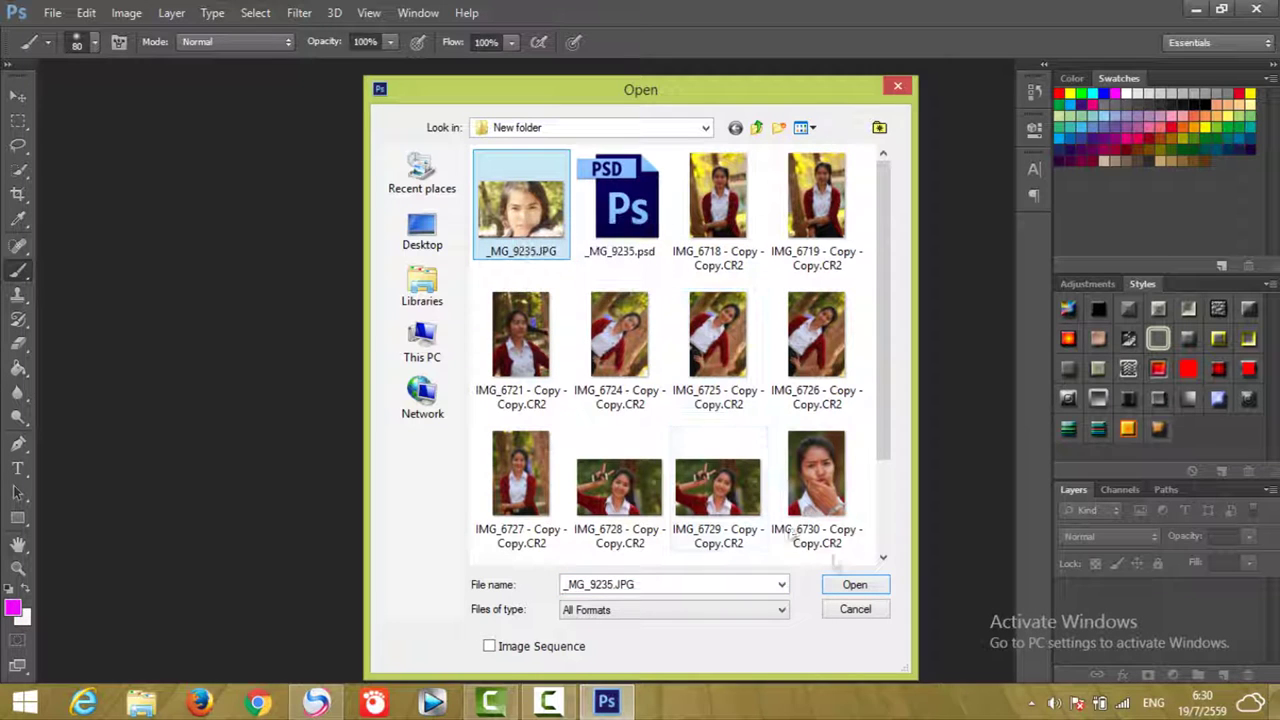
click(852, 588)
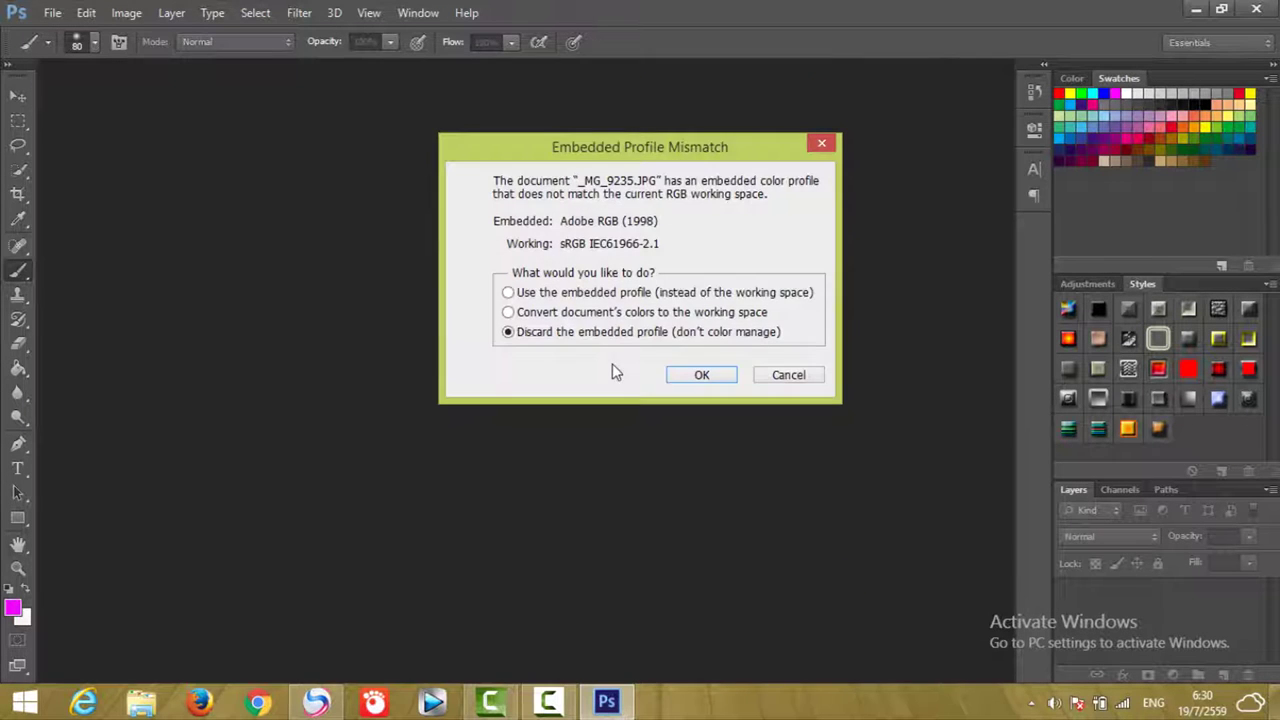
Discard the embedded colour profile so _MG_9235.JPG opens as the Background layer
click(688, 378)
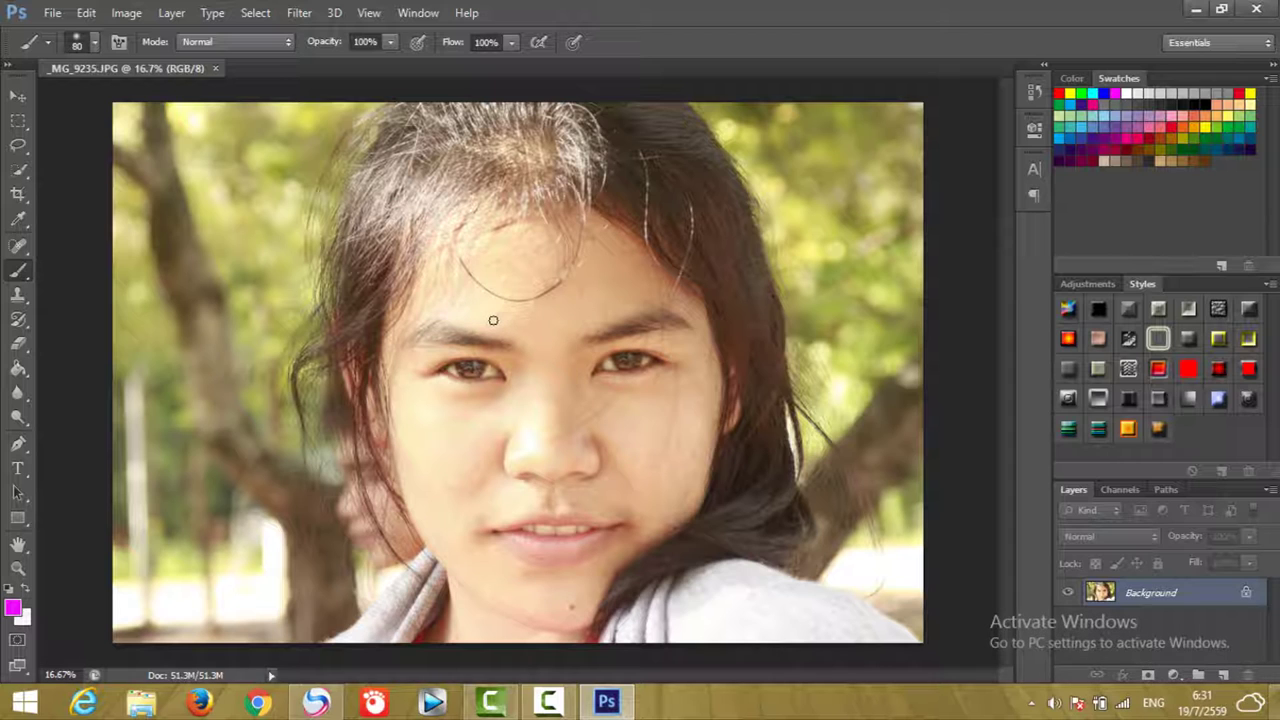
click(127, 15)
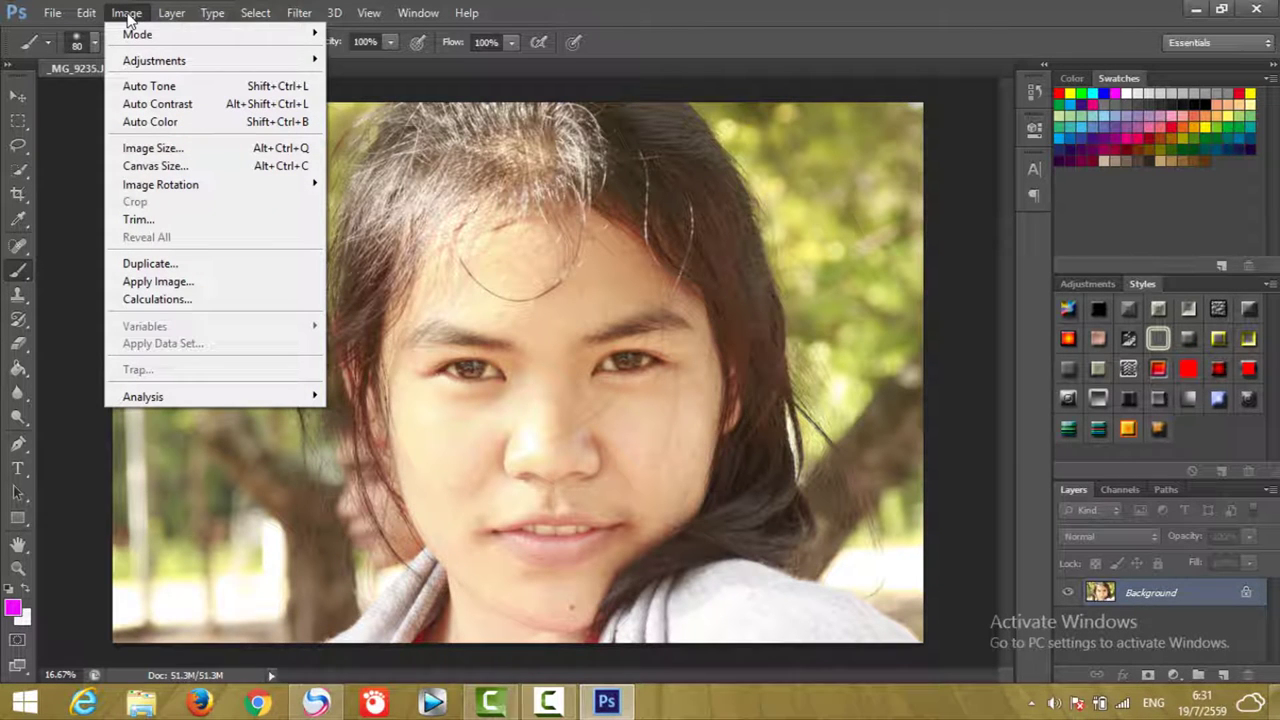
mouse_move(155, 61)
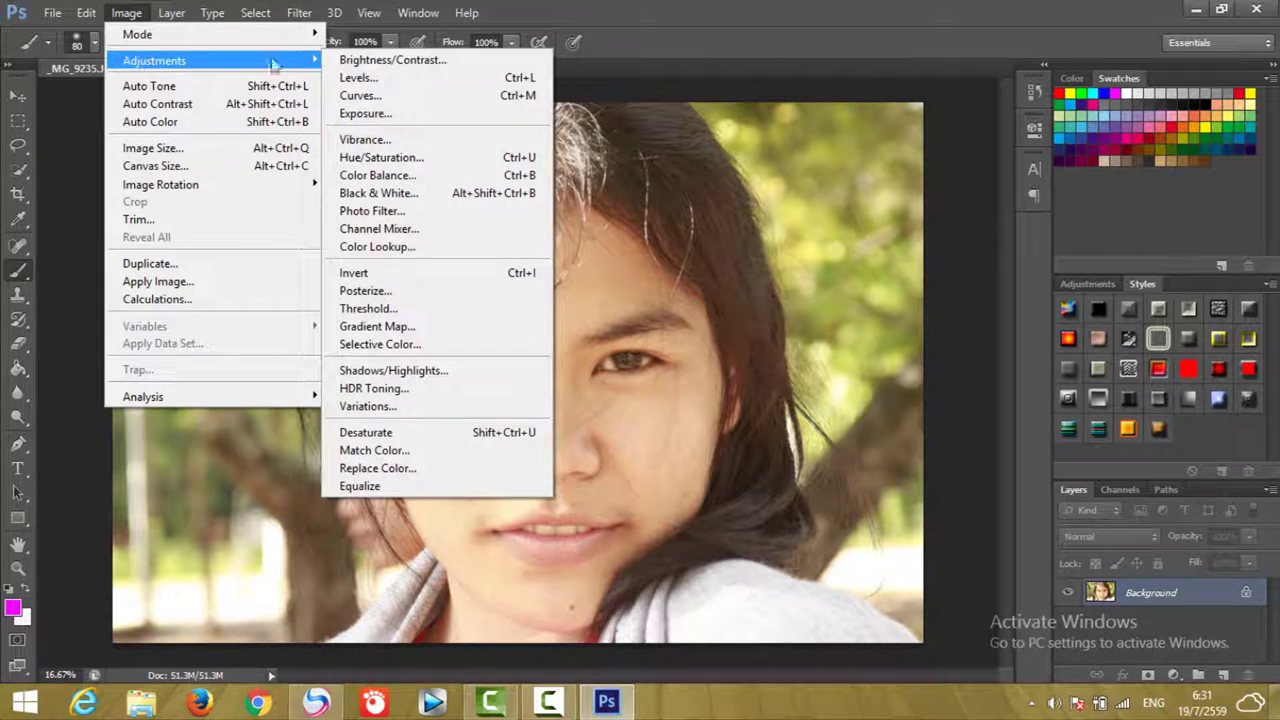
Apply an RGB Curves adjustment lowering the highlights and moving the black point to input 76
click(354, 95)
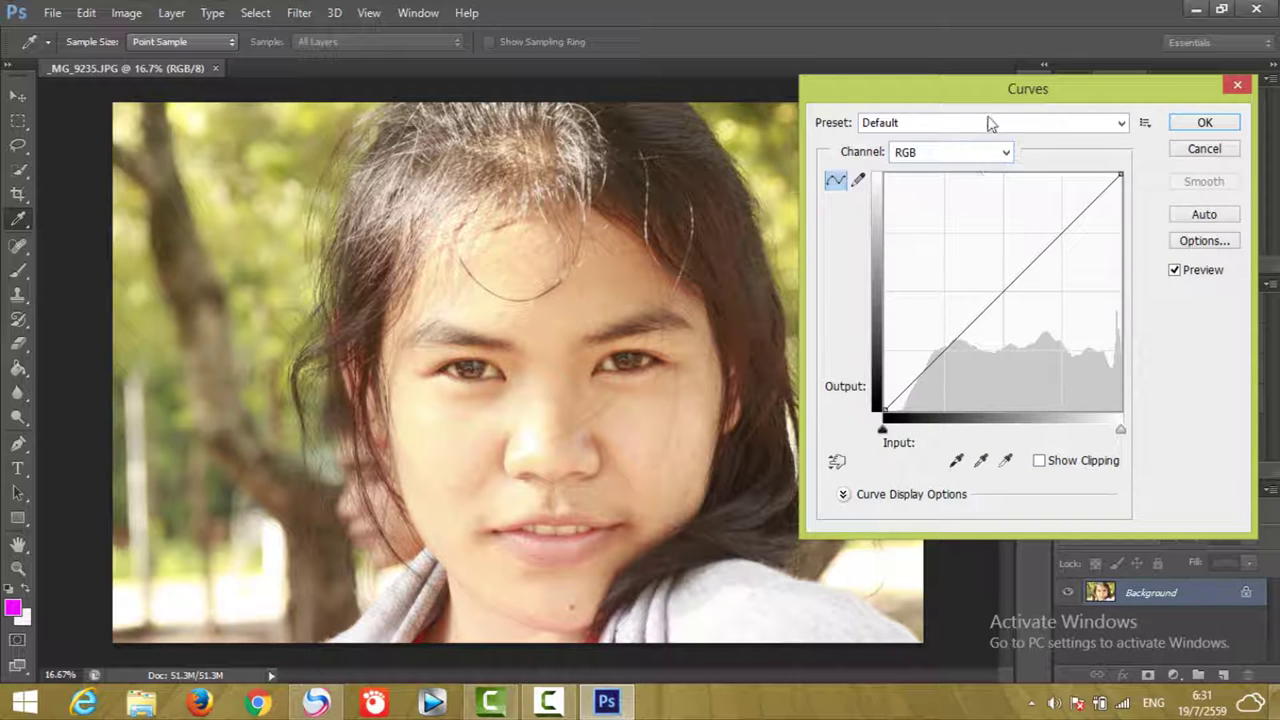
drag(983, 96, 992, 95)
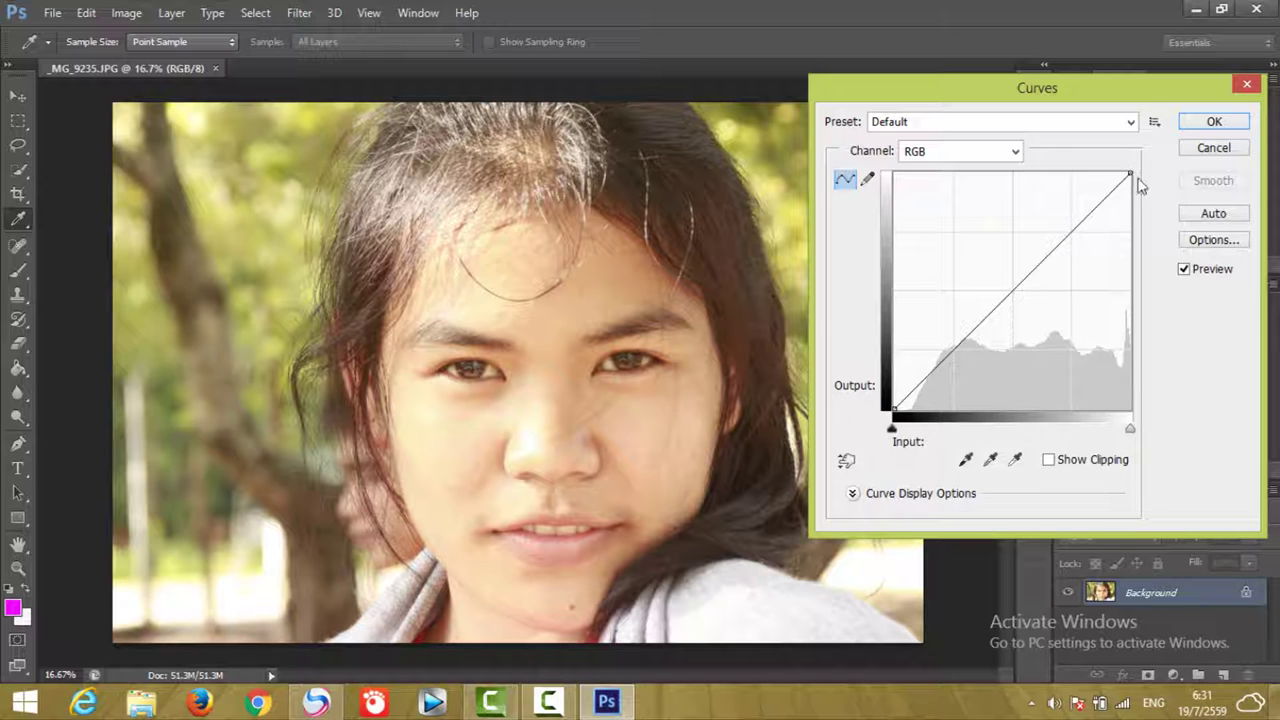
click(1015, 153)
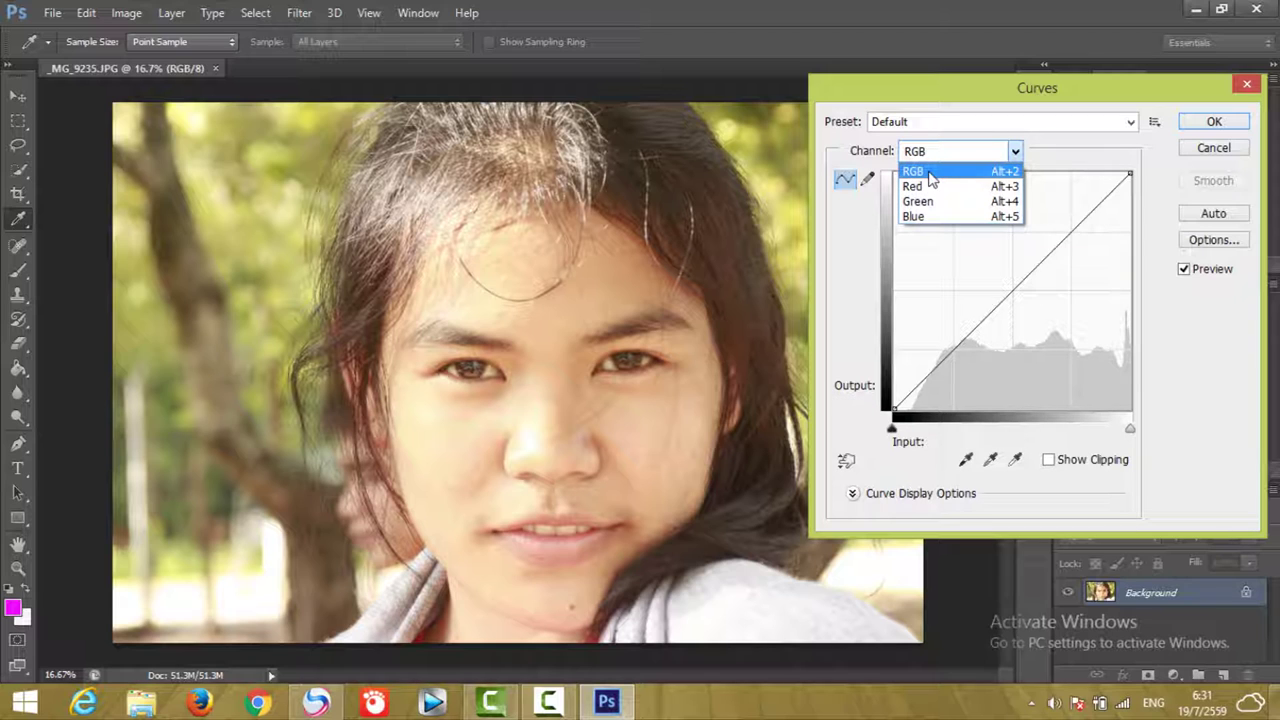
click(1084, 137)
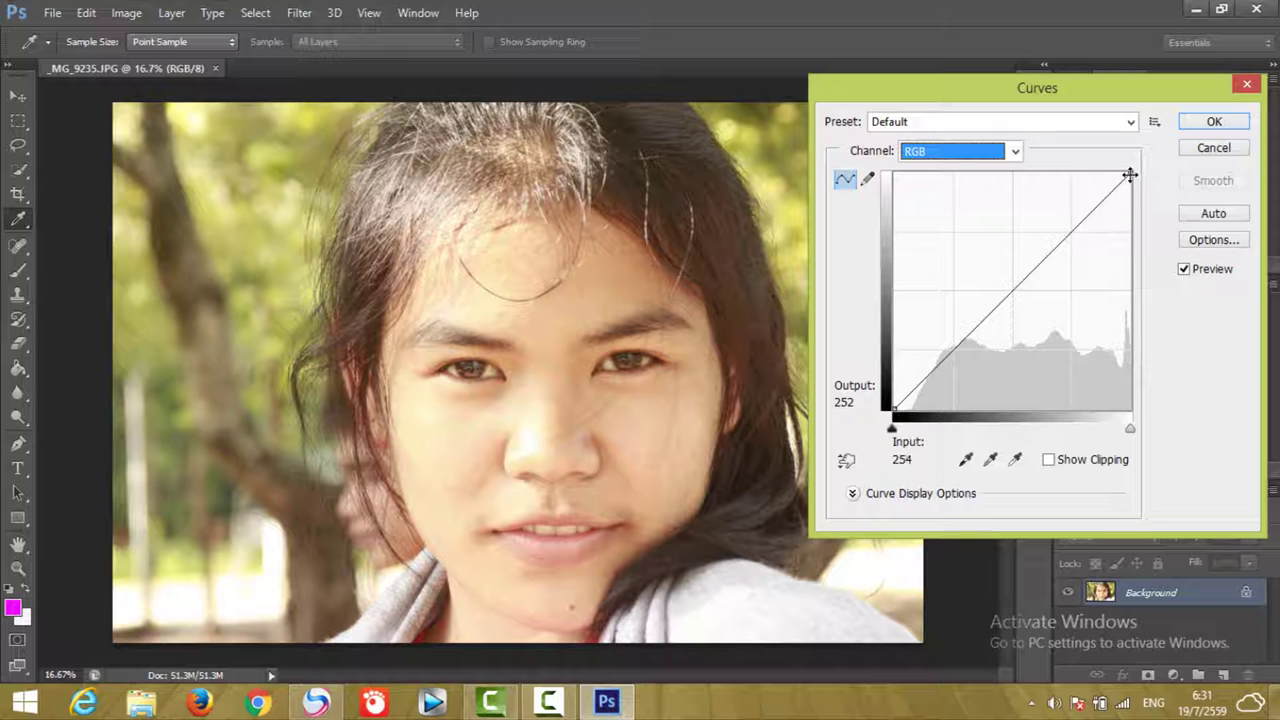
drag(1131, 174, 1132, 234)
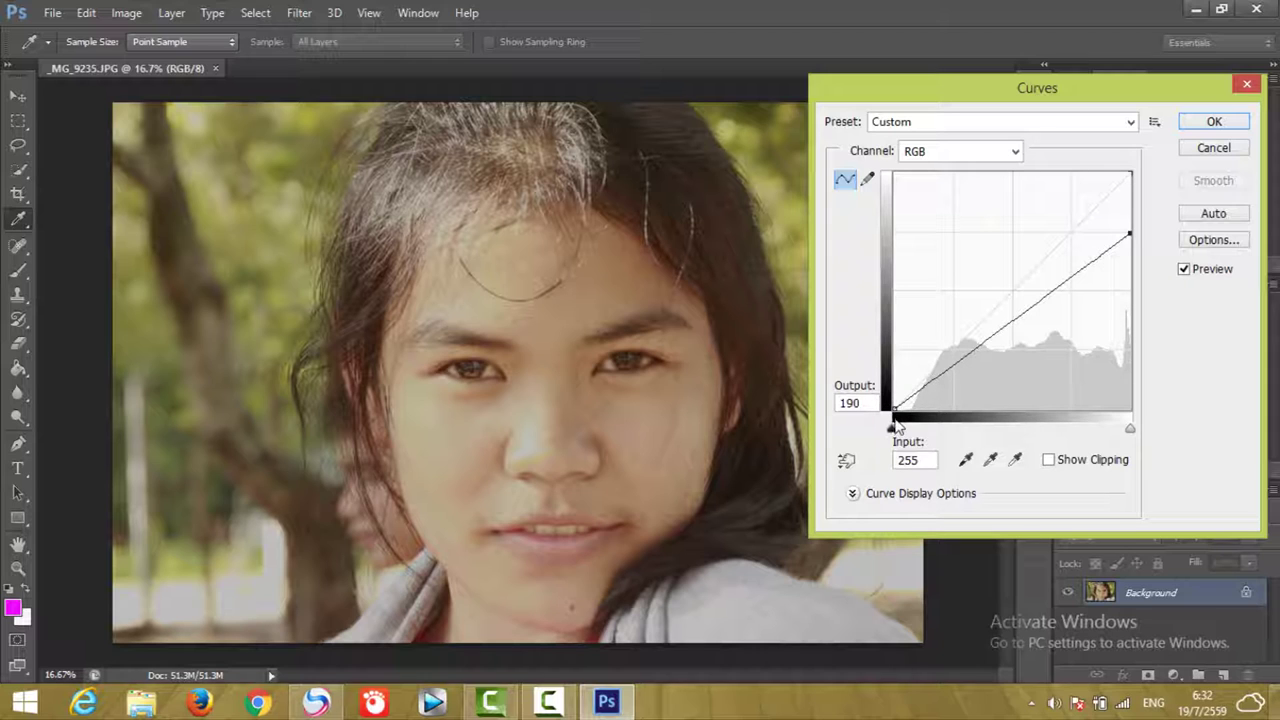
drag(897, 407, 981, 414)
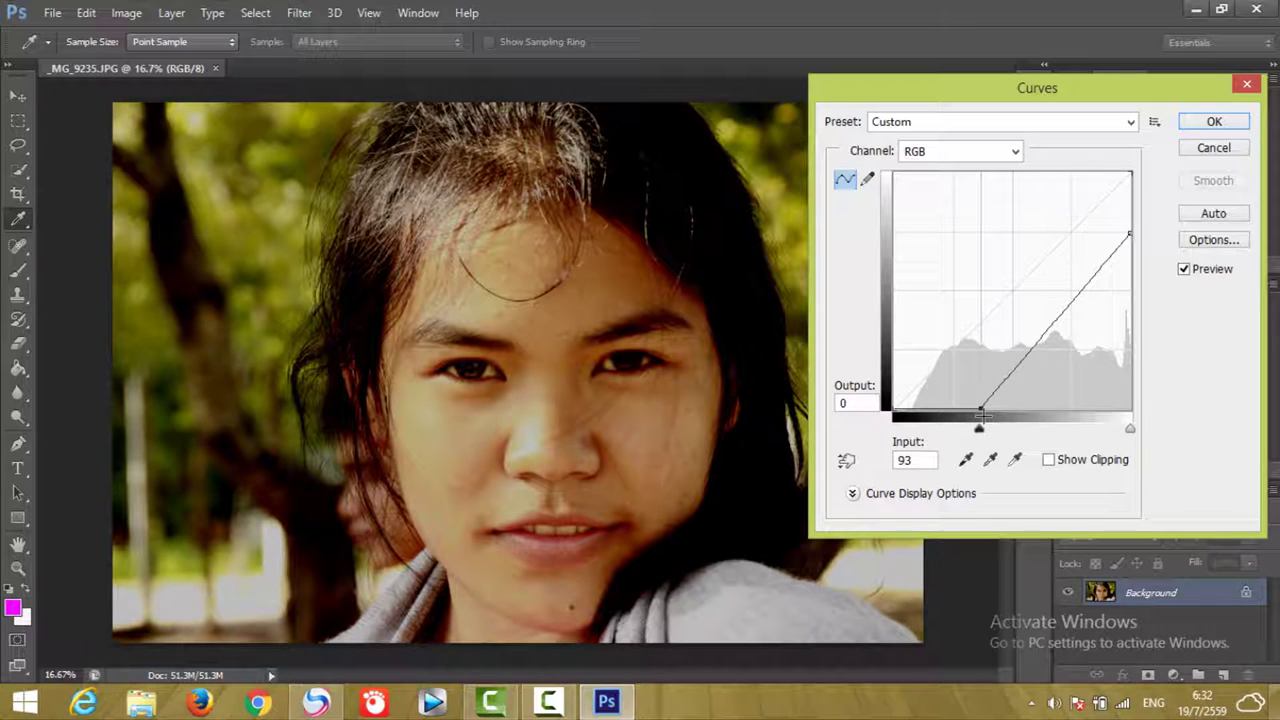
drag(981, 414, 966, 414)
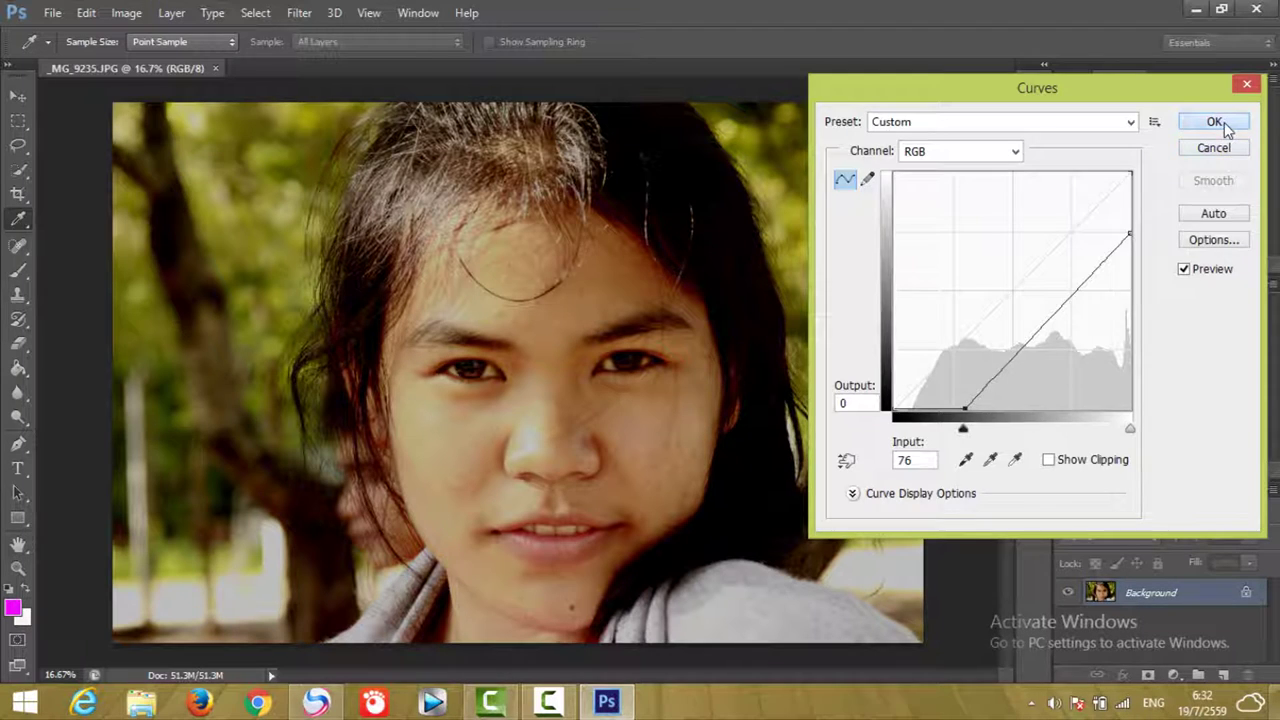
click(1214, 121)
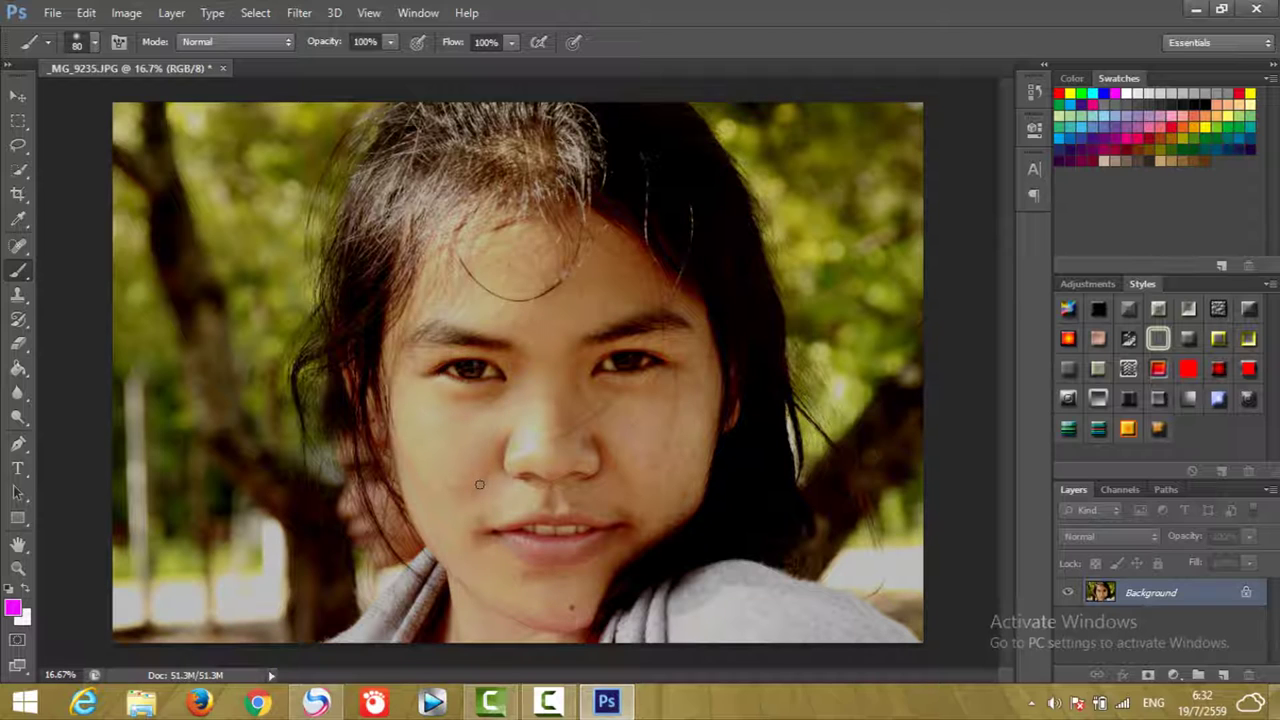
Zoom in on the portrait's face to about 47.6%
key(alt)
scroll(460, 482, up, 1)
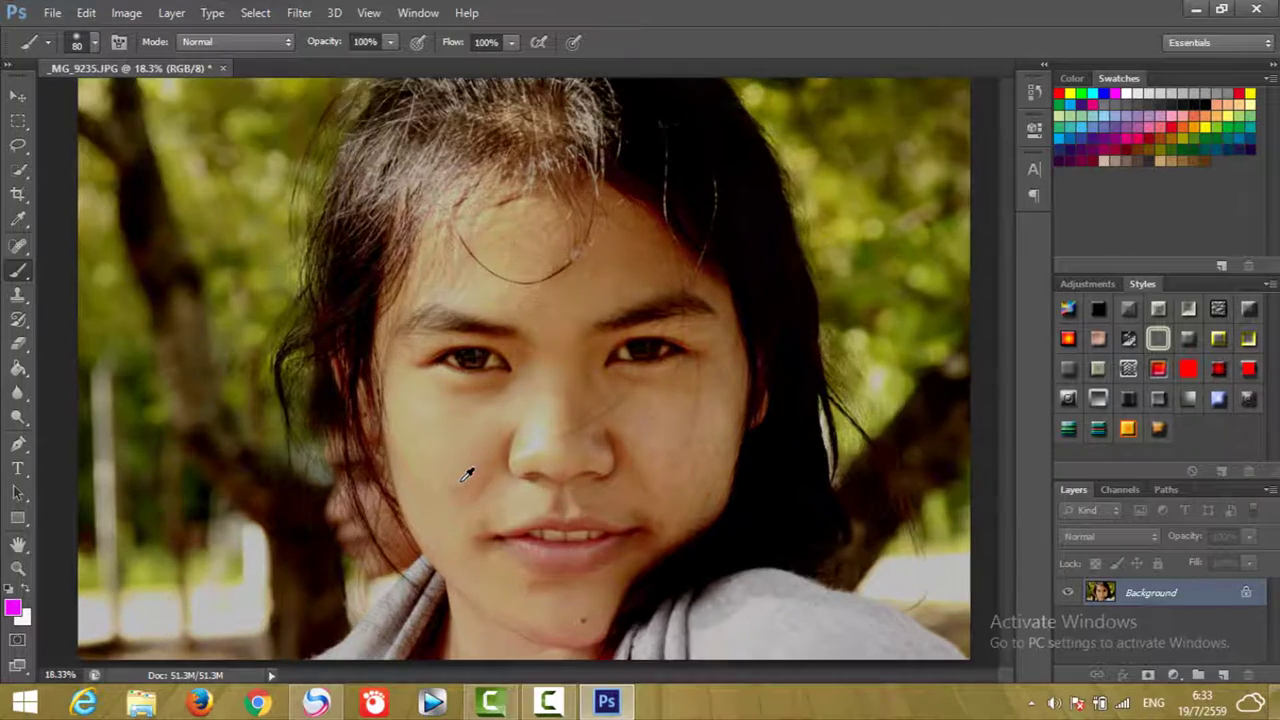
scroll(463, 479, up, 1)
scroll(466, 476, up, 1)
scroll(466, 475, up, 1)
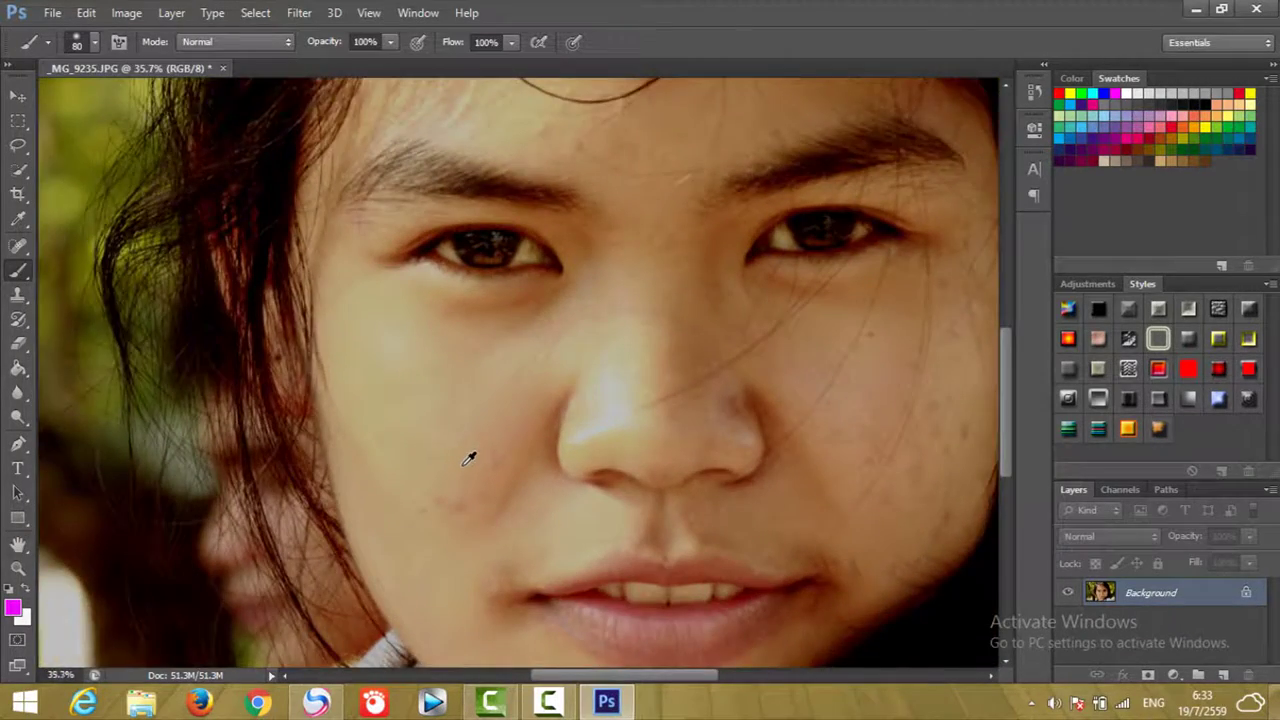
scroll(468, 458, up, 1)
scroll(468, 458, up, 1)
scroll(468, 458, up, 1)
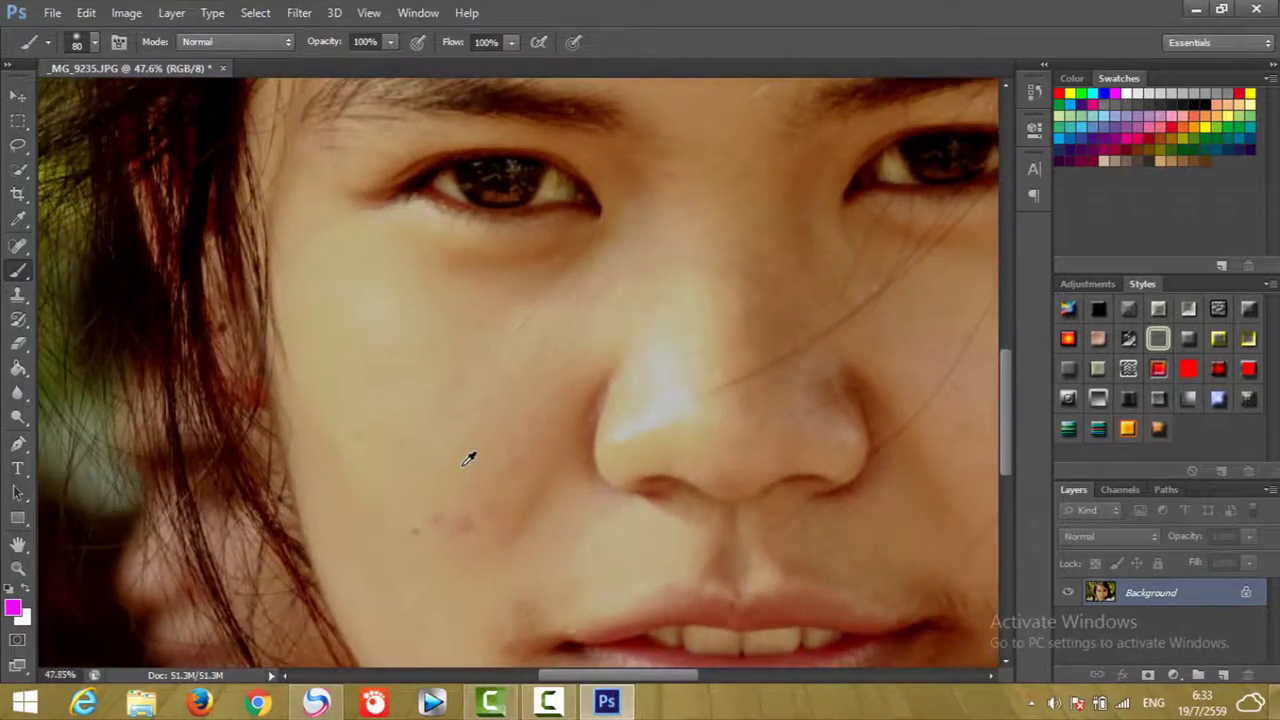
scroll(468, 458, down, 1)
scroll(468, 457, down, 1)
scroll(468, 457, down, 1)
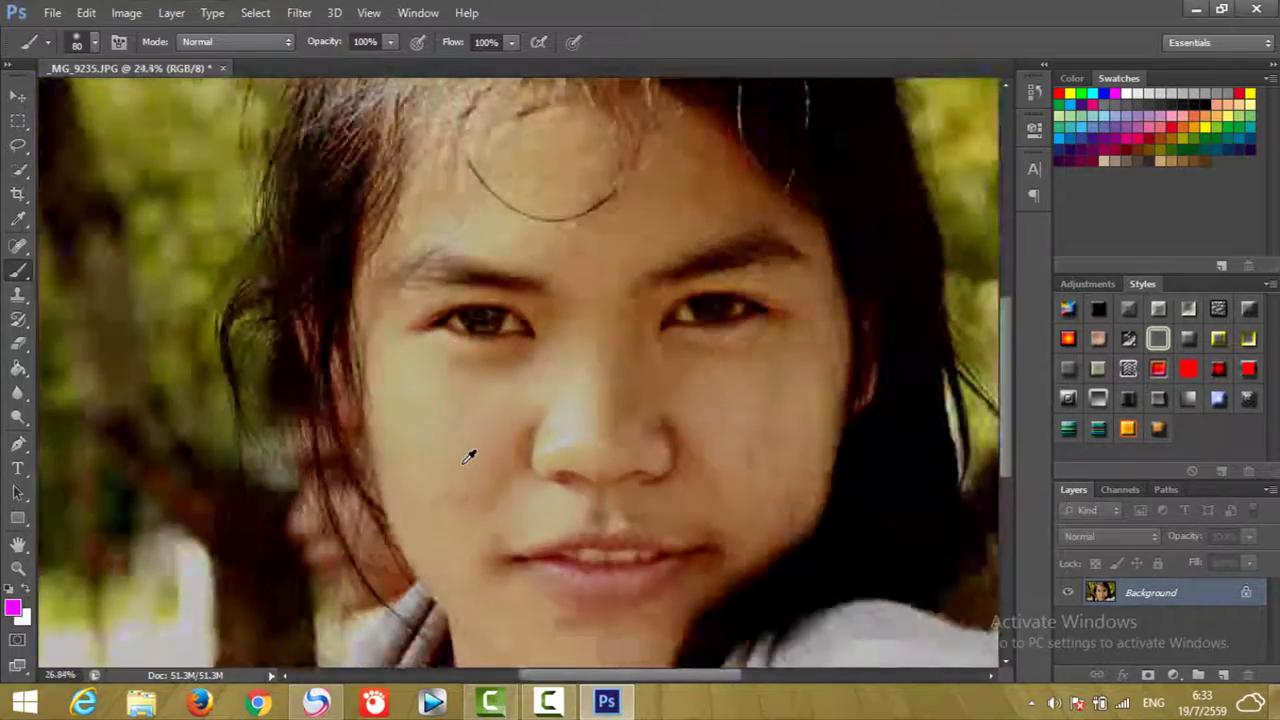
scroll(468, 455, up, 1)
scroll(468, 452, down, 1)
scroll(468, 450, up, 2)
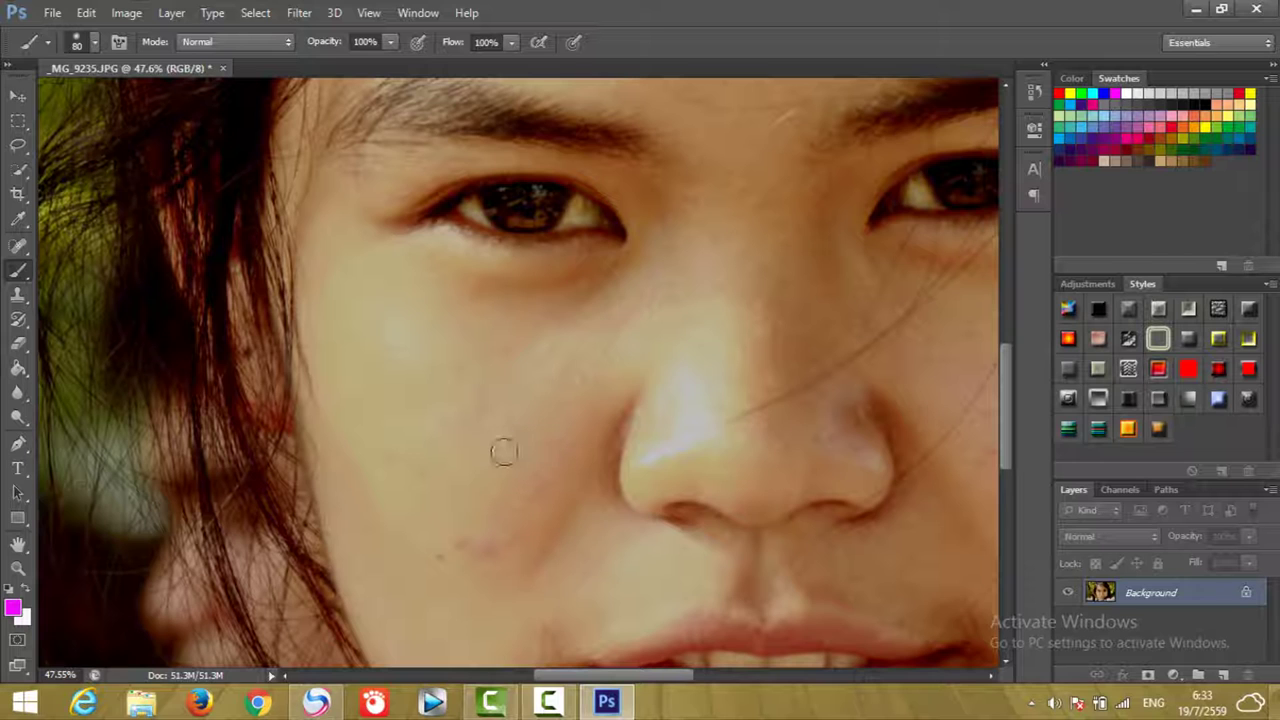
Pan to the nose, cheeks and lips and dismiss the ByteFence pop-up
mouse_move(1010, 417)
mouse_down()
mouse_move(1038, 478)
mouse_move(1037, 436)
mouse_up()
drag(622, 678, 692, 678)
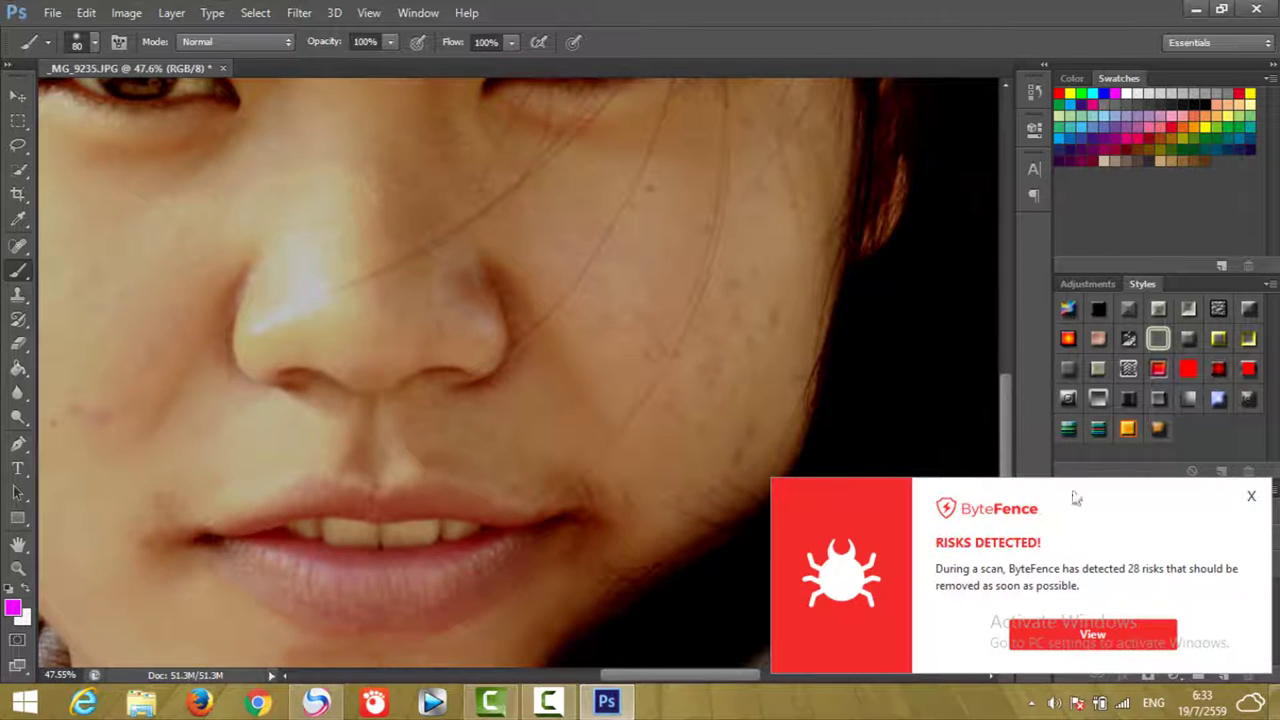
click(1251, 497)
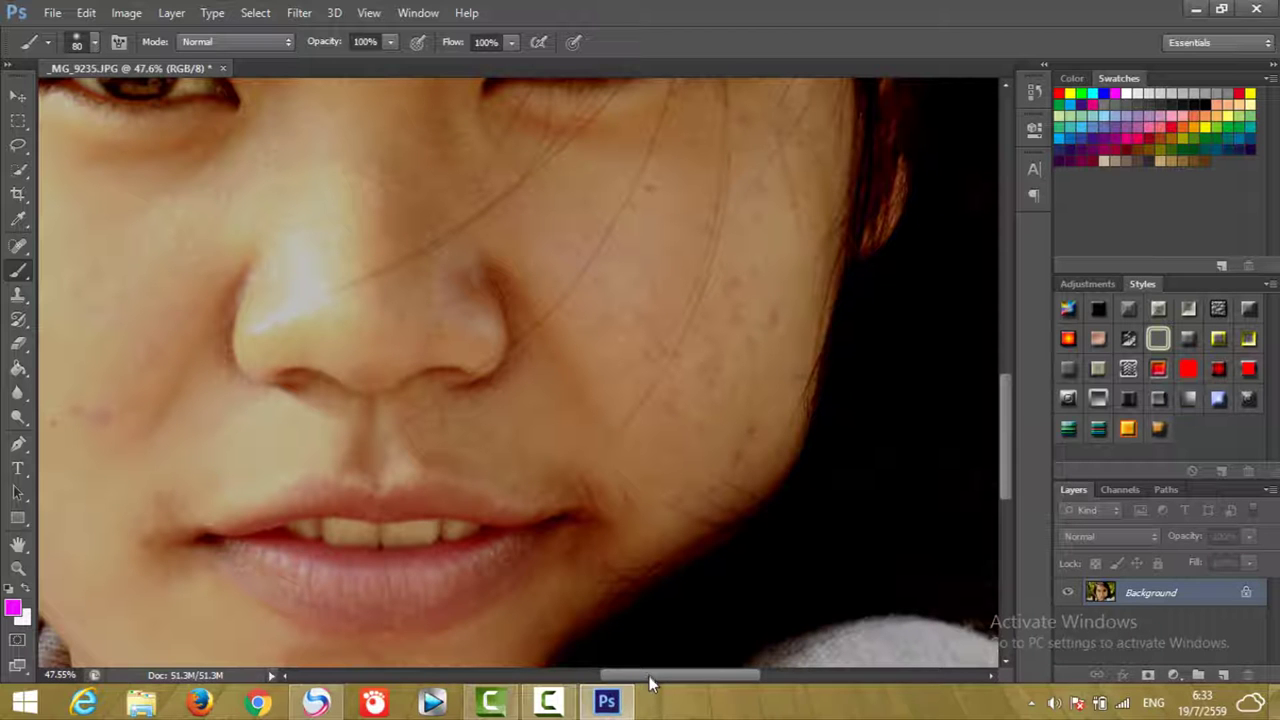
drag(654, 680, 598, 688)
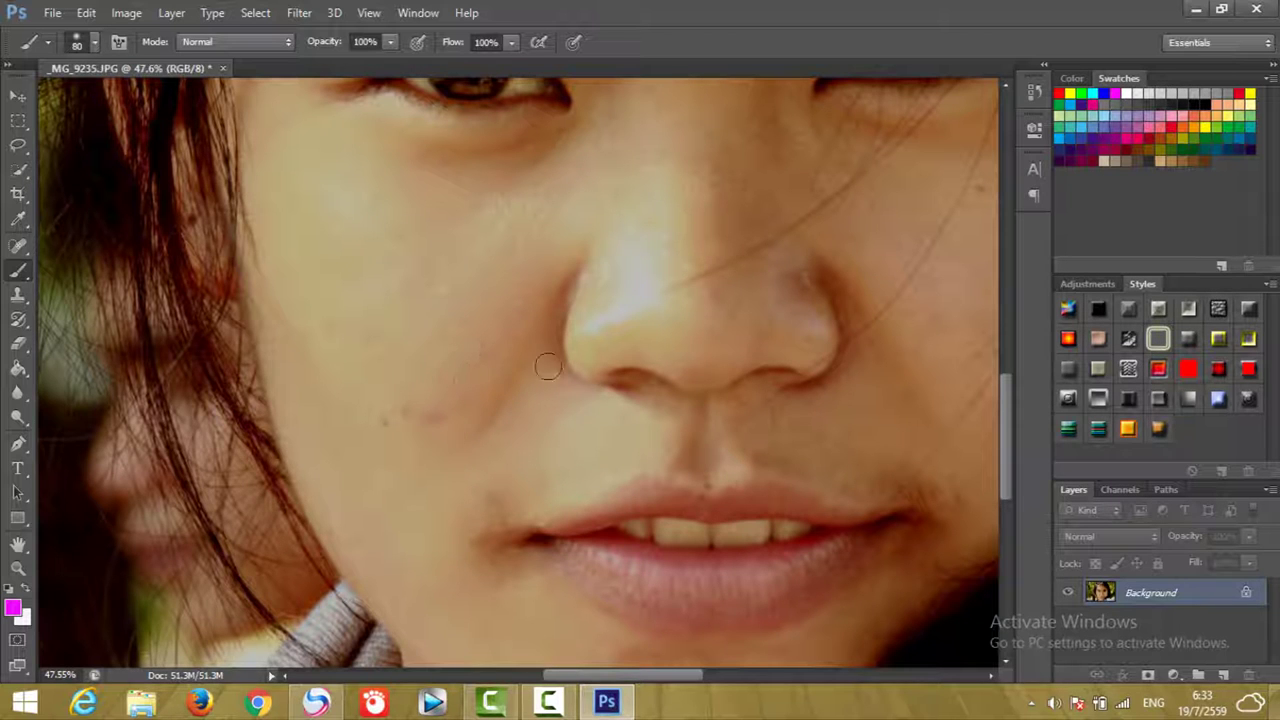
click(20, 248)
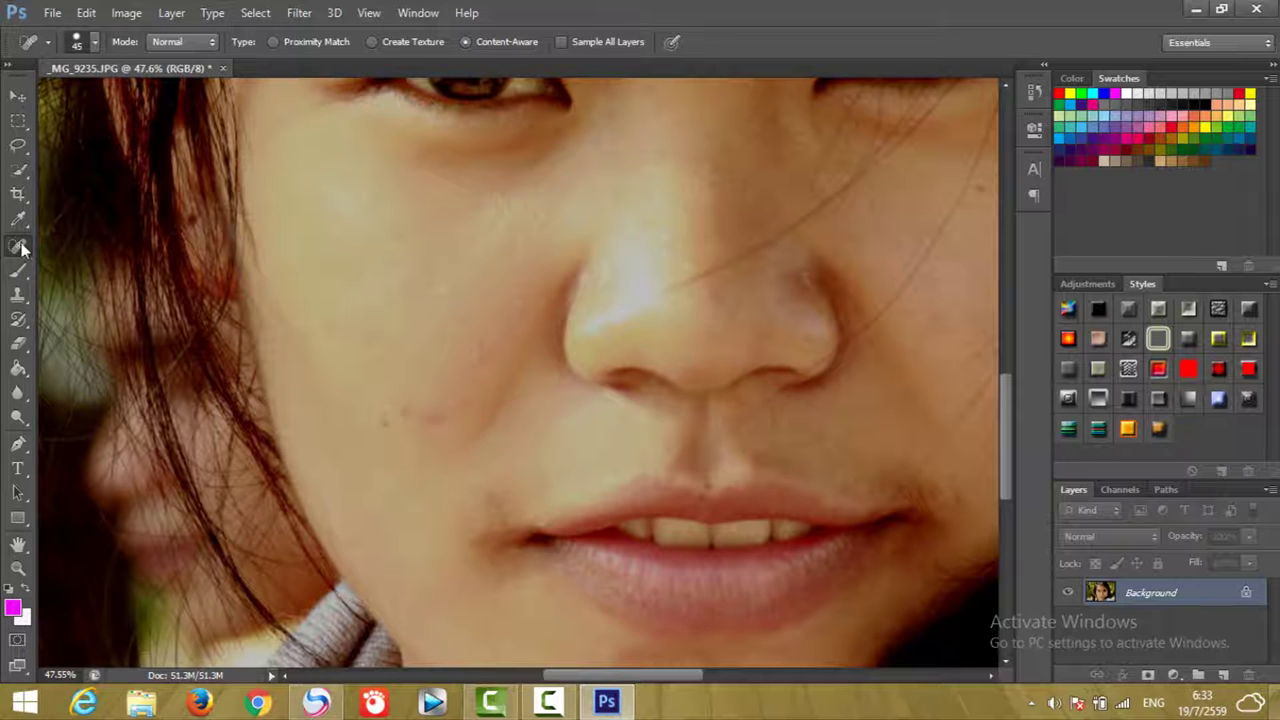
Select the Spot Healing Brush Tool from the healing tools group
right_click(20, 248)
click(20, 248)
right_click(20, 248)
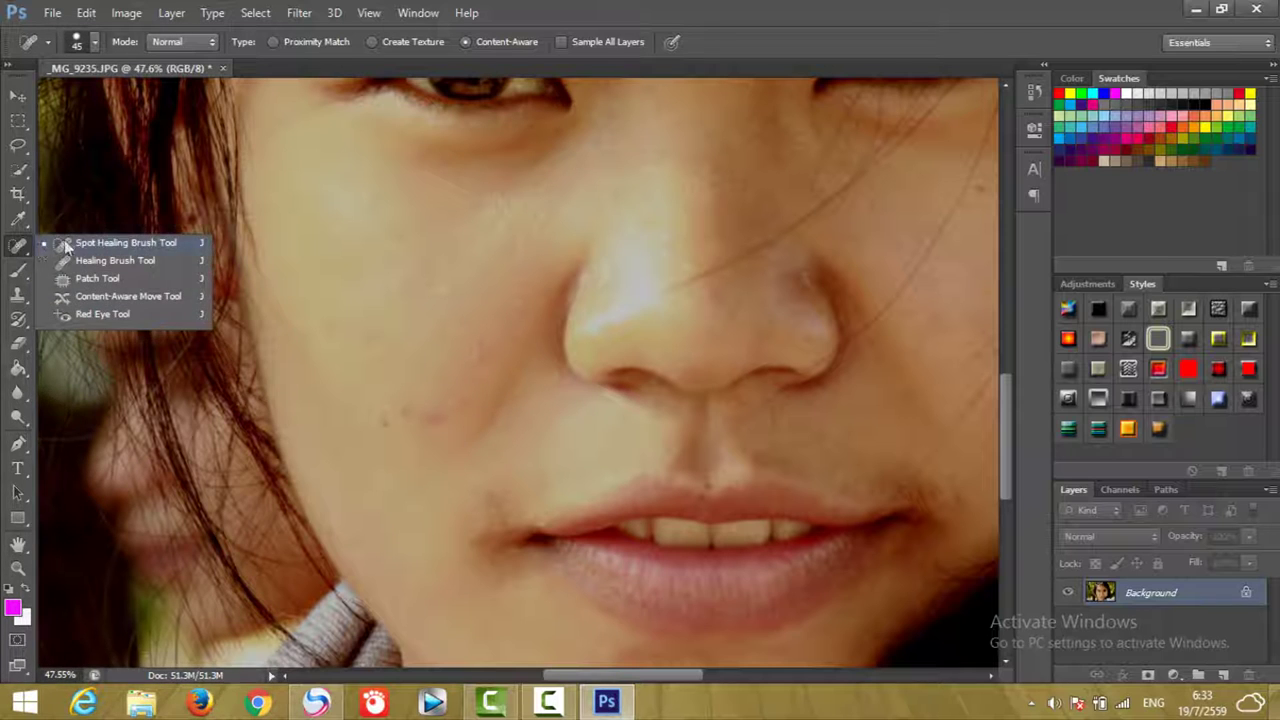
click(149, 242)
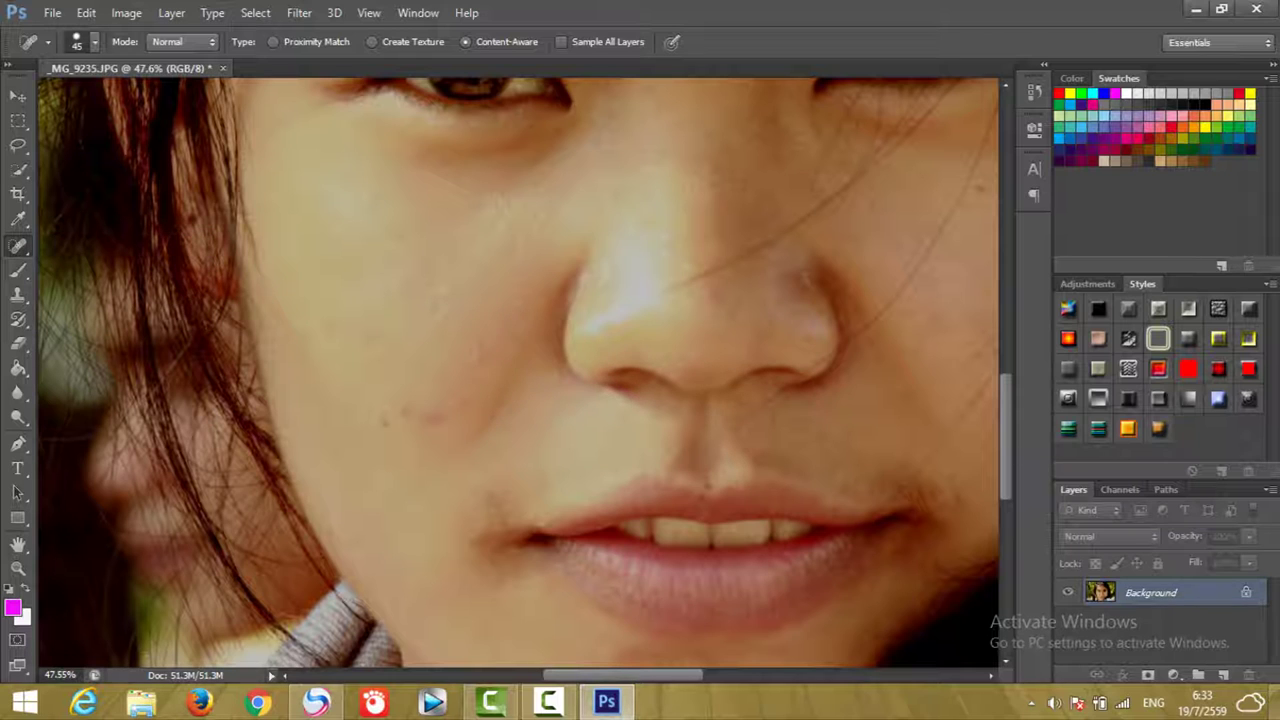
key(F10)
Heal the blemishes on the left cheek, beside the nose and above the lip
click(471, 357)
click(482, 345)
click(472, 378)
click(367, 341)
click(334, 326)
click(433, 418)
click(407, 411)
click(445, 387)
click(420, 410)
click(583, 391)
Heal the far-left cheek spots and remove the stray hair strands on the right cheek
drag(612, 681, 648, 681)
click(206, 234)
click(136, 240)
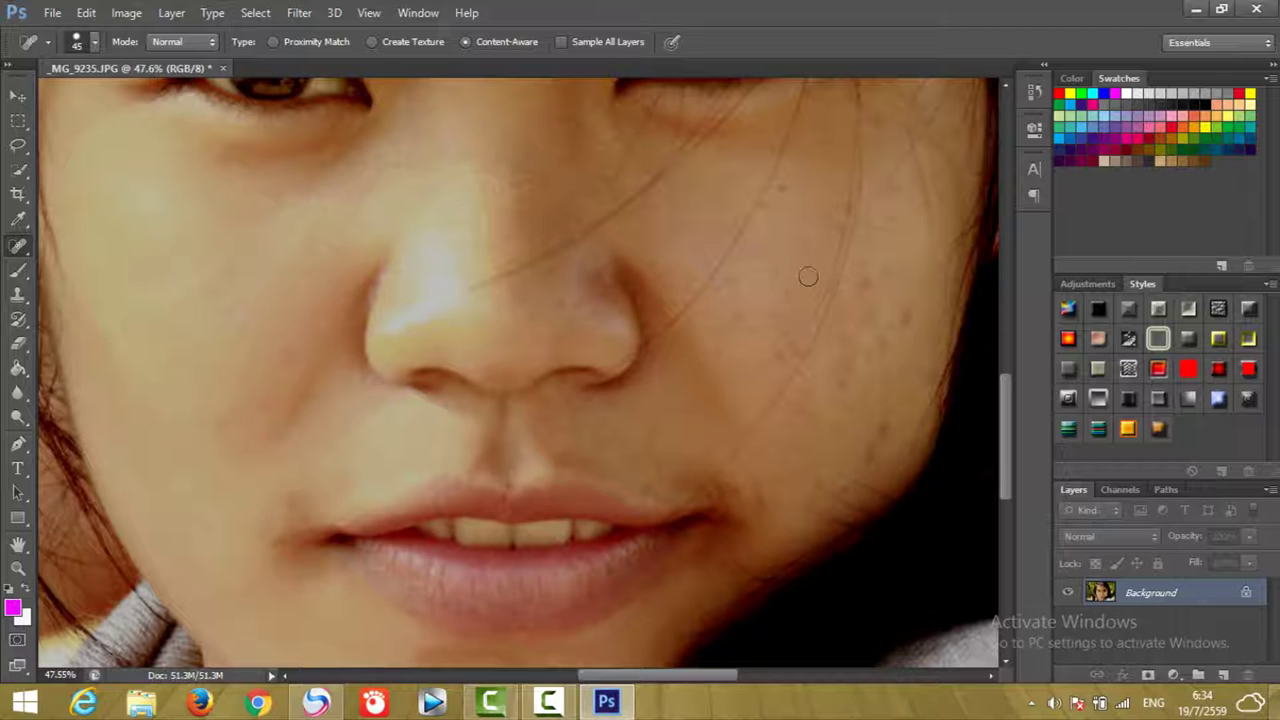
click(782, 190)
click(766, 208)
click(607, 148)
Resize the healing brush to about 90 and heal blemishes on the nose bridge and right cheek
key(bracketright)
key(bracketright)
key(bracketright)
key(bracketright)
key(bracketright)
key(bracketright)
key(bracketright)
key(bracketright)
key(bracketleft)
key(bracketleft)
key(bracketleft)
key(bracketleft)
key(bracketleft)
key(bracketleft)
key(bracketleft)
key(bracketleft)
key(bracketleft)
key(bracketleft)
key(bracketleft)
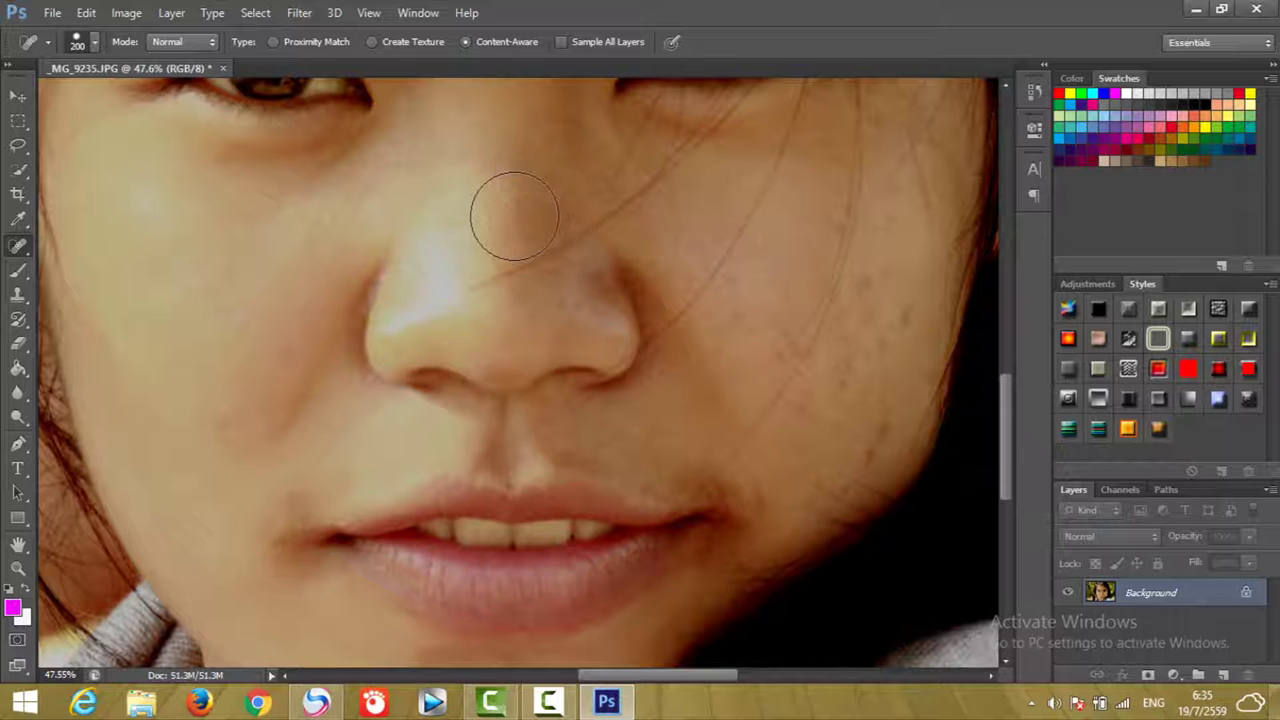
key(bracketleft)
key(bracketleft)
key(bracketleft)
Heal a series of spots and a short streak across the right cheek
key(bracketleft)
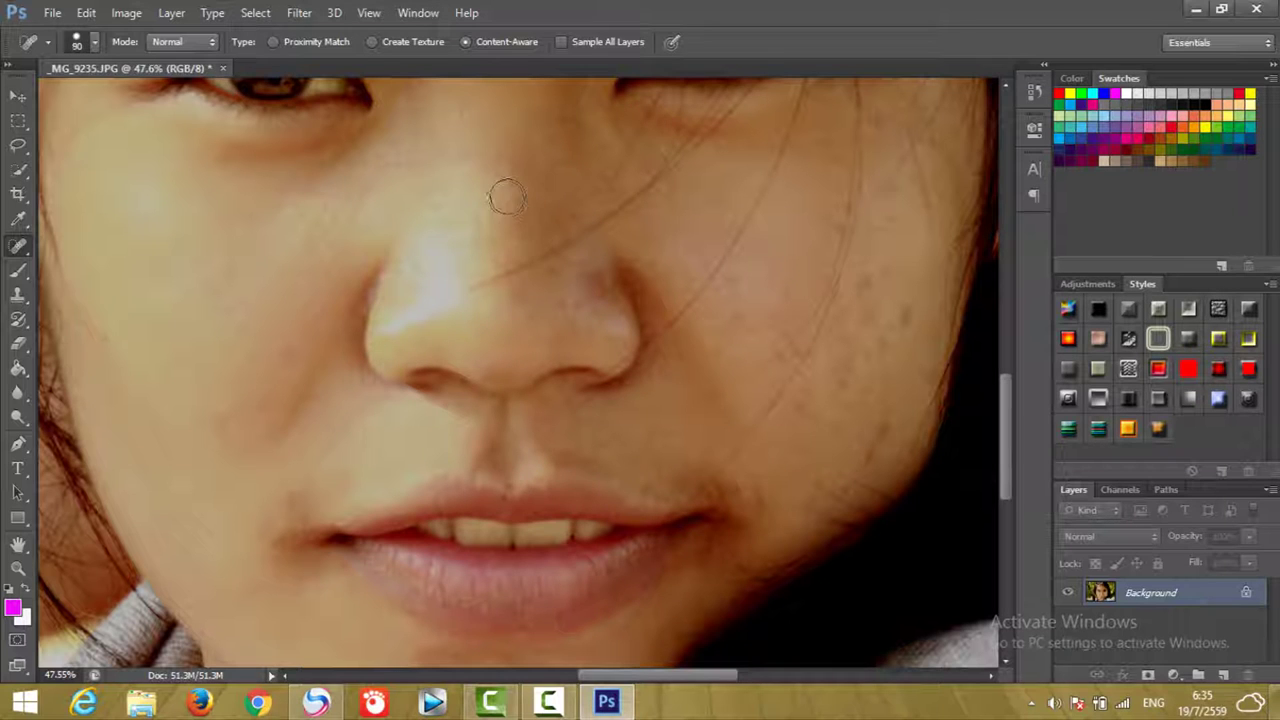
key(bracketleft)
click(510, 203)
click(901, 195)
key(bracketright)
key(bracketleft)
key(bracketleft)
key(bracketleft)
click(893, 220)
click(836, 226)
click(876, 123)
drag(906, 310, 908, 330)
click(926, 366)
click(868, 454)
click(800, 408)
click(849, 383)
click(836, 369)
click(836, 429)
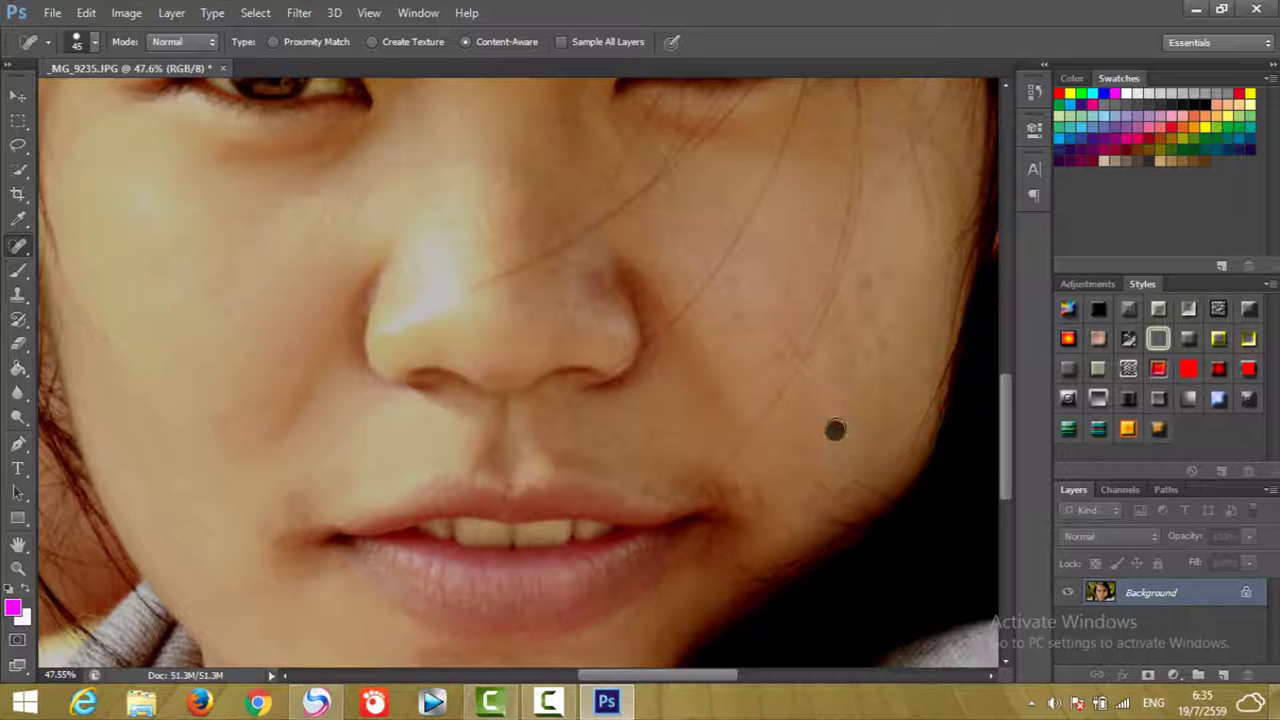
Heal the remaining spots higher and lower on the right cheek
click(873, 351)
click(869, 323)
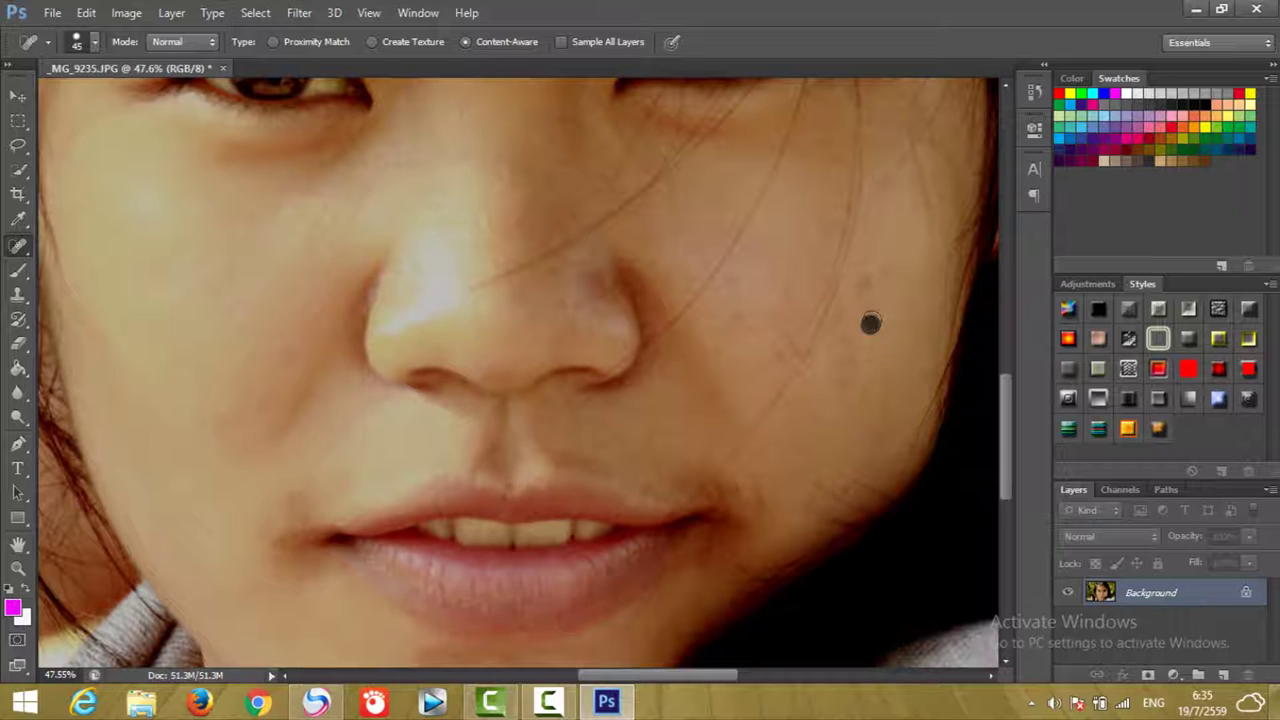
click(866, 280)
click(861, 298)
click(844, 330)
click(854, 386)
click(808, 378)
click(820, 360)
click(838, 400)
click(848, 484)
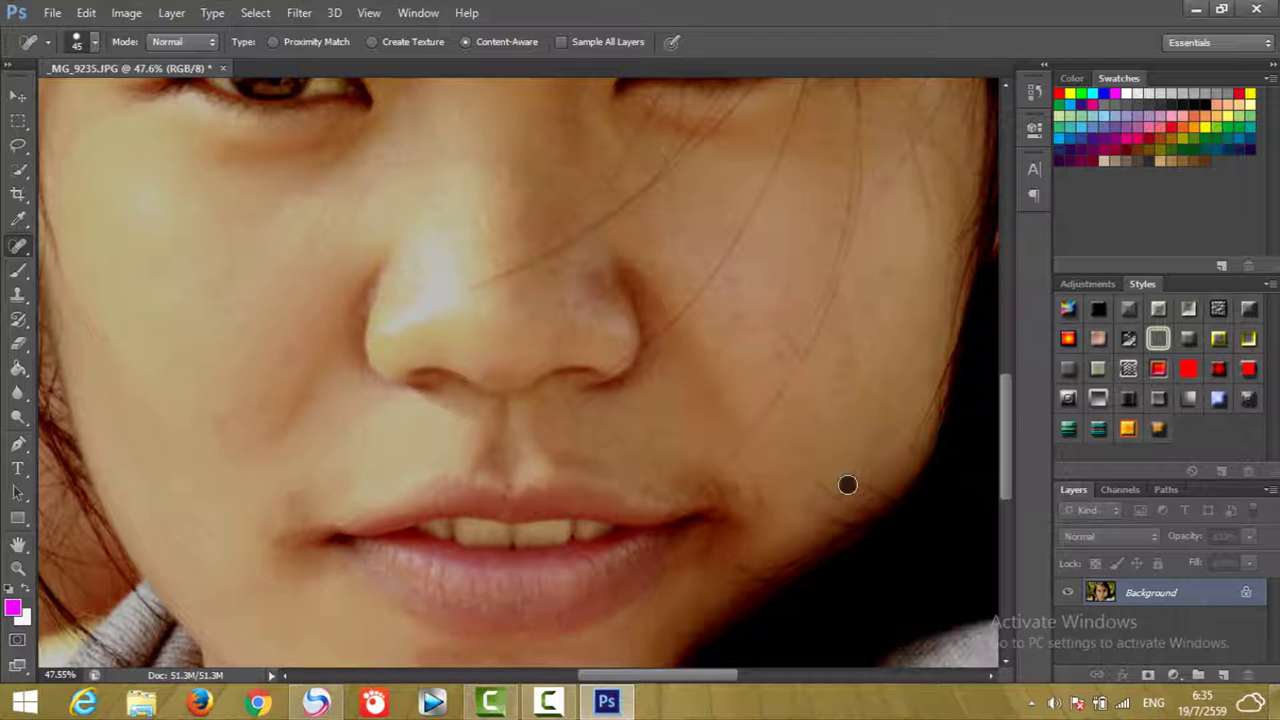
click(785, 367)
click(763, 341)
click(780, 331)
click(785, 293)
Heal a spot on the chin
scroll(755, 440, down, 2)
scroll(765, 447, down, 4)
scroll(700, 452, down, 3)
scroll(640, 460, down, 1)
scroll(600, 475, up, 4)
click(563, 488)
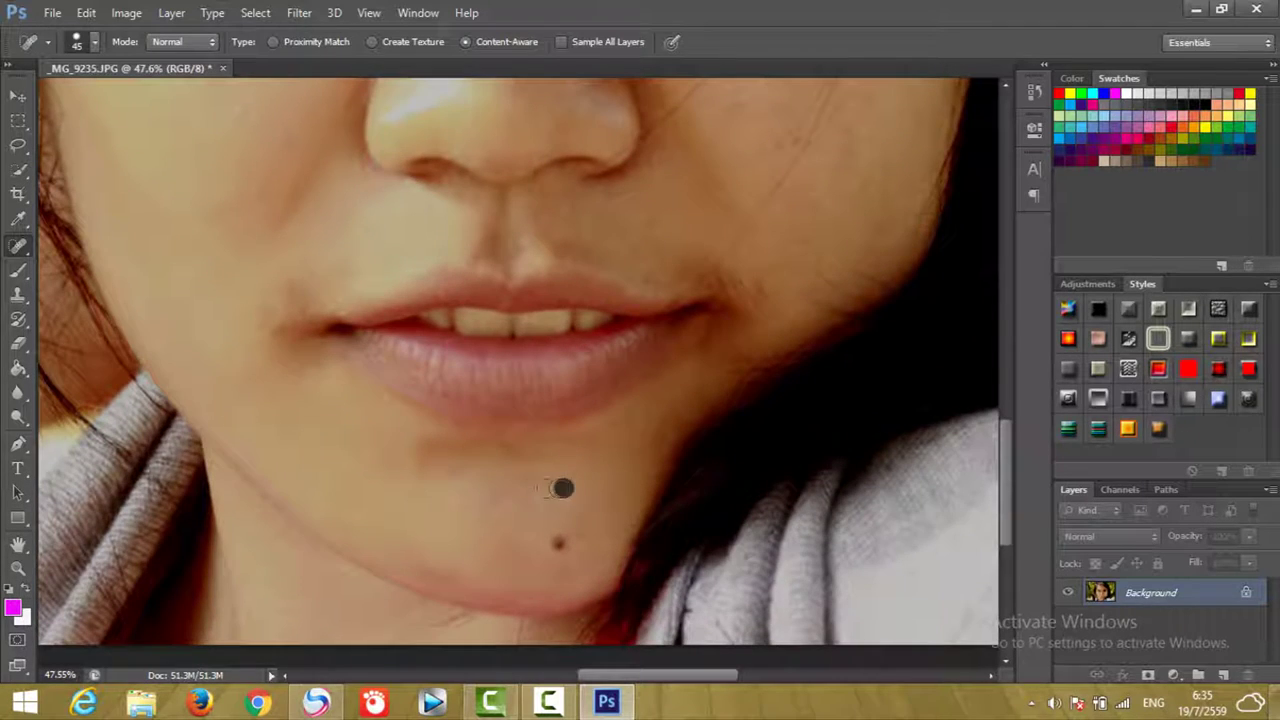
Heal the blemishes on the forehead
scroll(570, 480, up, 1)
scroll(590, 440, up, 2)
scroll(606, 402, up, 2)
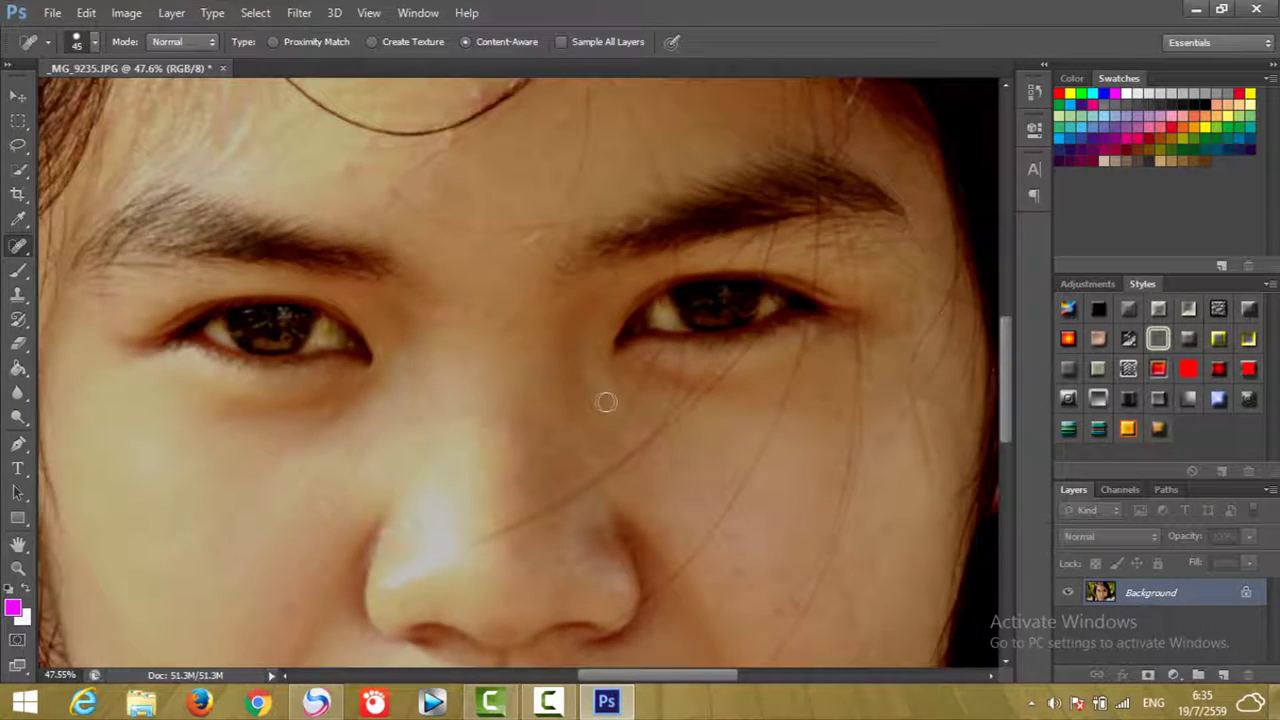
scroll(650, 340, up, 3)
scroll(500, 320, up, 1)
click(344, 302)
click(452, 276)
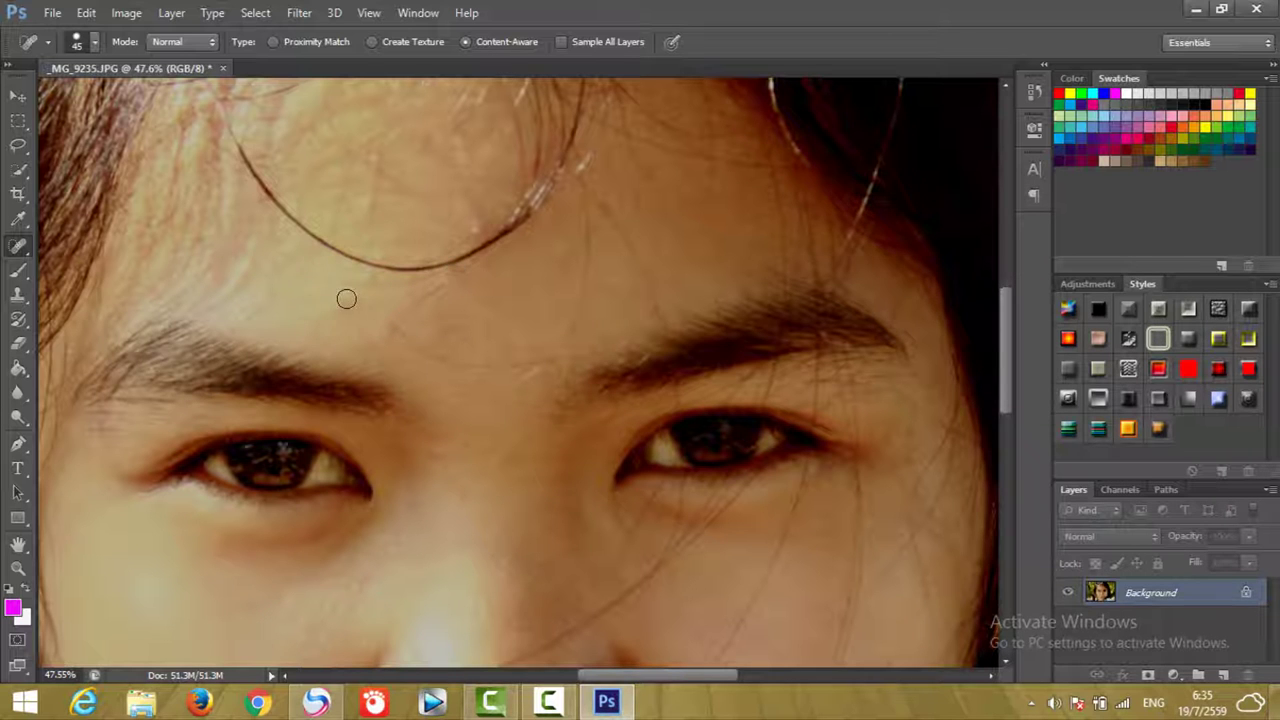
click(376, 156)
Zoom out to view the whole retouched portrait
scroll(740, 270, up, 3)
scroll(700, 280, up, 2)
scroll(660, 285, down, 5)
scroll(645, 278, down, 4)
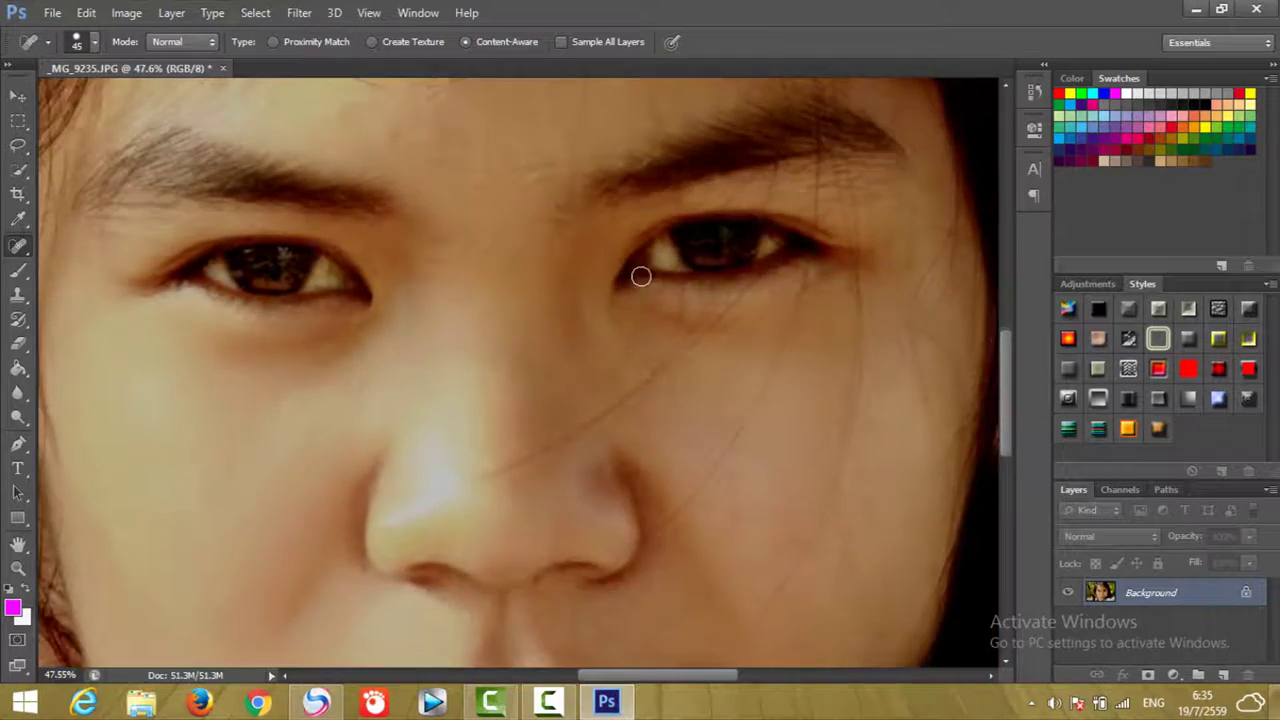
scroll(641, 276, down, 4)
scroll(636, 282, down, 3)
scroll(634, 284, down, 3)
scroll(634, 286, down, 2)
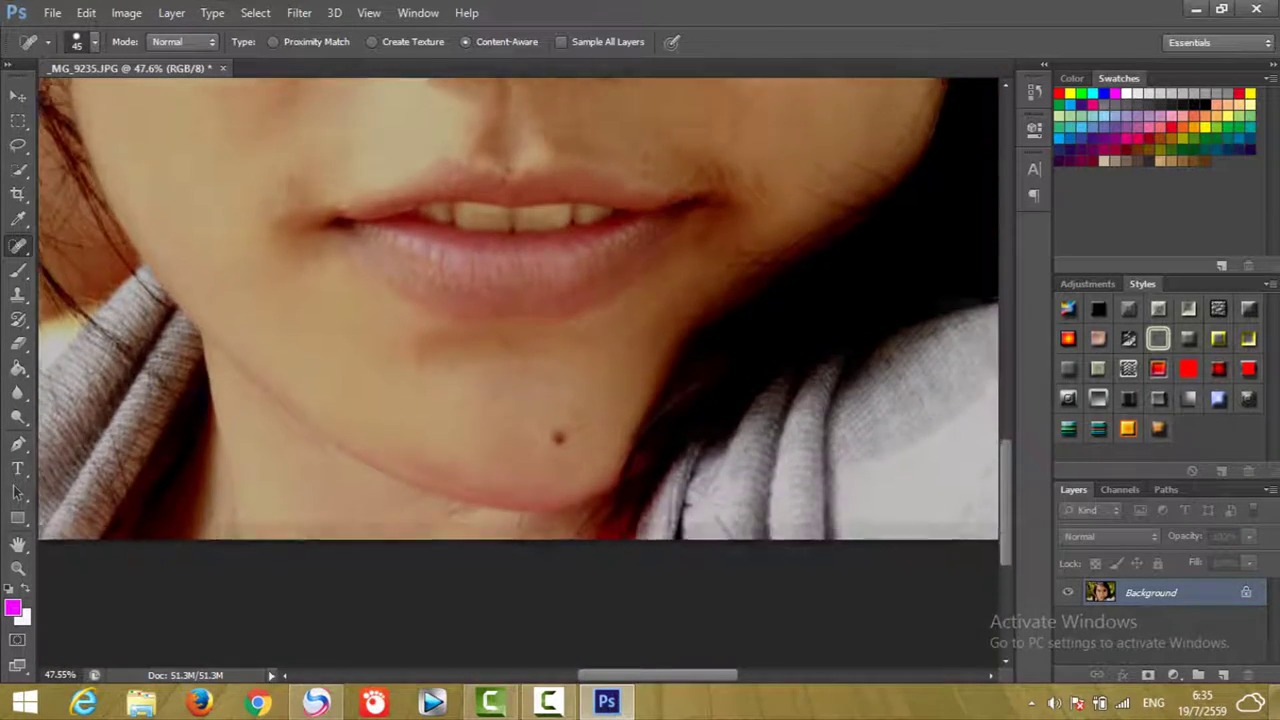
scroll(608, 266, up, 3)
scroll(626, 260, up, 1)
scroll(626, 260, up, 3)
scroll(630, 249, up, 1)
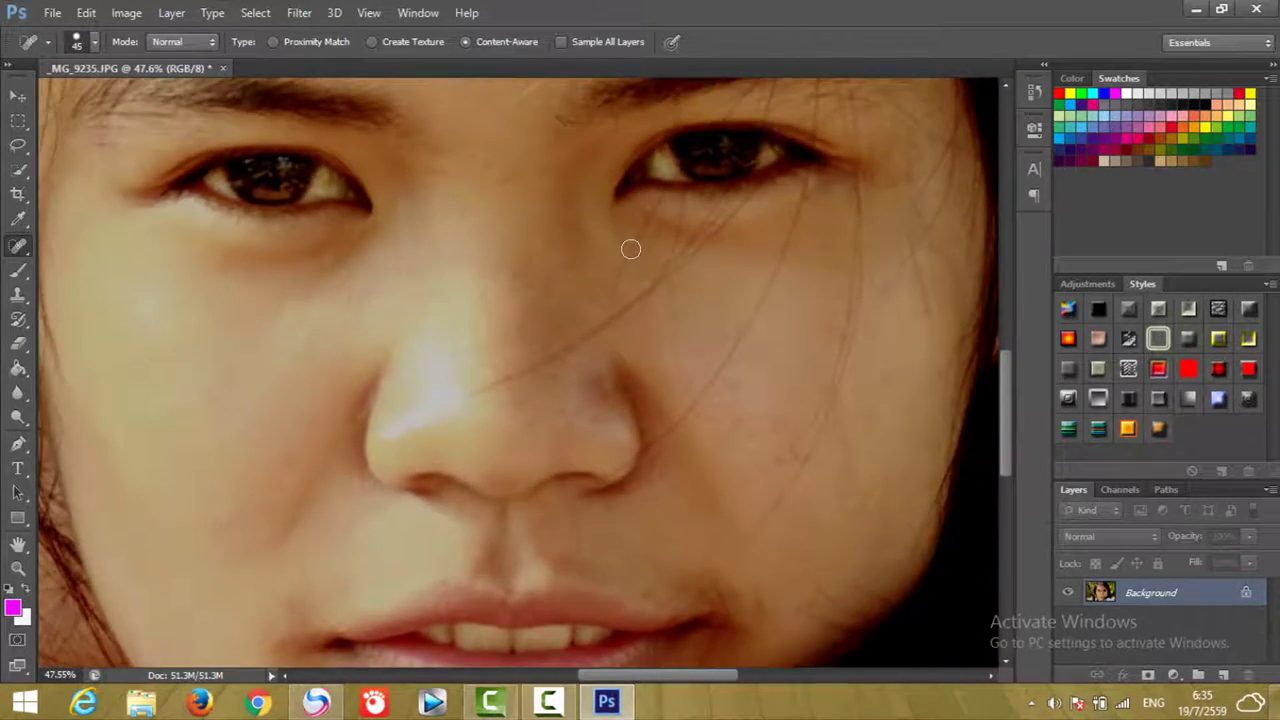
scroll(630, 249, up, 1)
scroll(608, 257, up, 2)
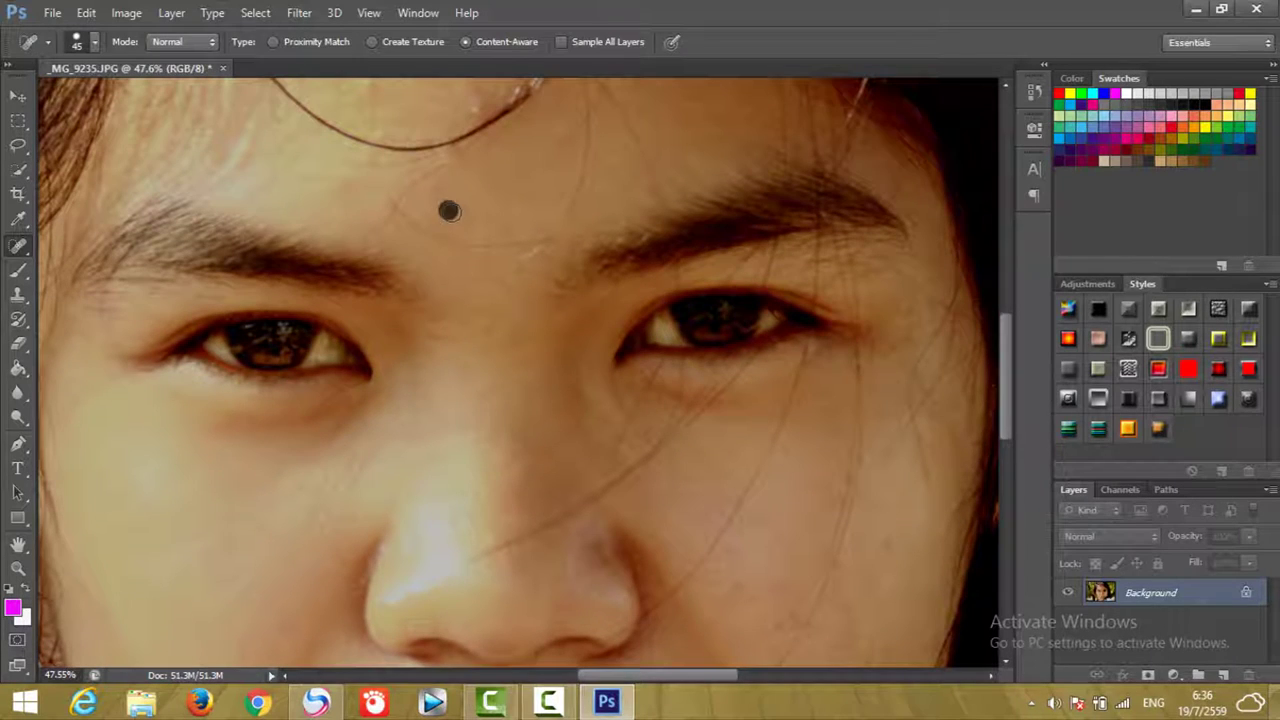
scroll(655, 360, up, 2)
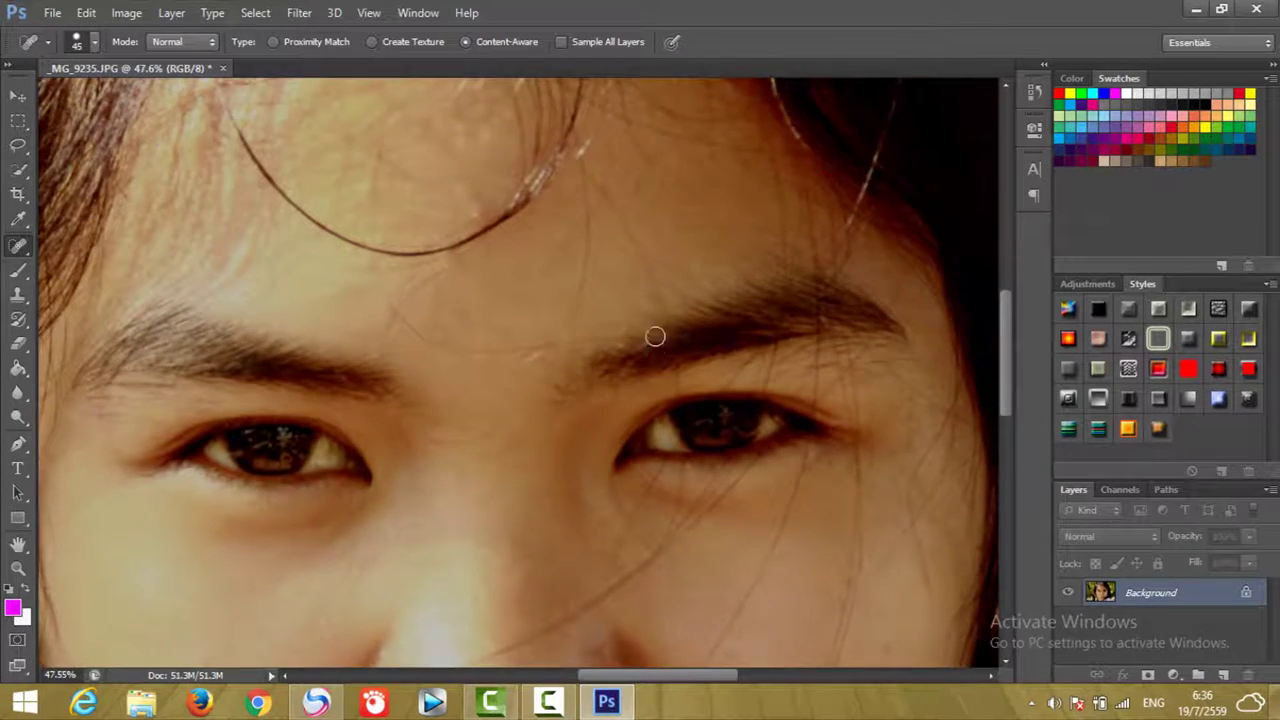
scroll(654, 337, up, 1)
scroll(600, 270, down, 3)
scroll(580, 268, down, 3)
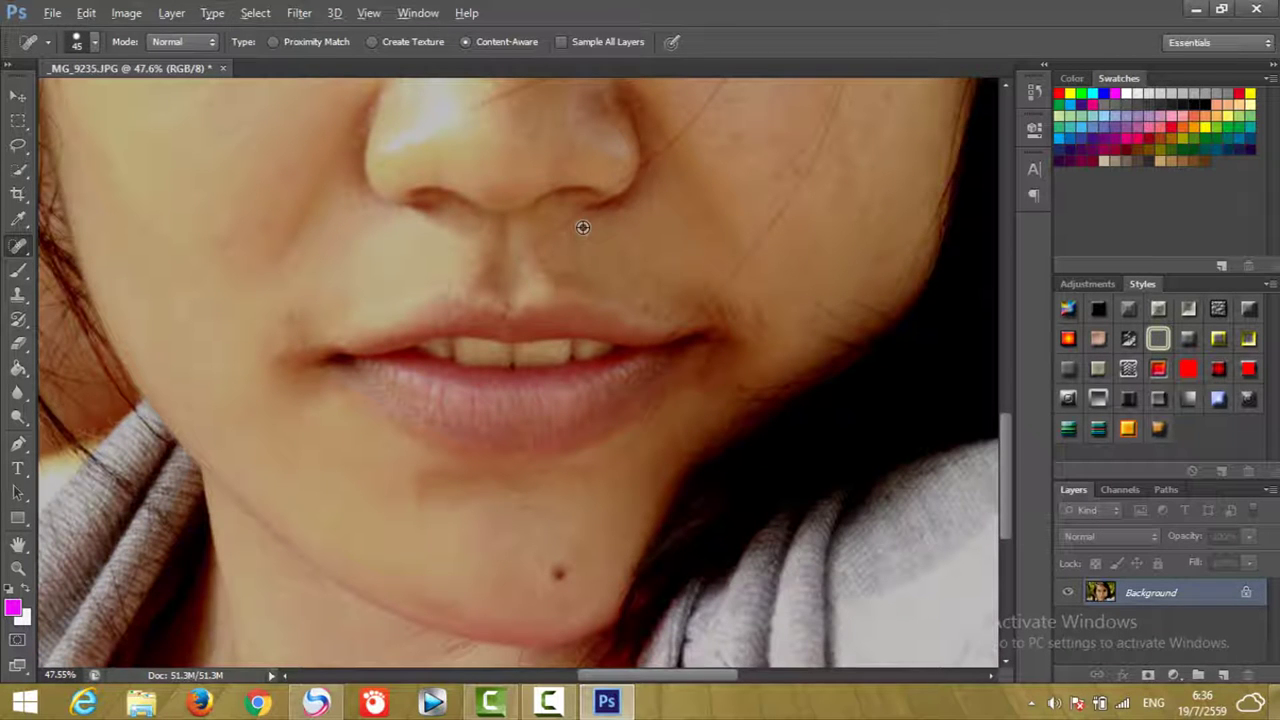
scroll(583, 227, down, 1)
scroll(583, 225, down, 2)
scroll(583, 225, down, 1)
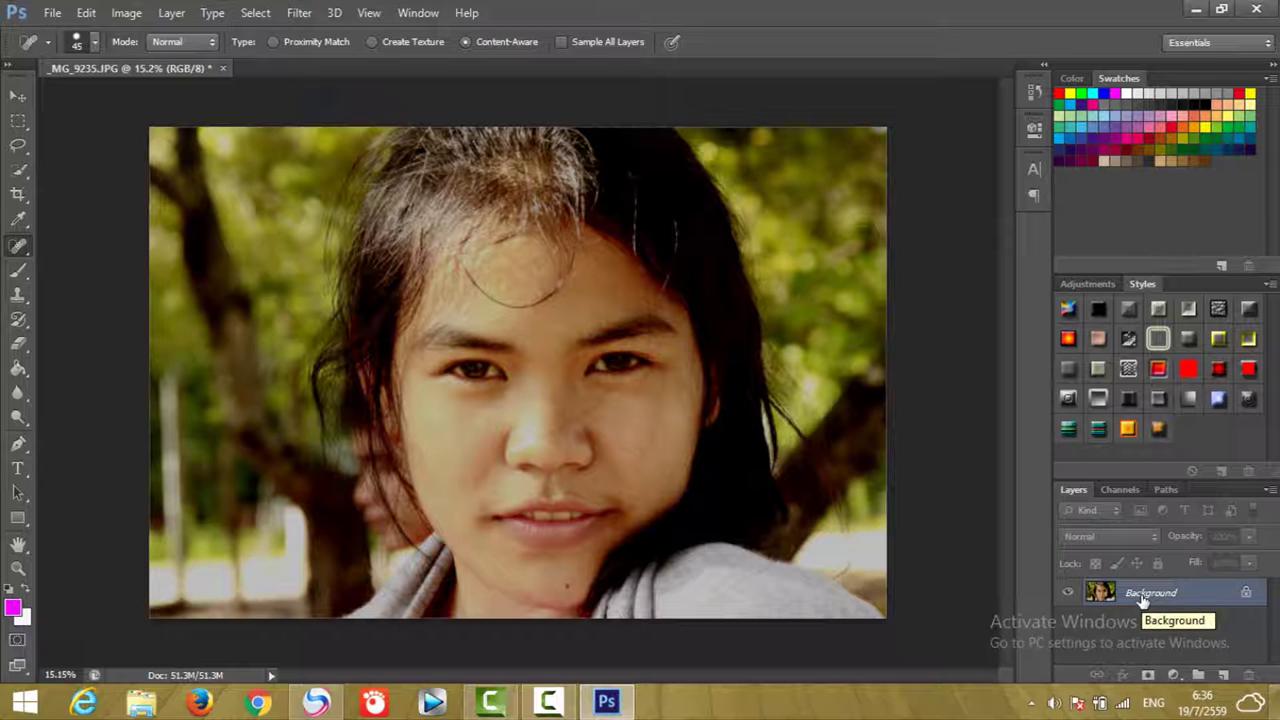
Make Layer 1 plus three copies, hide Layer 1 copy 3, and select Layer 1
key(ctrl+j)
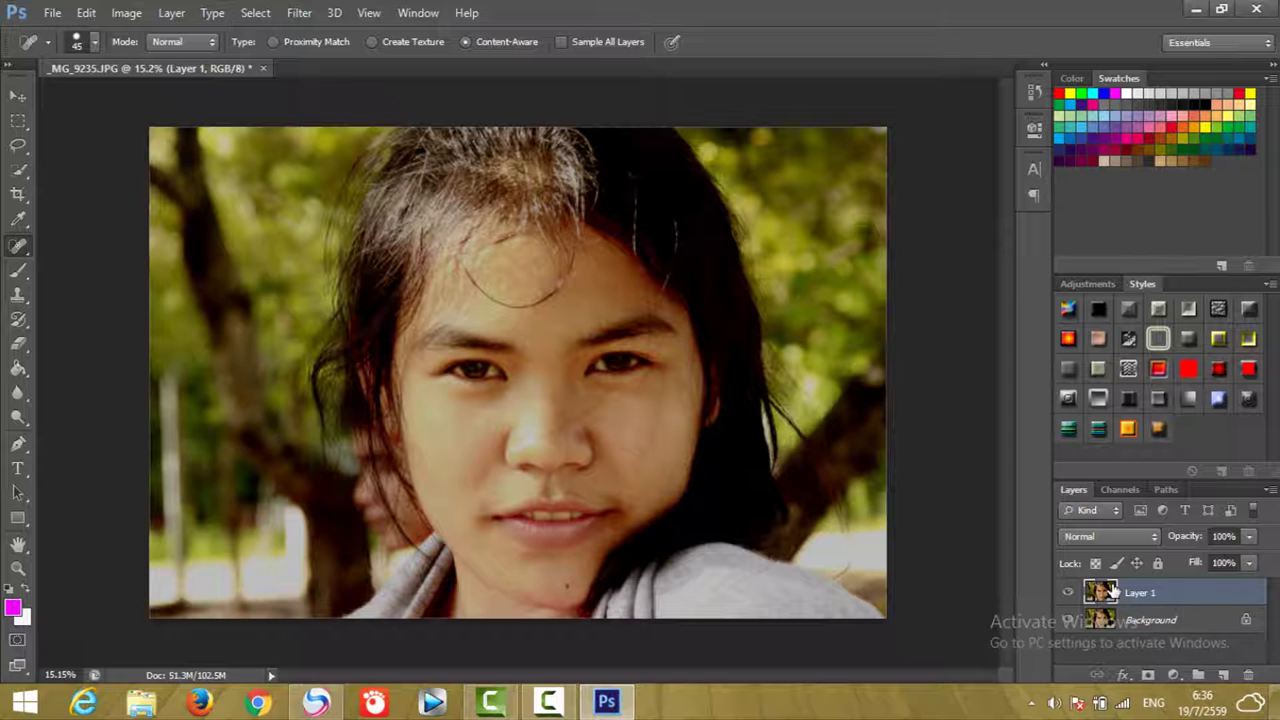
key(ctrl+j)
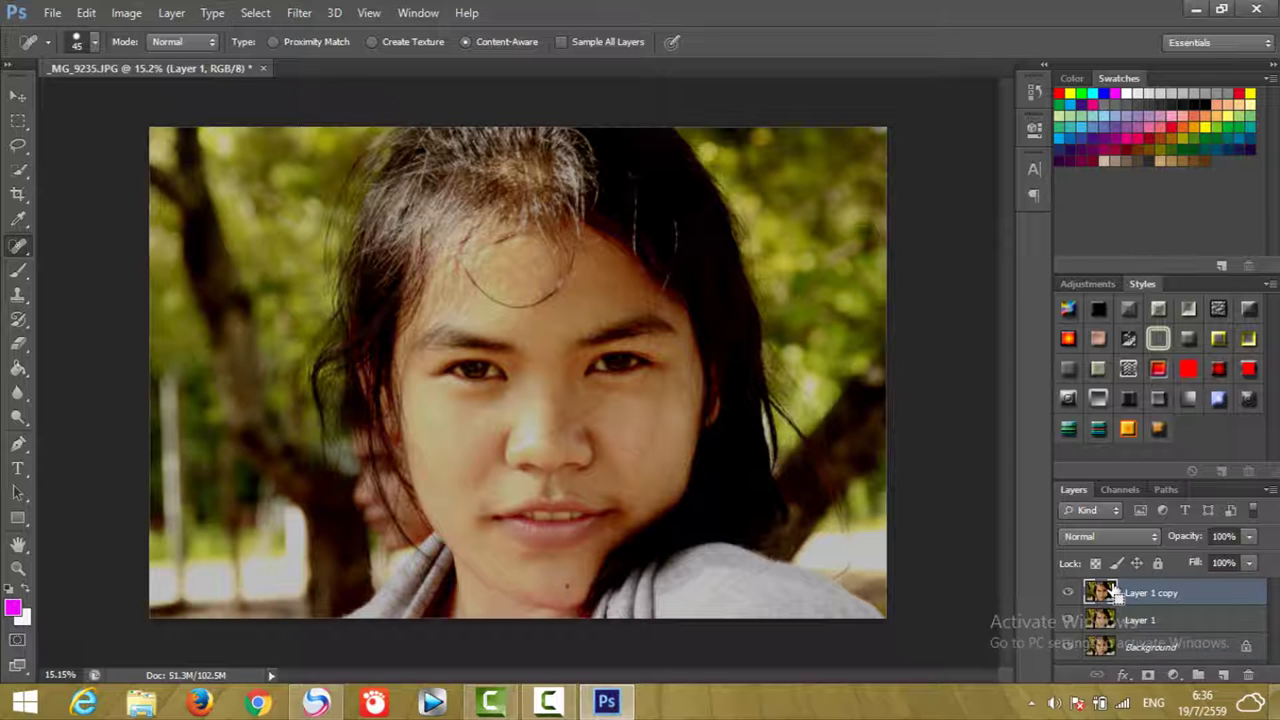
key(ctrl+j)
key(ctrl+j)
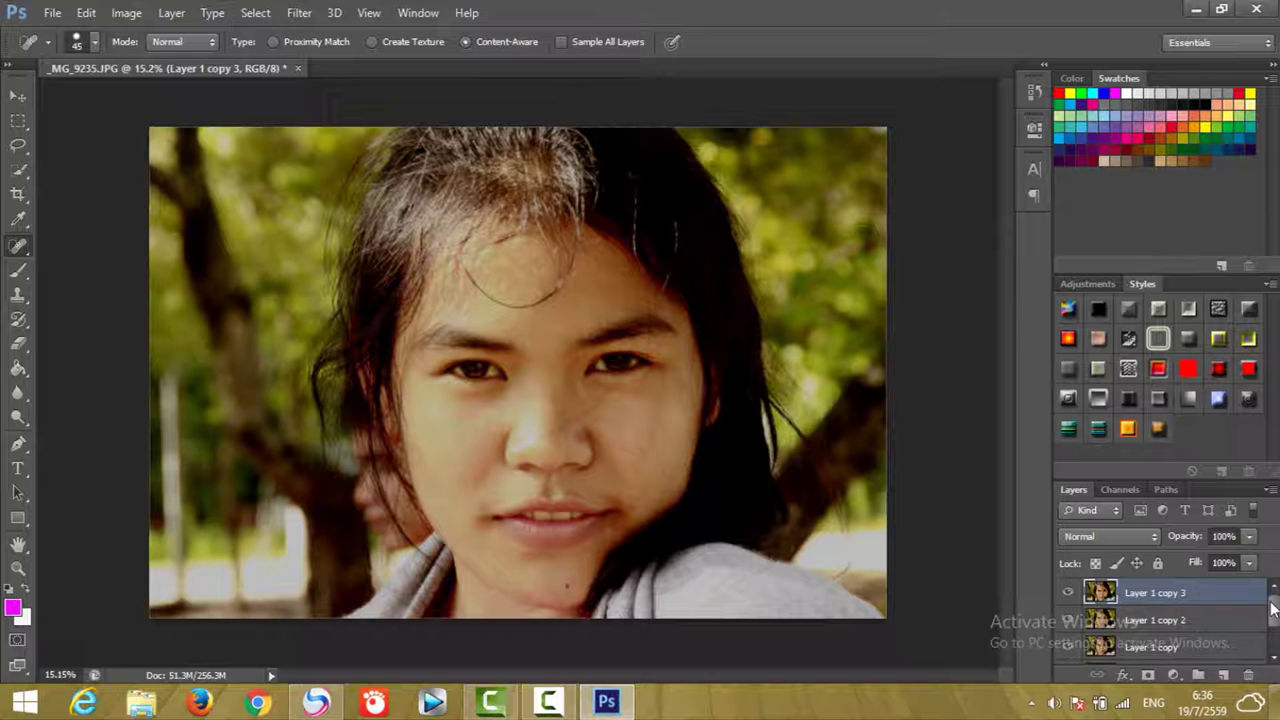
mouse_move(1274, 610)
mouse_down()
mouse_move(1275, 638)
mouse_move(1275, 612)
mouse_up()
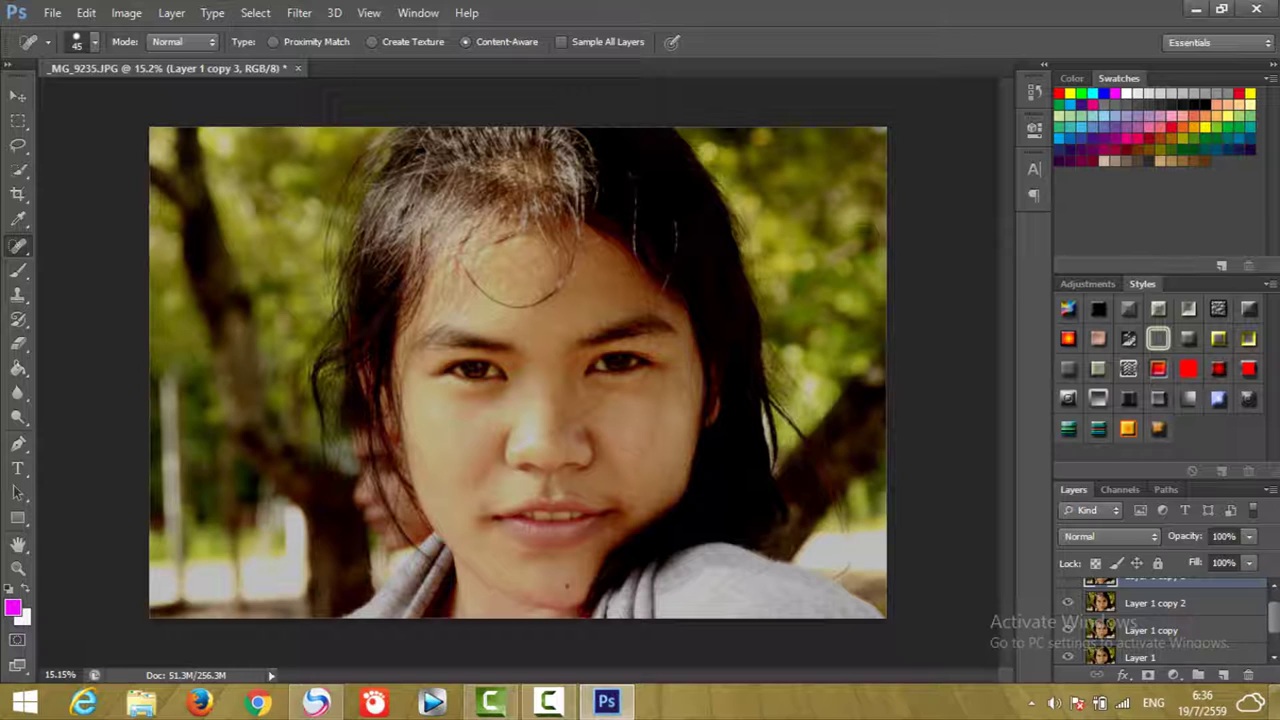
drag(1274, 618, 1275, 597)
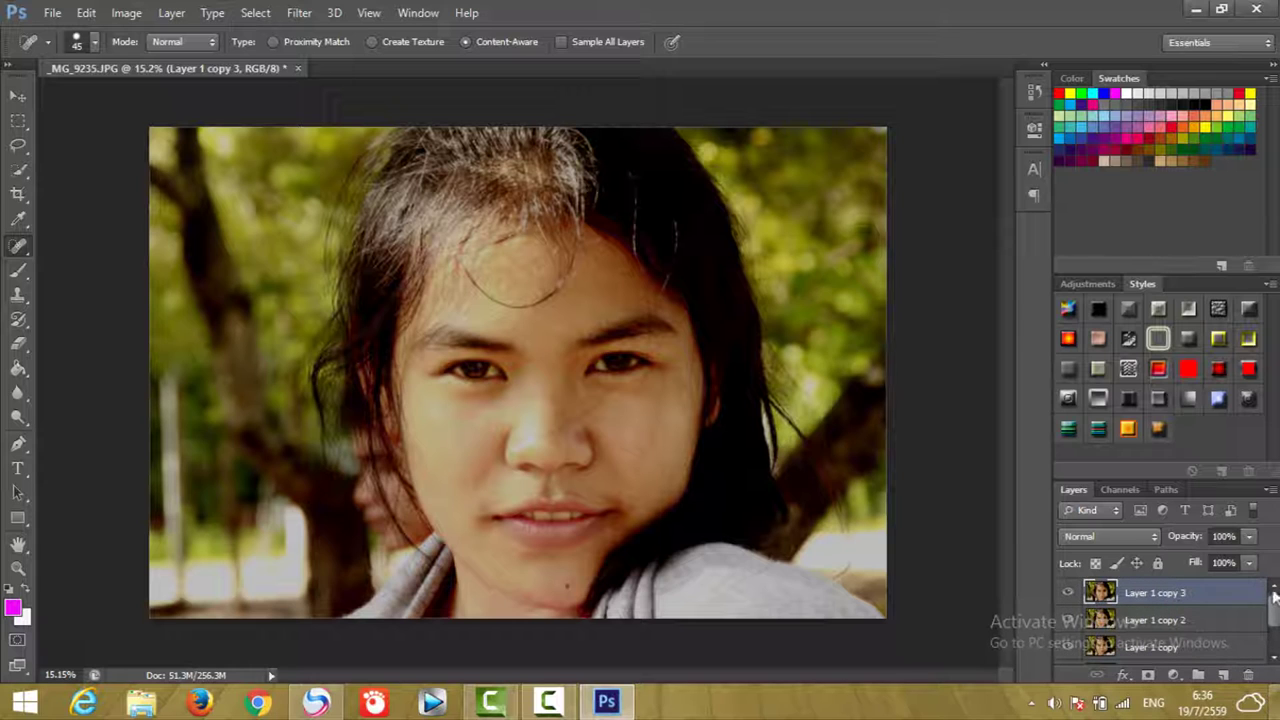
click(1067, 592)
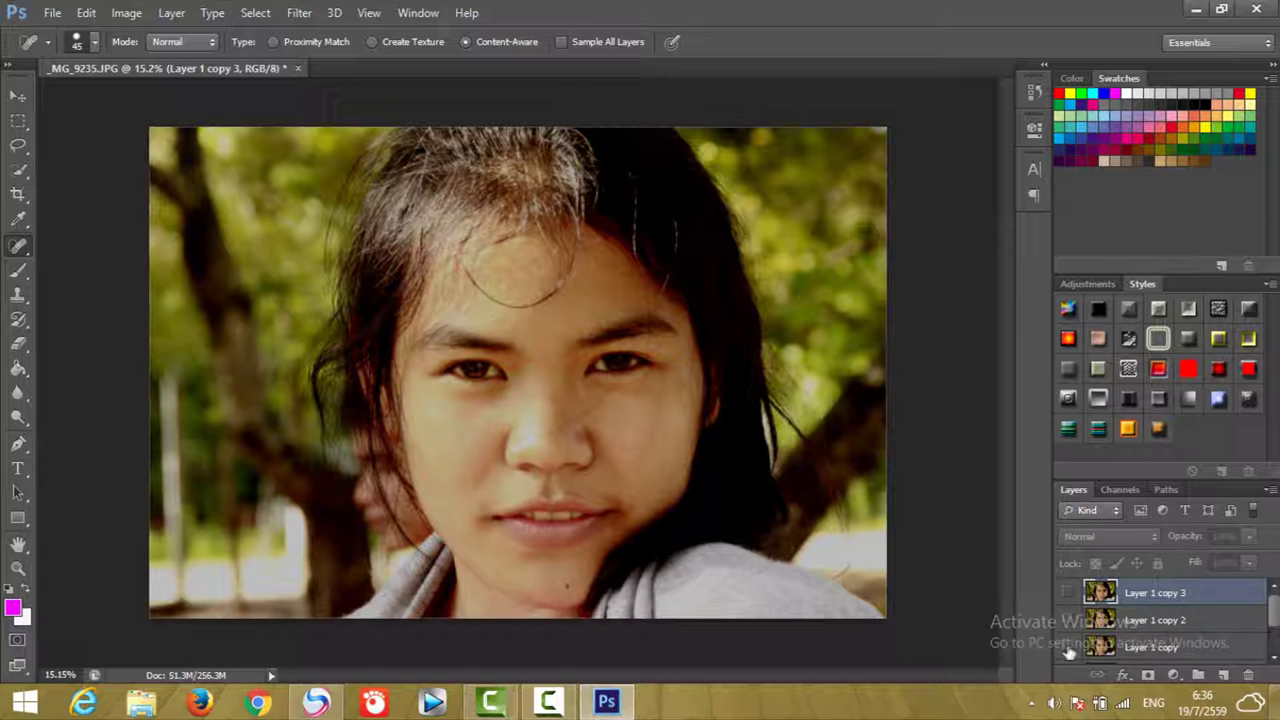
drag(1274, 604, 1276, 632)
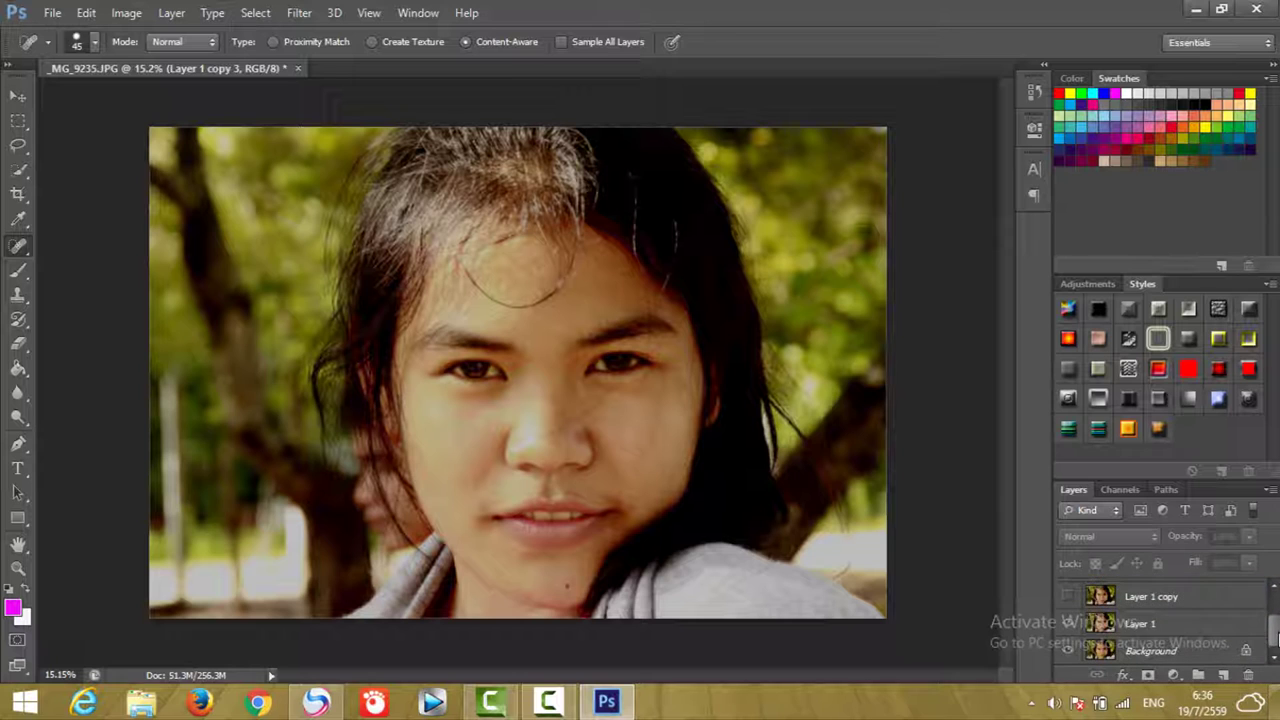
click(1140, 622)
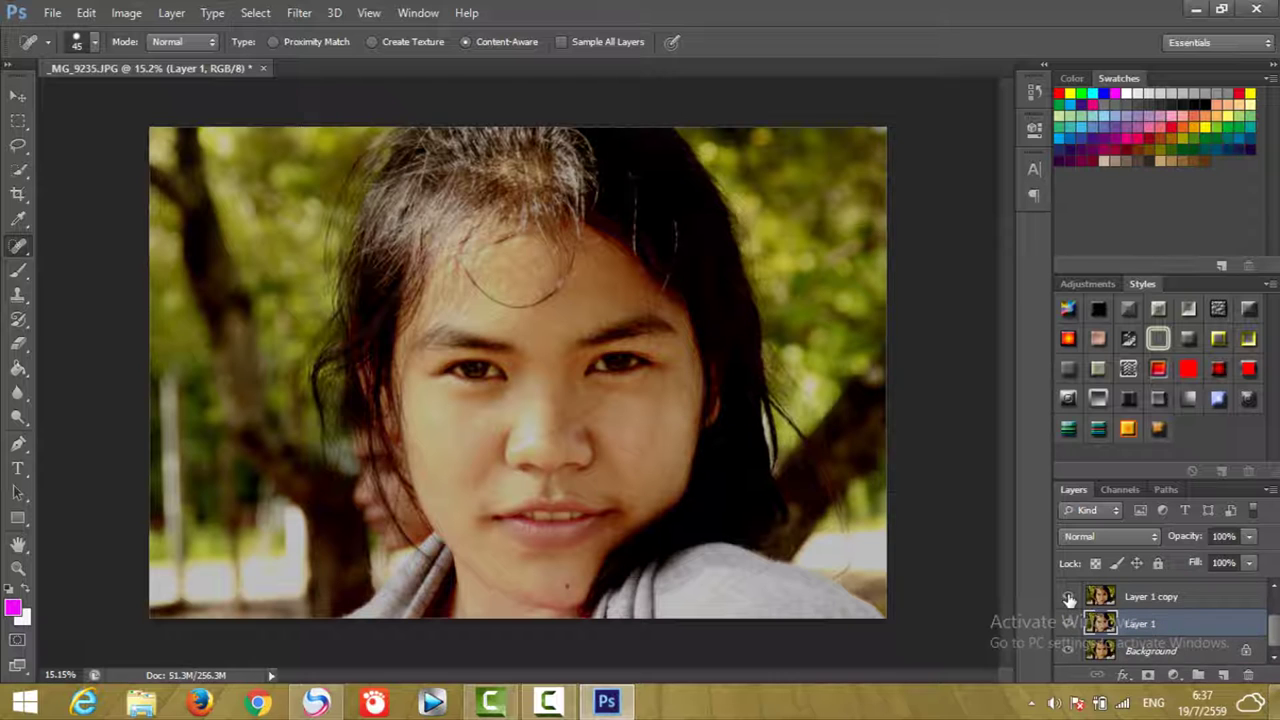
Cancel the Gaussian Blur dialog without applying it, and make Layer 1 copy active
click(297, 14)
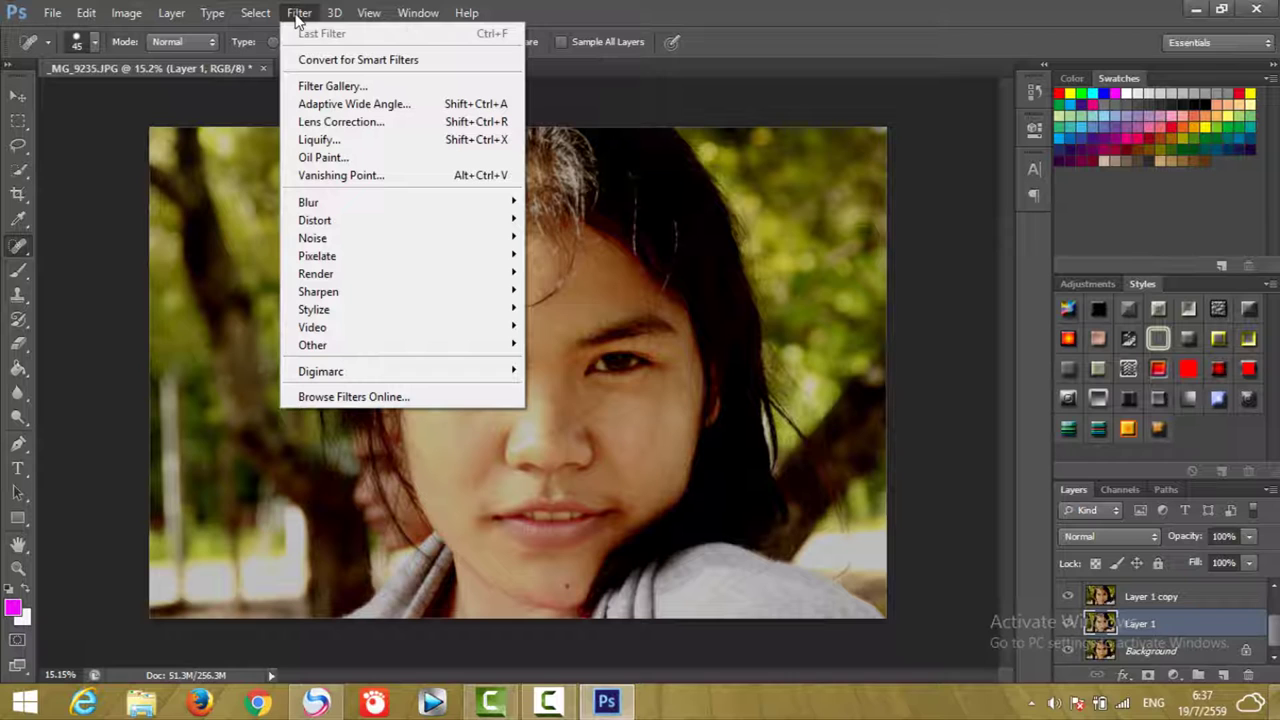
mouse_move(308, 202)
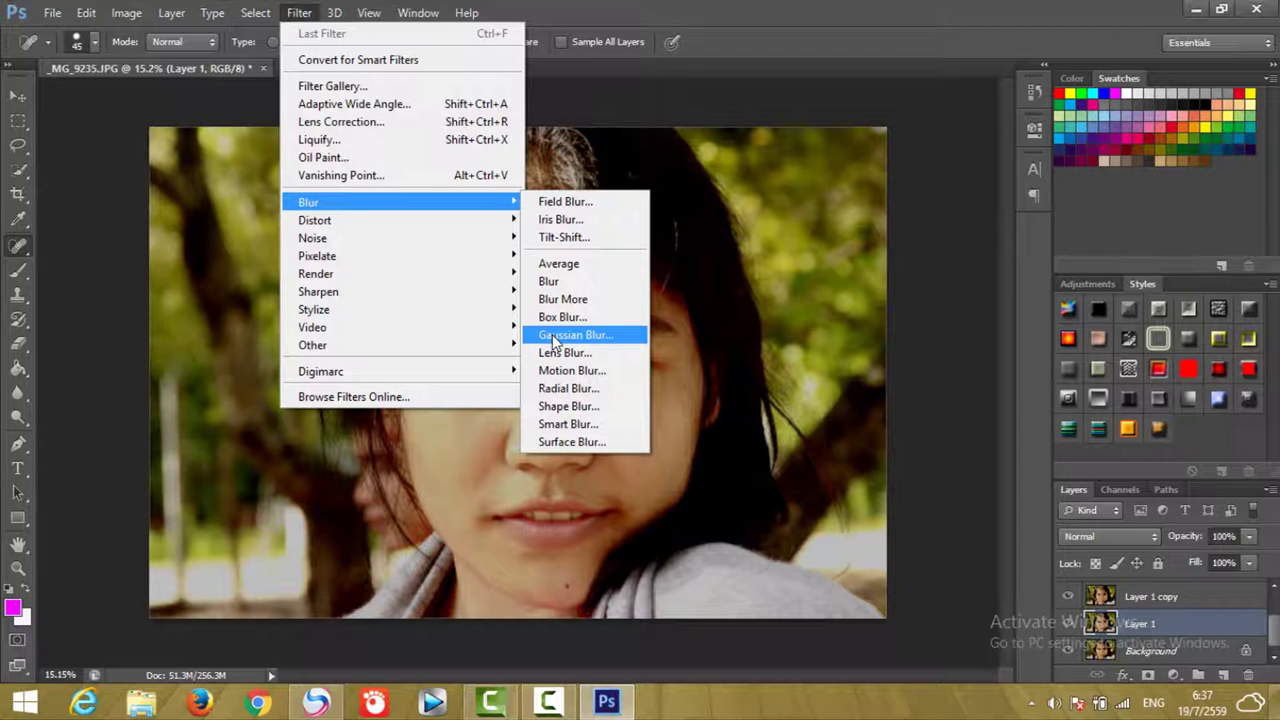
click(552, 334)
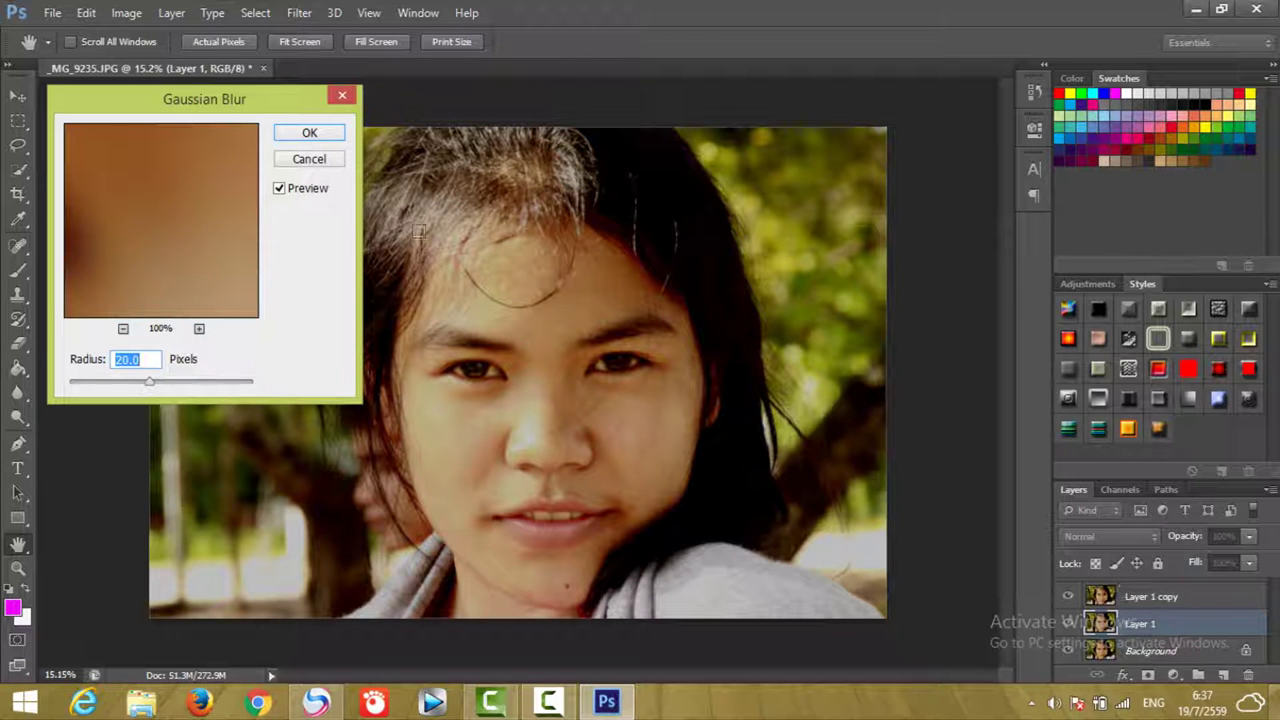
click(329, 160)
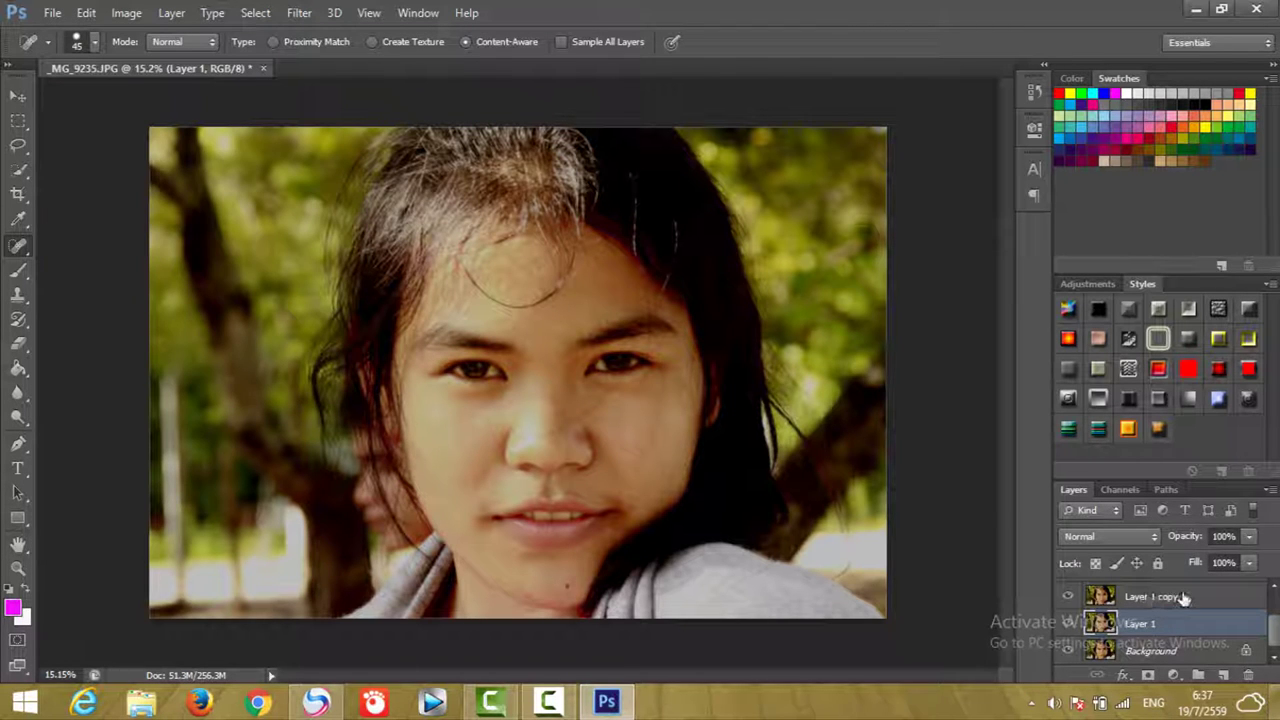
click(1184, 597)
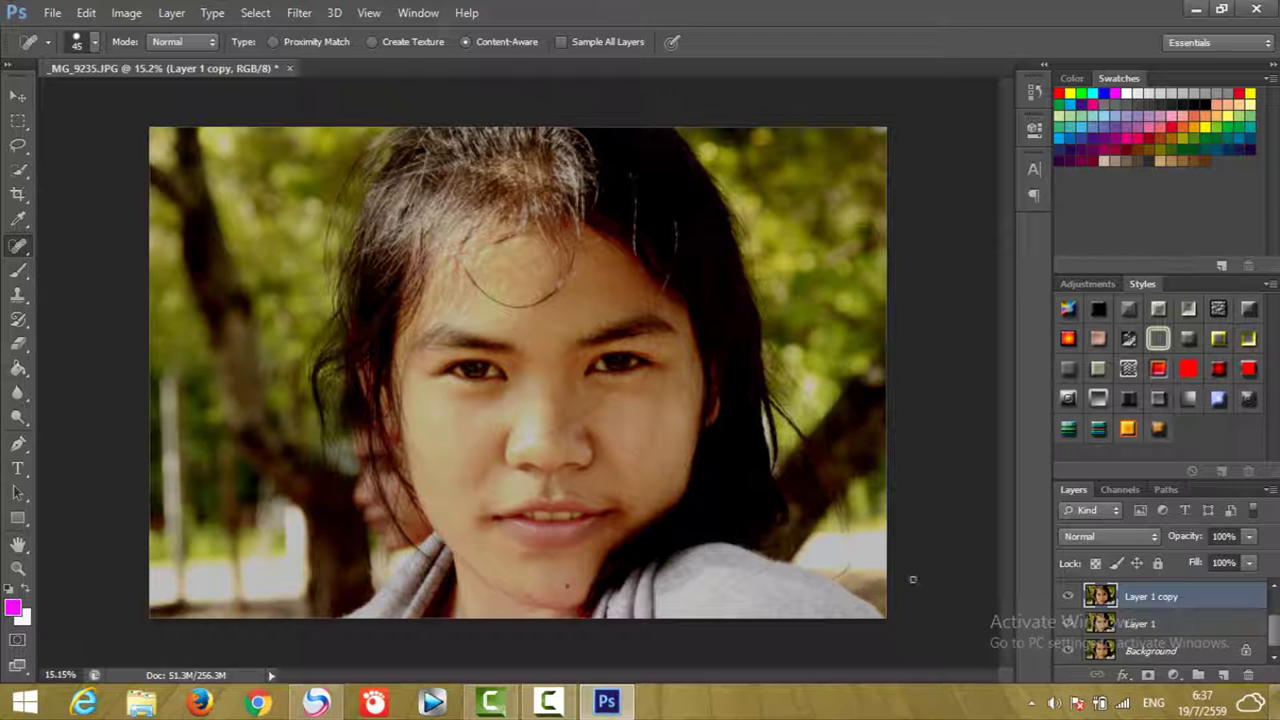
Blur Layer 1 copy with a Gaussian Blur of radius 9 pixels
click(299, 13)
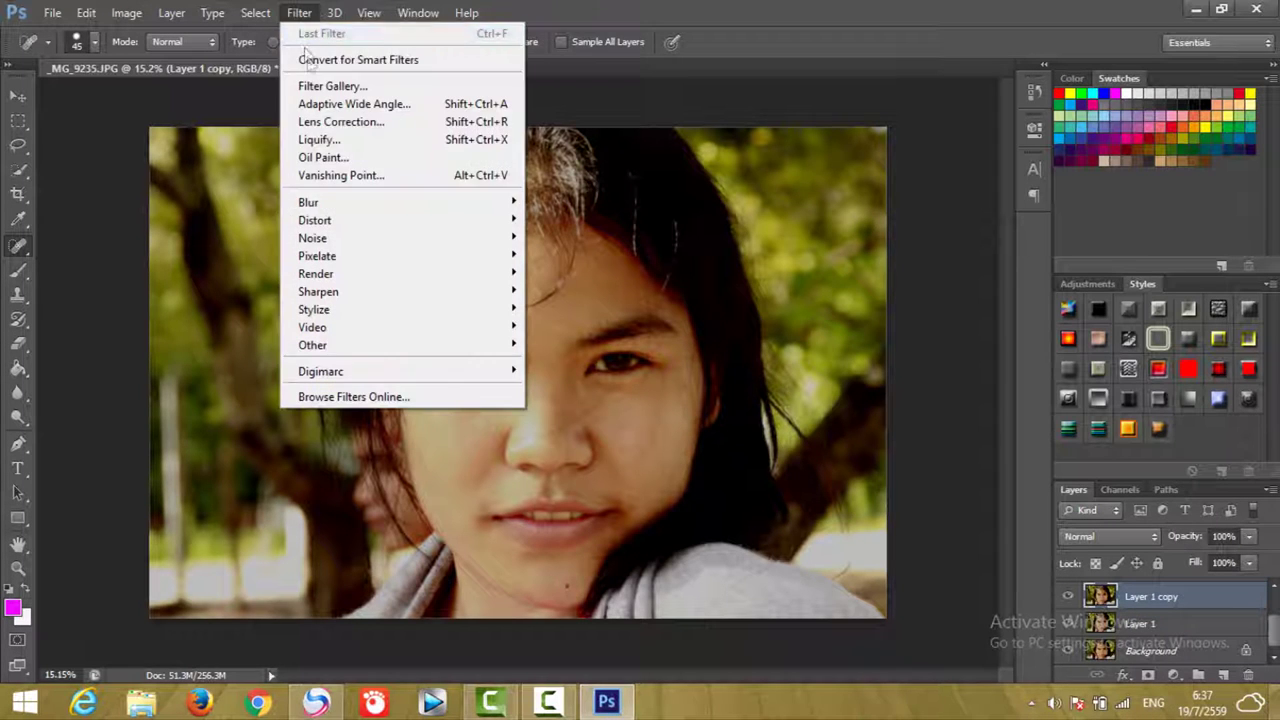
mouse_move(400, 202)
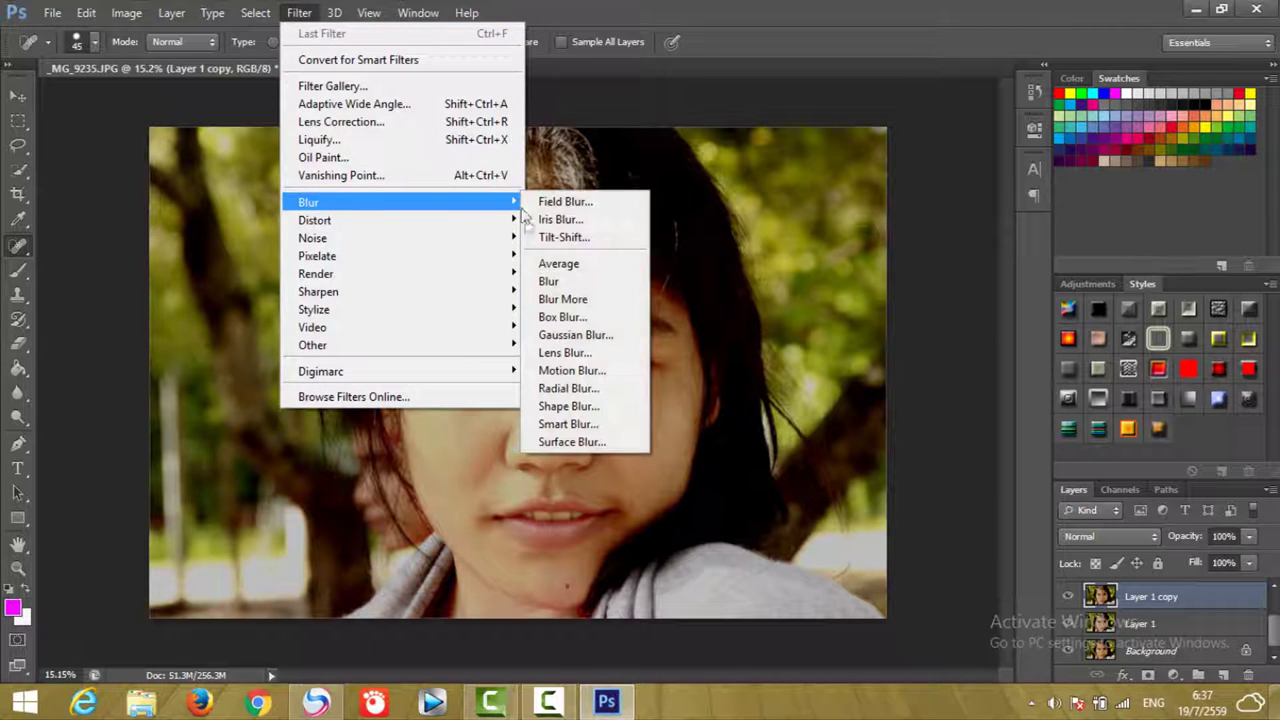
click(560, 336)
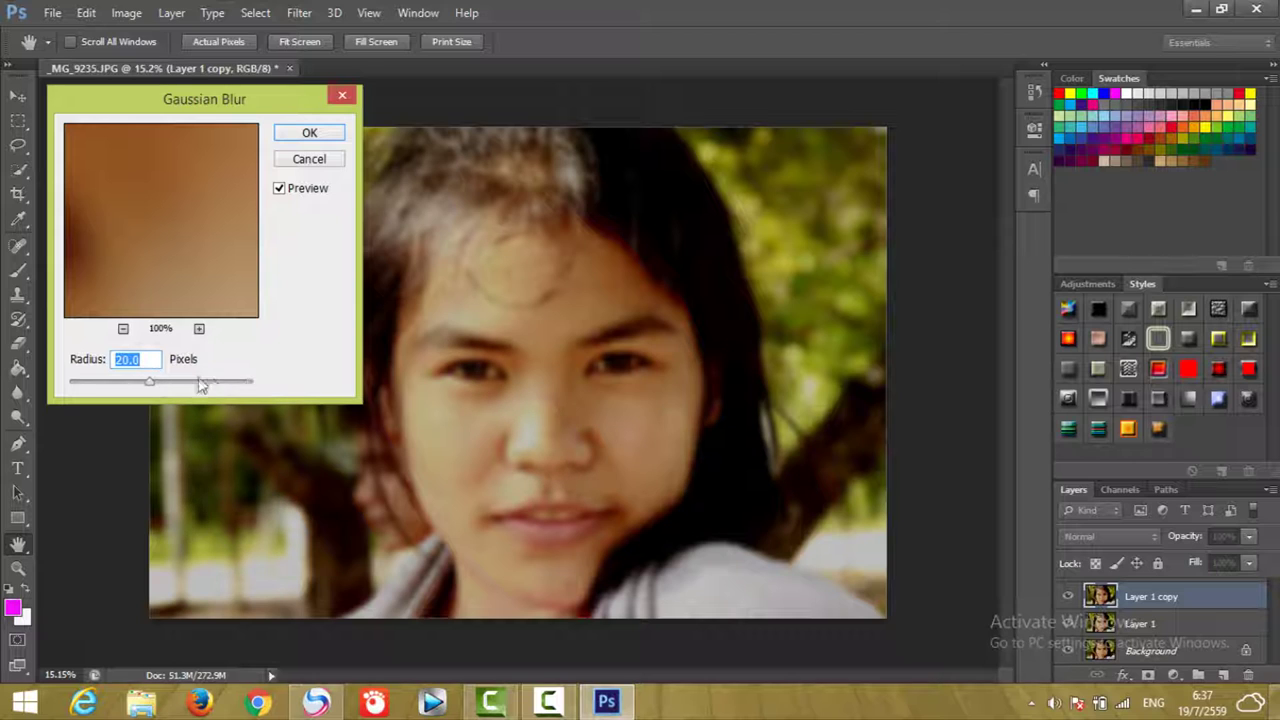
drag(147, 382, 137, 380)
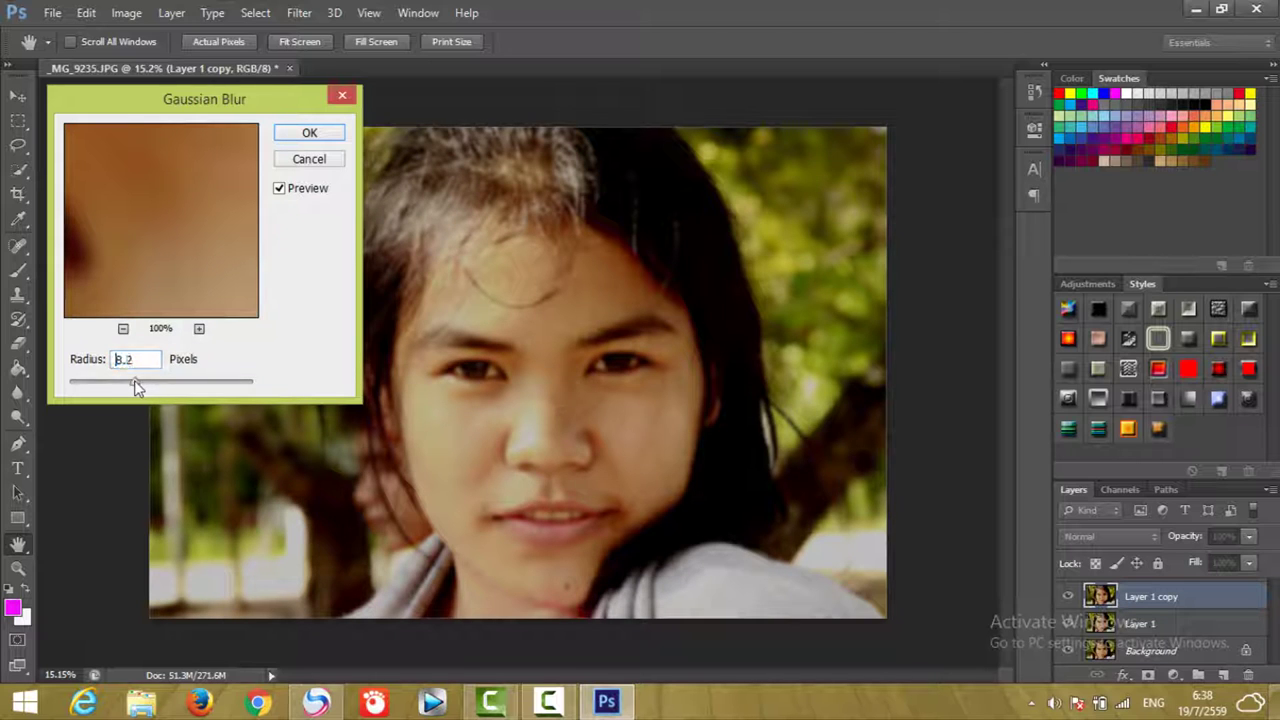
drag(136, 380, 139, 381)
text(9)
click(320, 137)
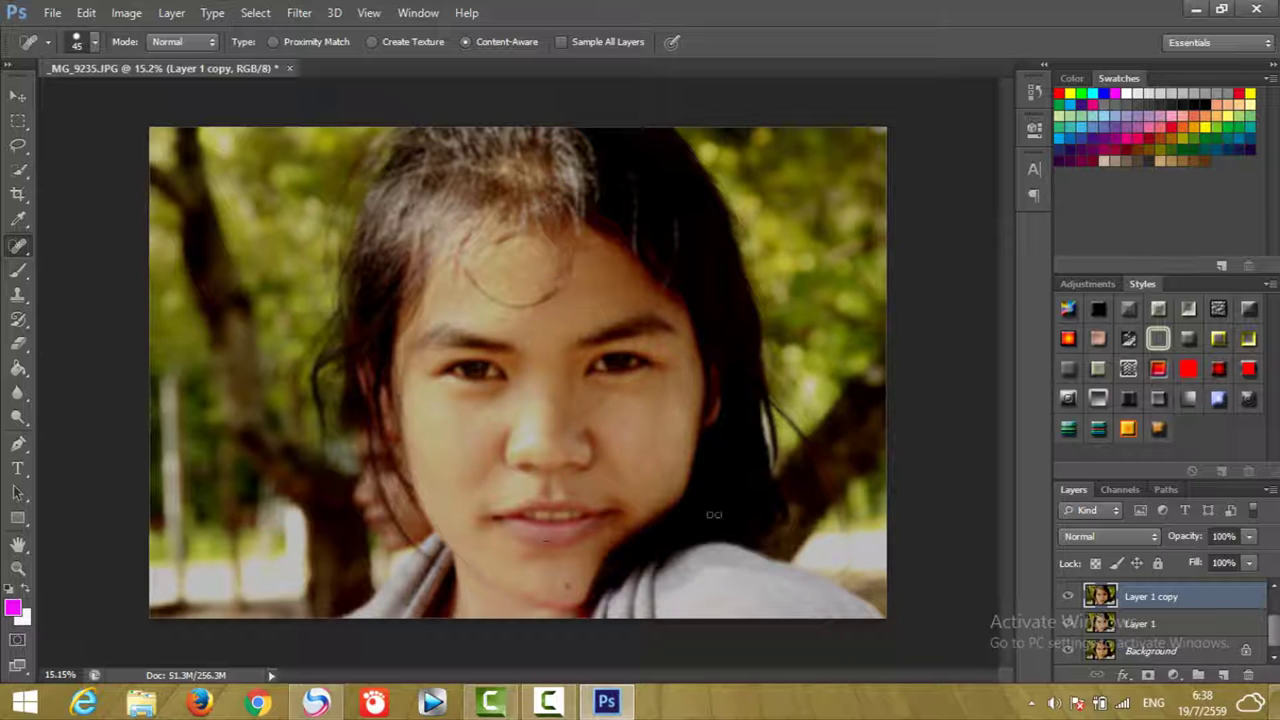
Turn Layer 1 copy 2's visibility back on above the blurred copy and select it
scroll(1272, 592, up, 1)
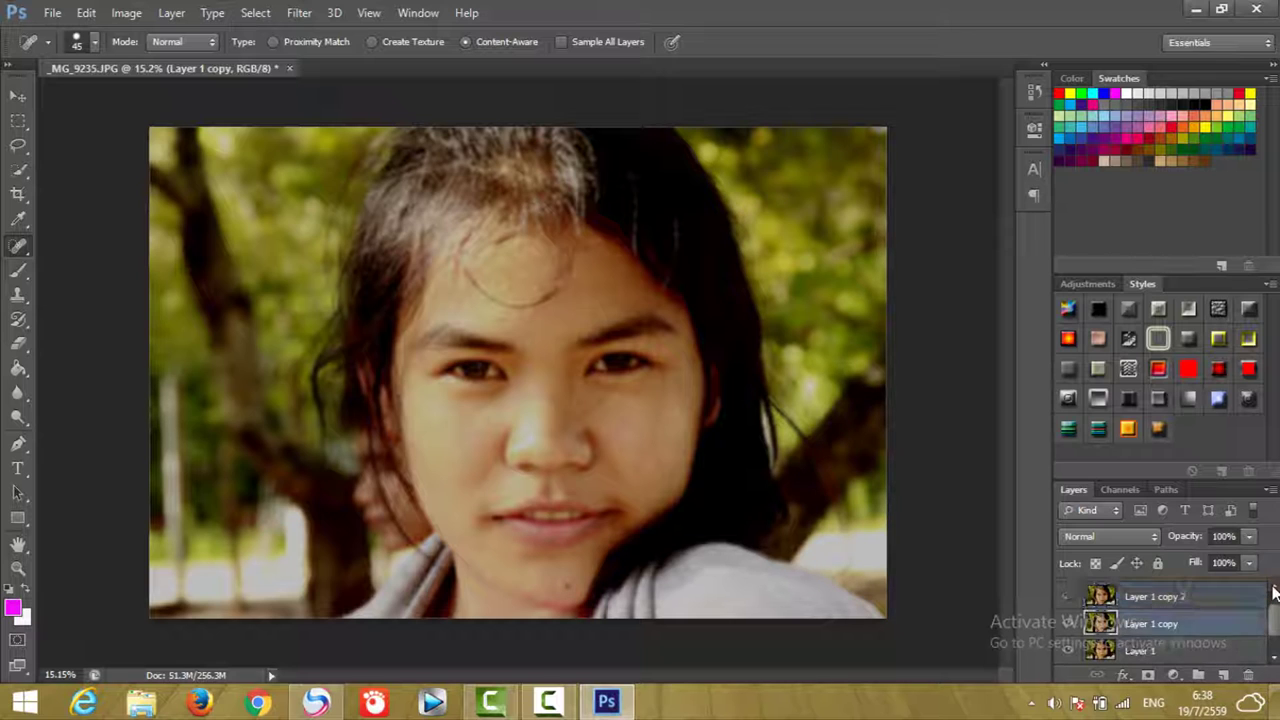
scroll(1272, 592, up, 1)
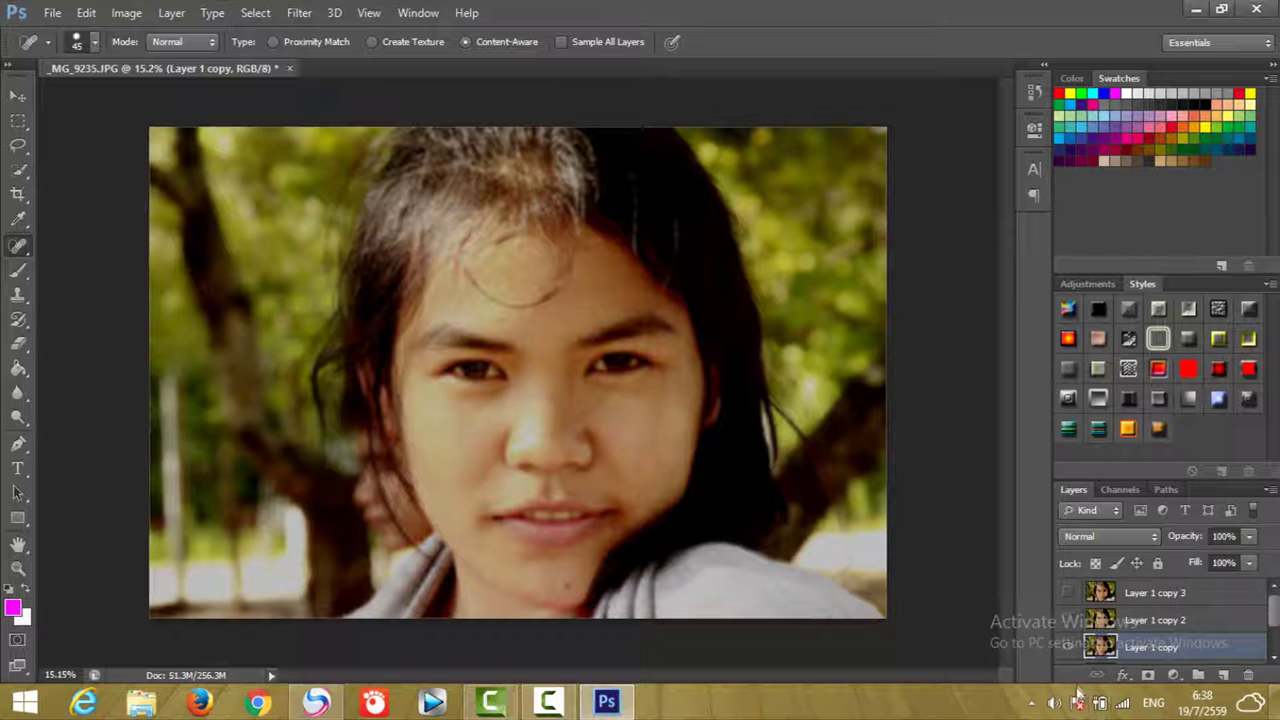
click(1068, 620)
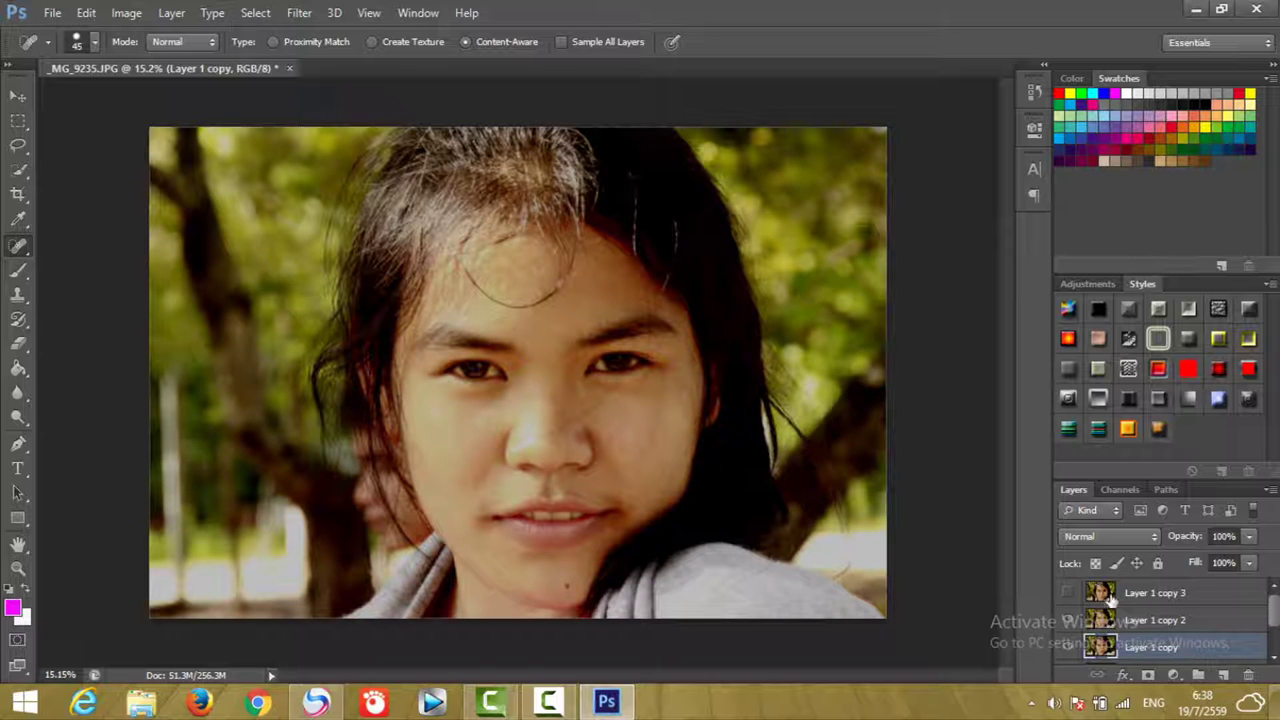
drag(1155, 621, 1160, 645)
click(1178, 621)
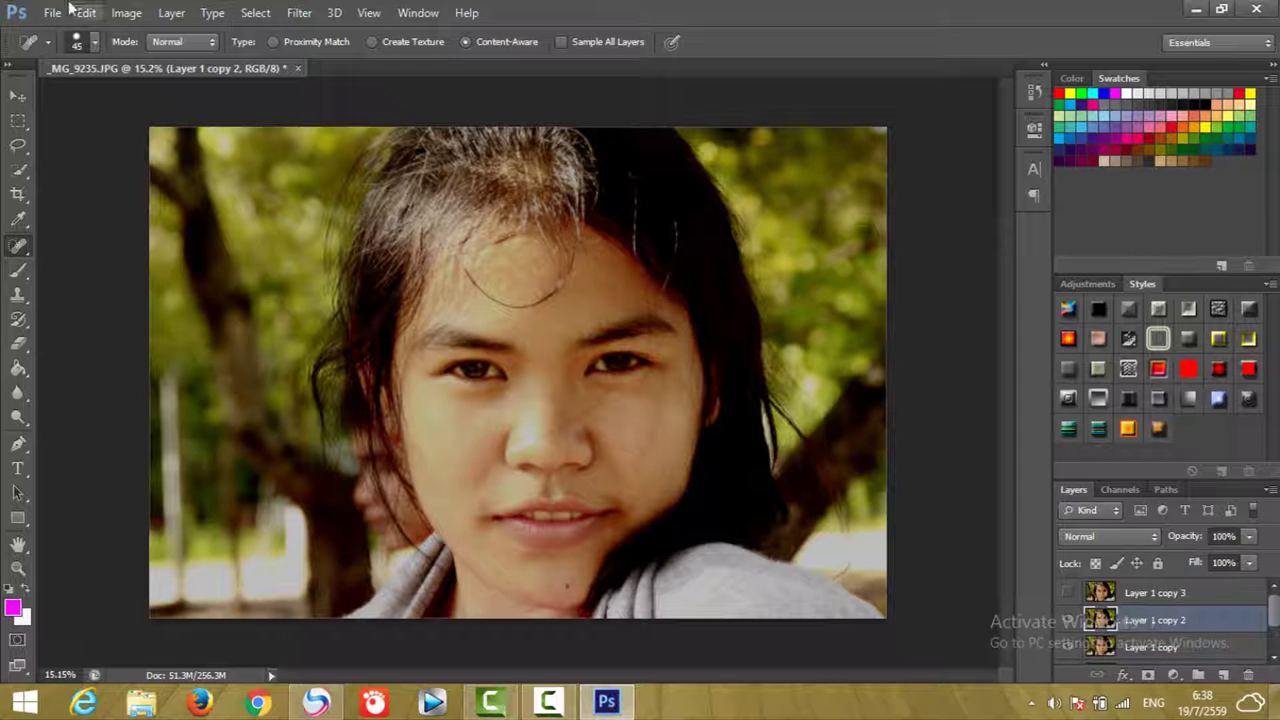
Open the High Pass filter on Layer 1 copy 2 and zoom its preview out to 25%
click(299, 13)
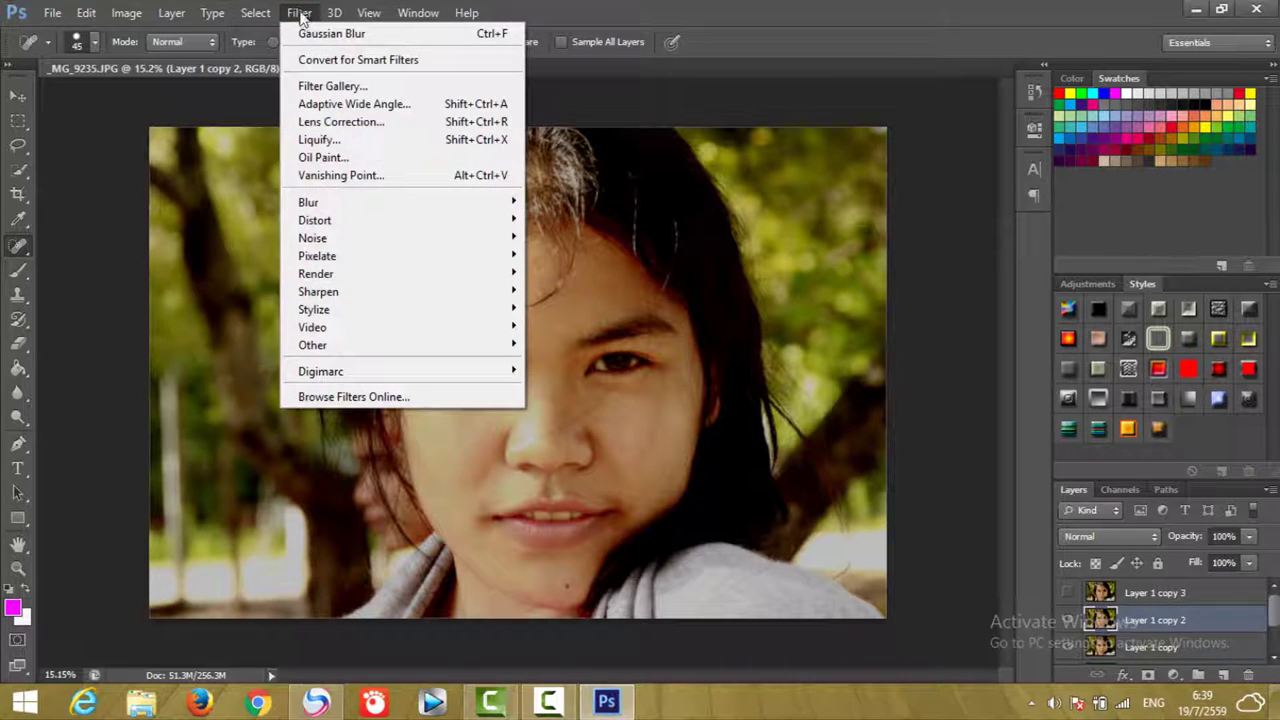
mouse_move(312, 345)
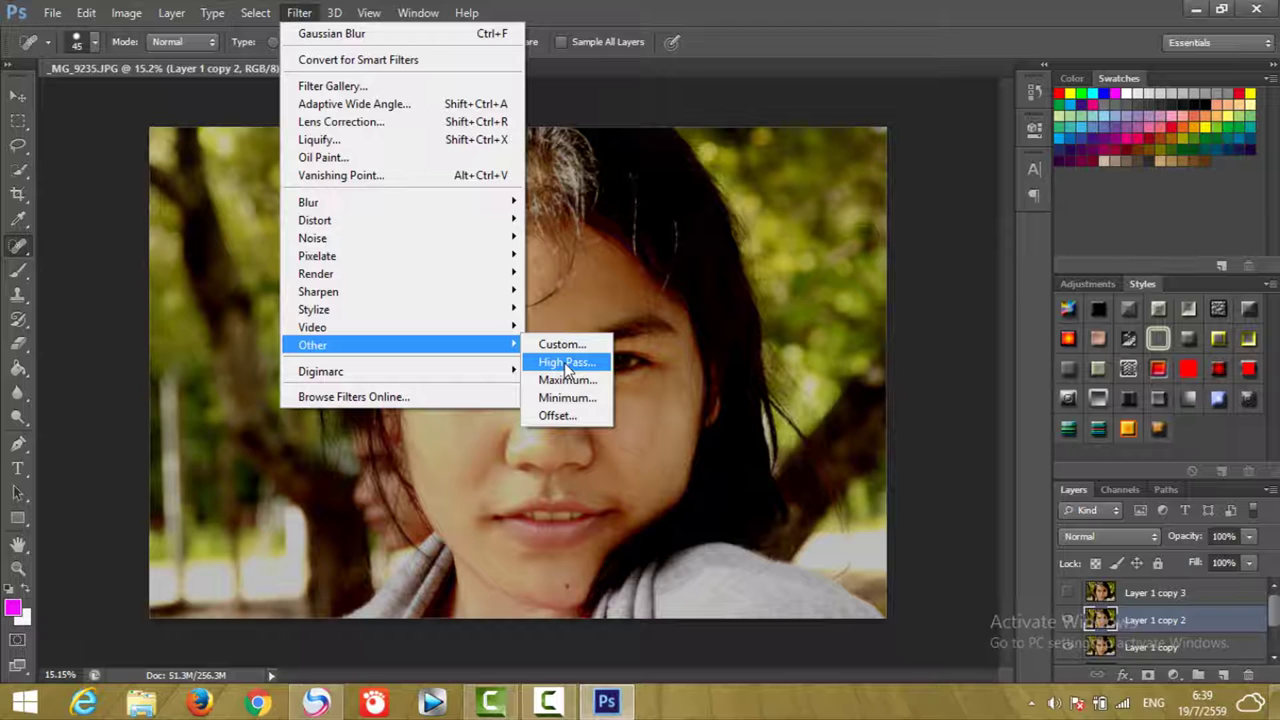
click(566, 363)
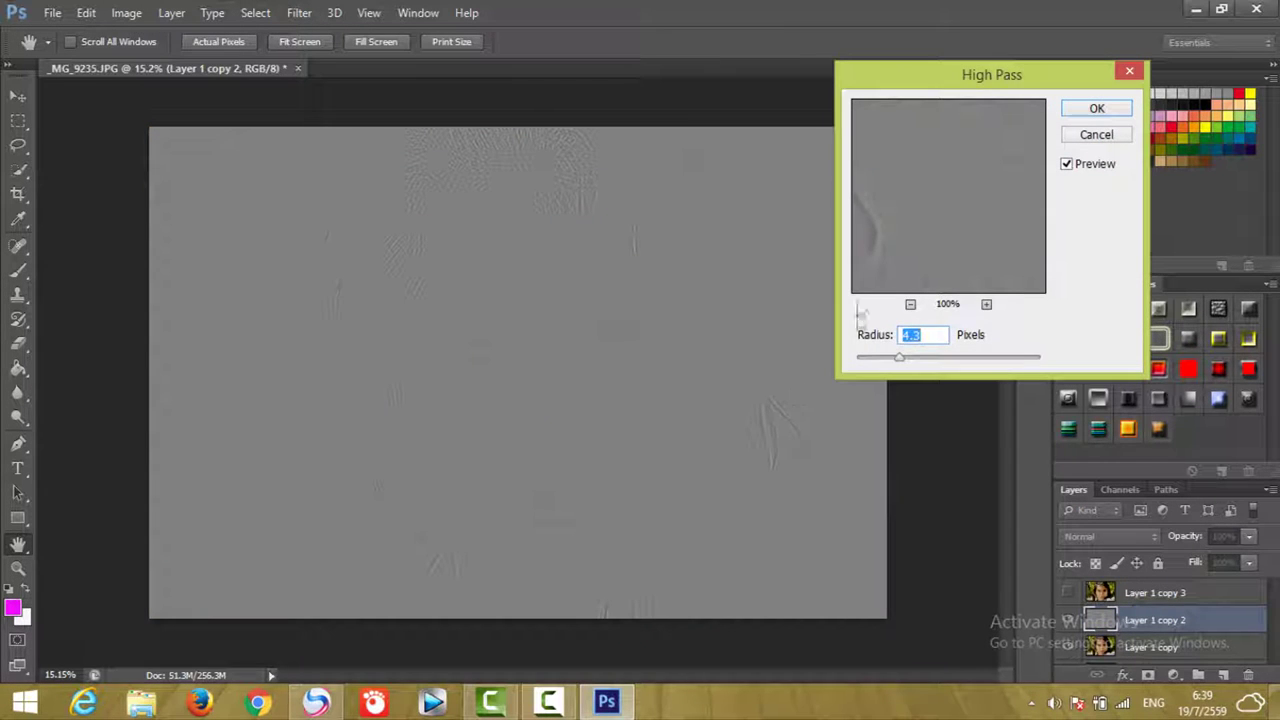
drag(967, 78, 934, 114)
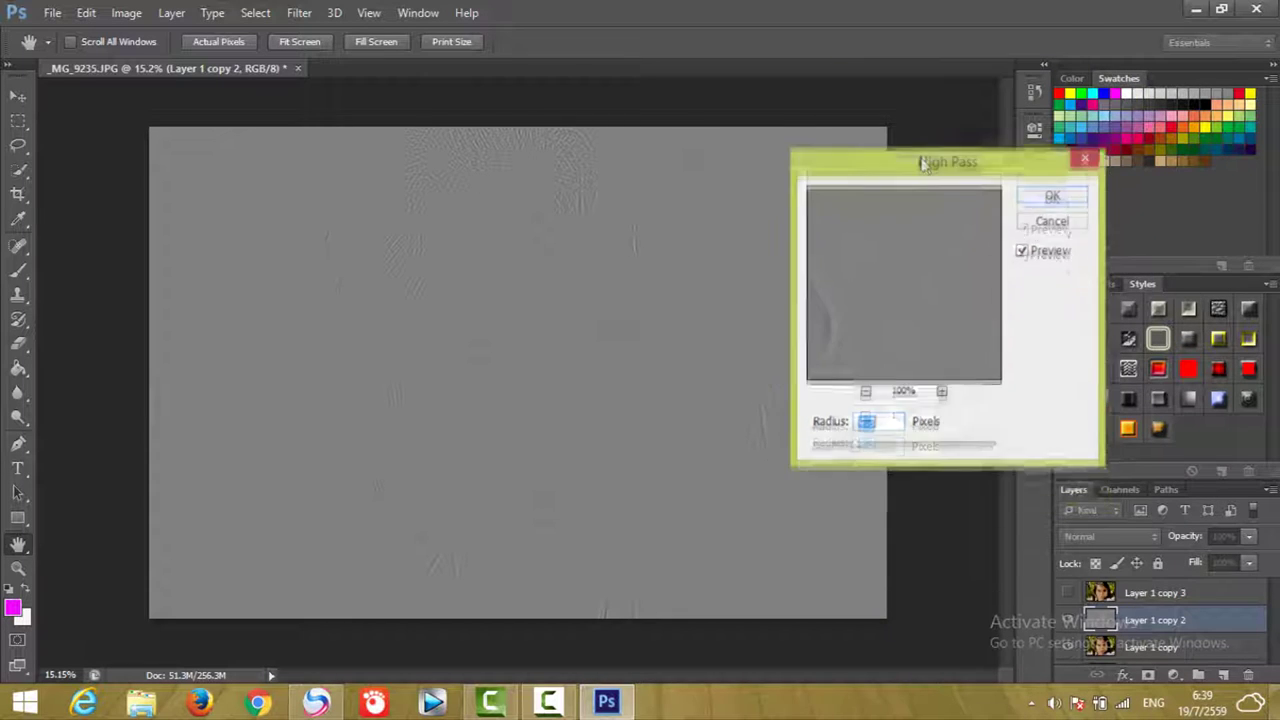
drag(863, 277, 935, 283)
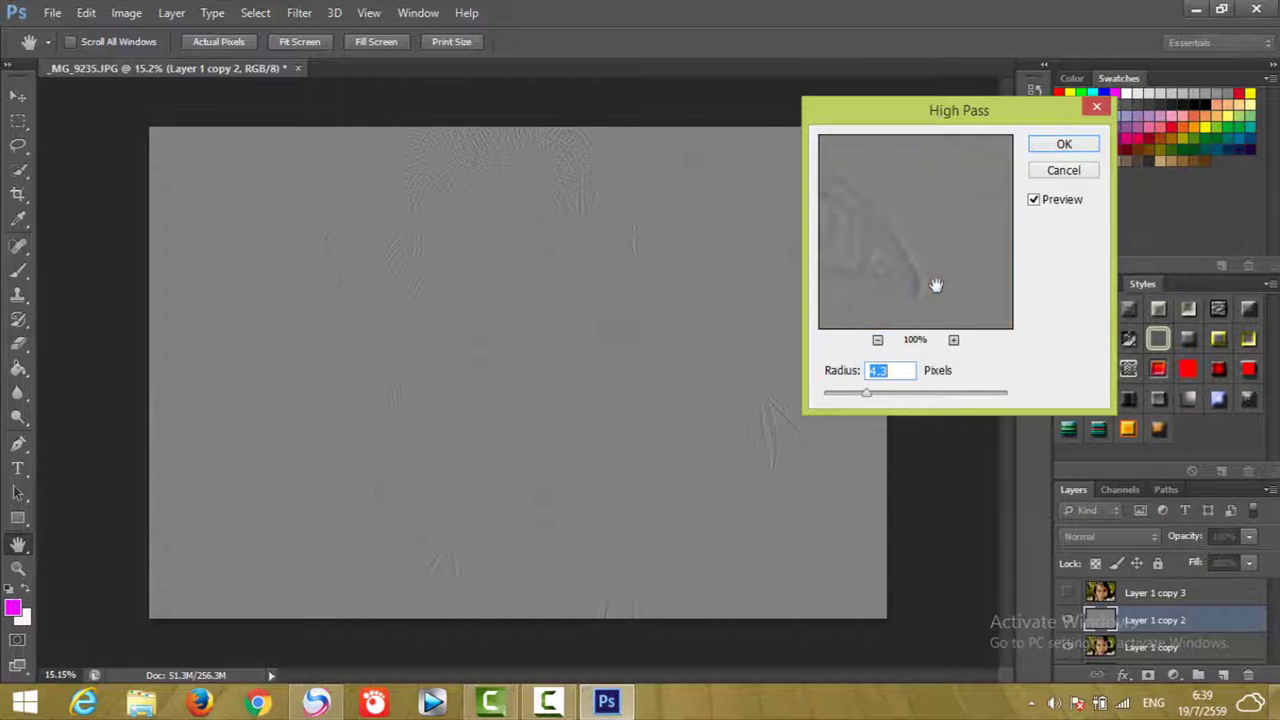
drag(883, 223, 930, 273)
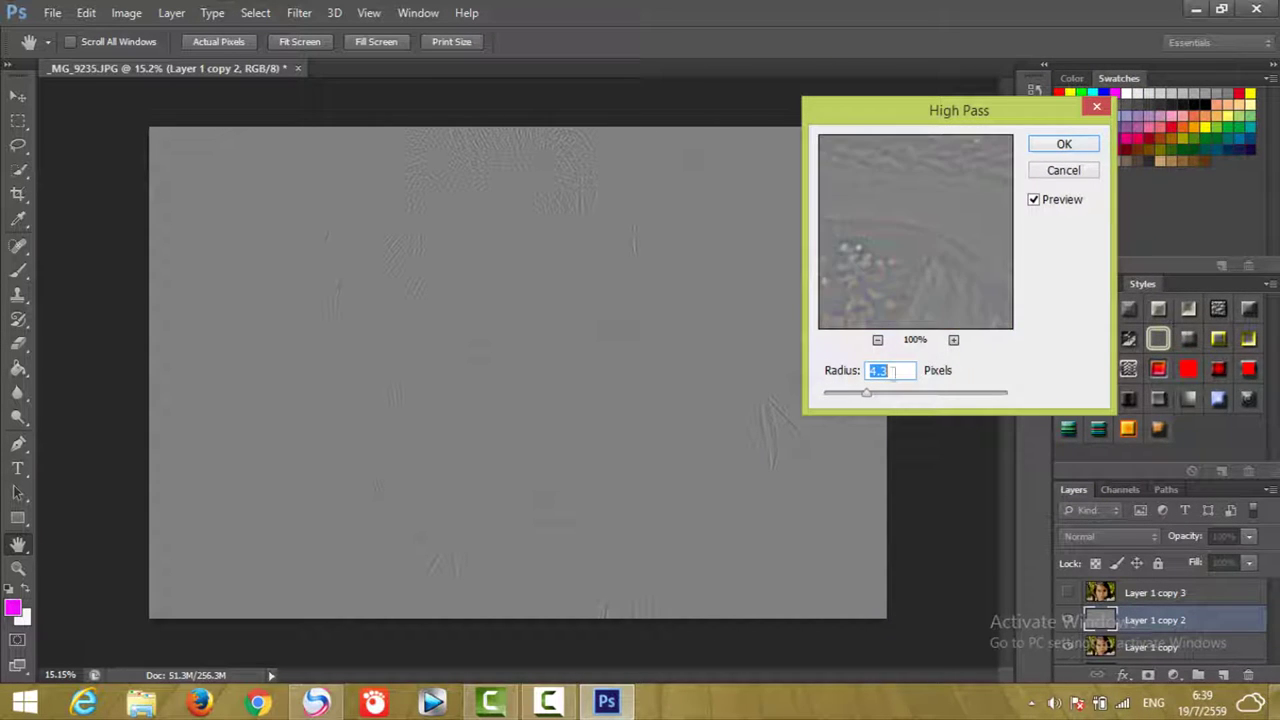
click(878, 340)
click(878, 340)
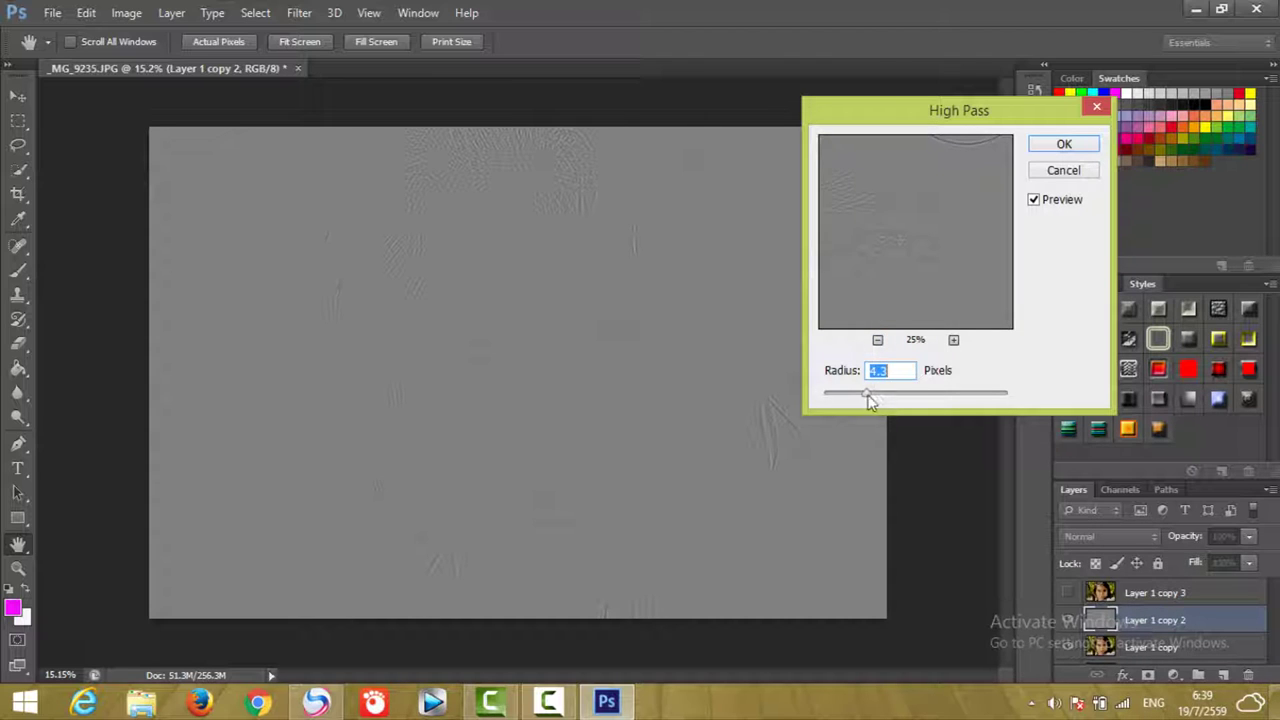
Try High Pass radii of about 15.5, 8.8 and 6.4, then settle on radius 2
drag(867, 394, 877, 398)
drag(882, 395, 901, 394)
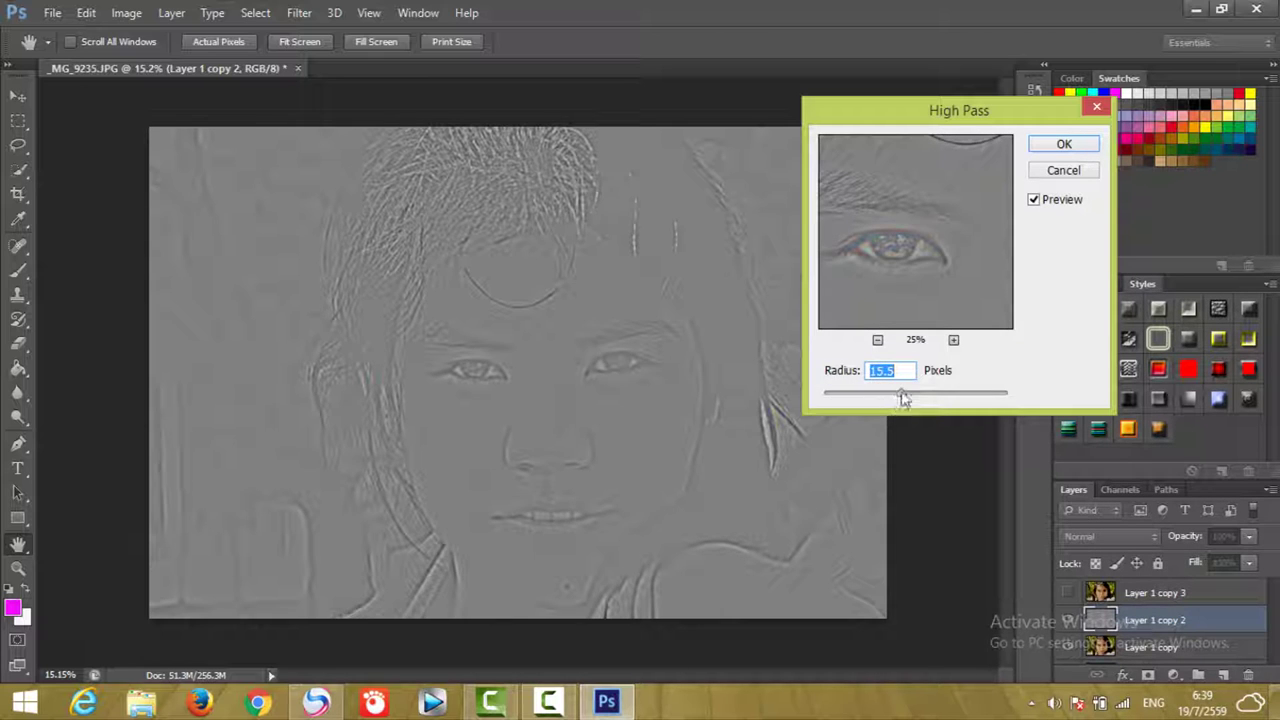
mouse_move(898, 398)
mouse_down()
mouse_move(882, 395)
mouse_move(930, 393)
mouse_up()
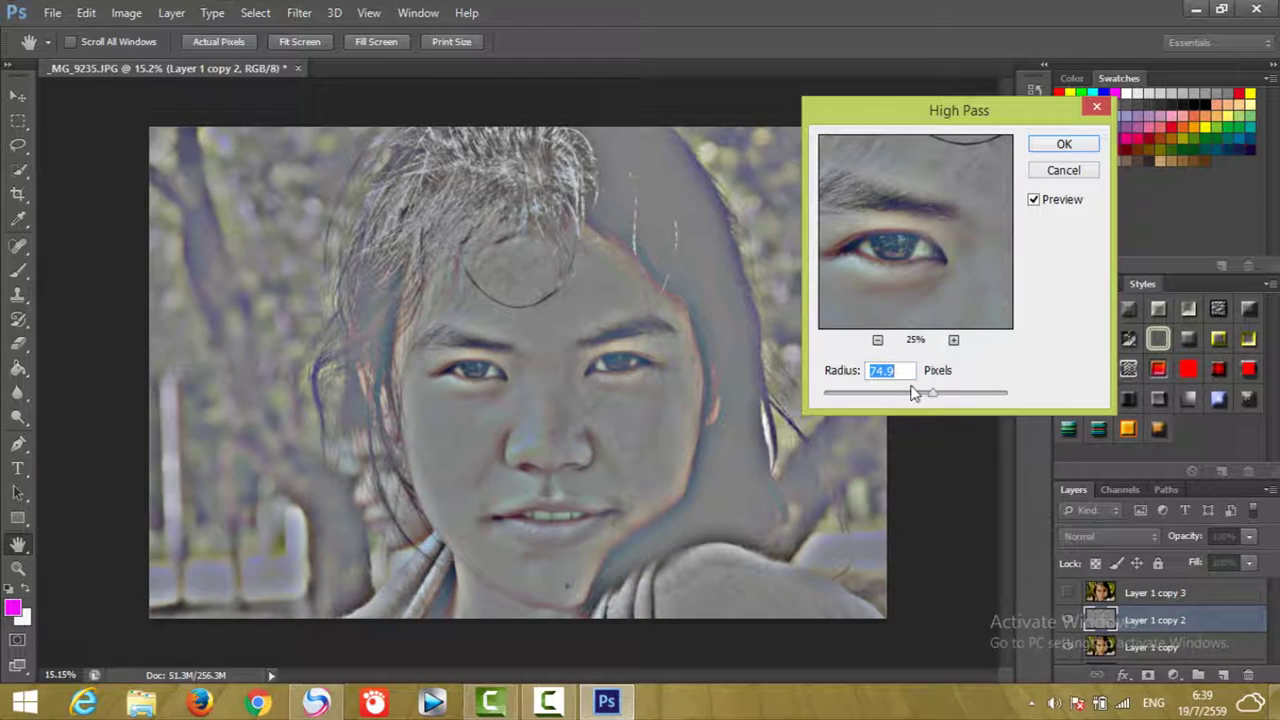
drag(933, 397, 840, 397)
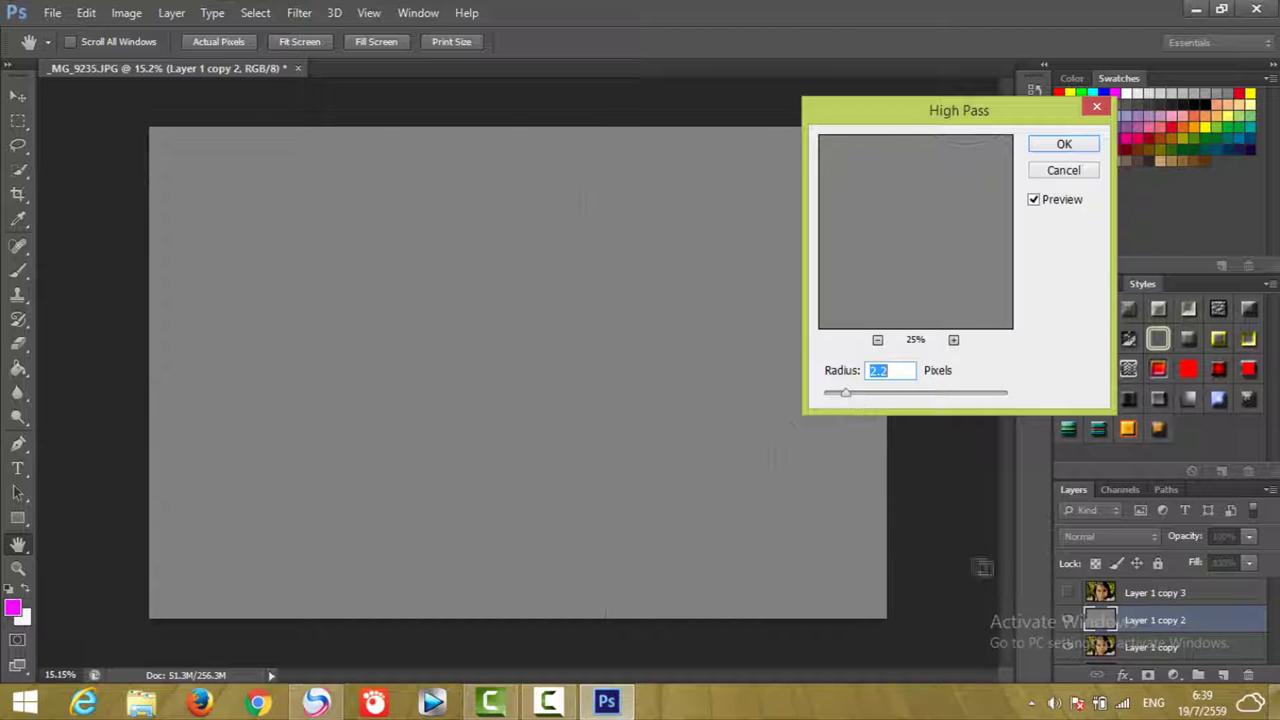
text(2)
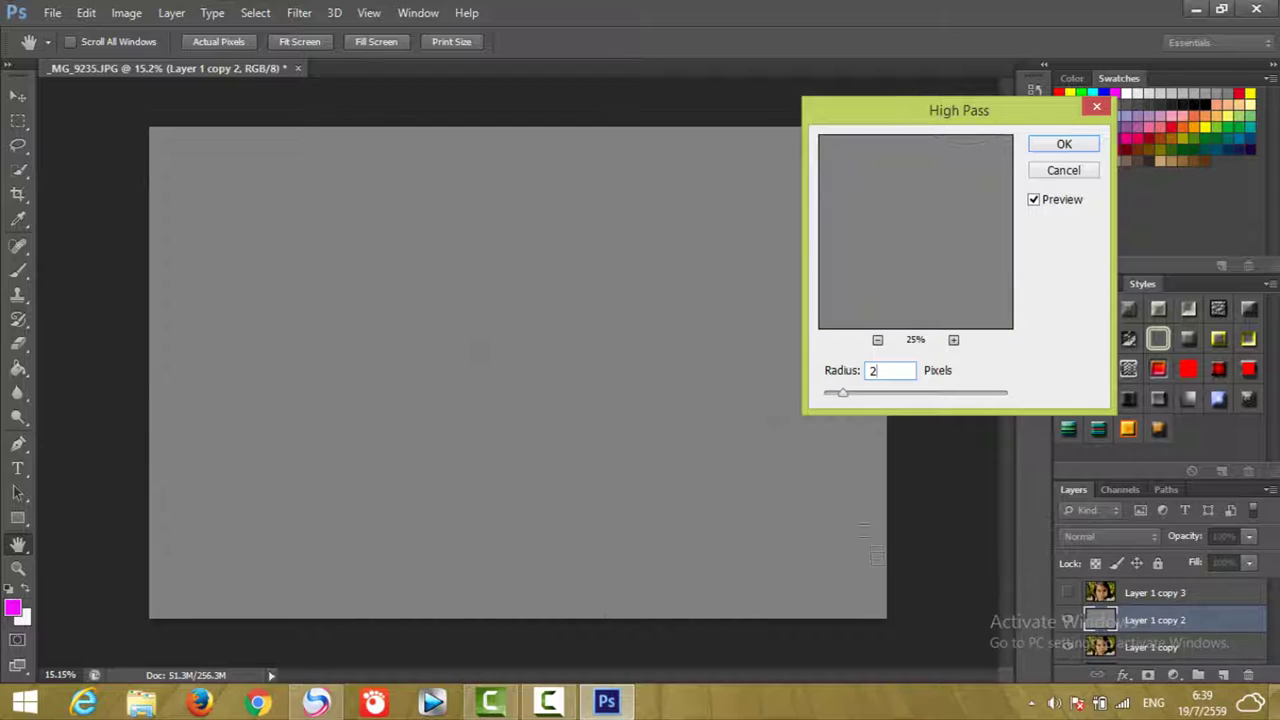
click(1065, 145)
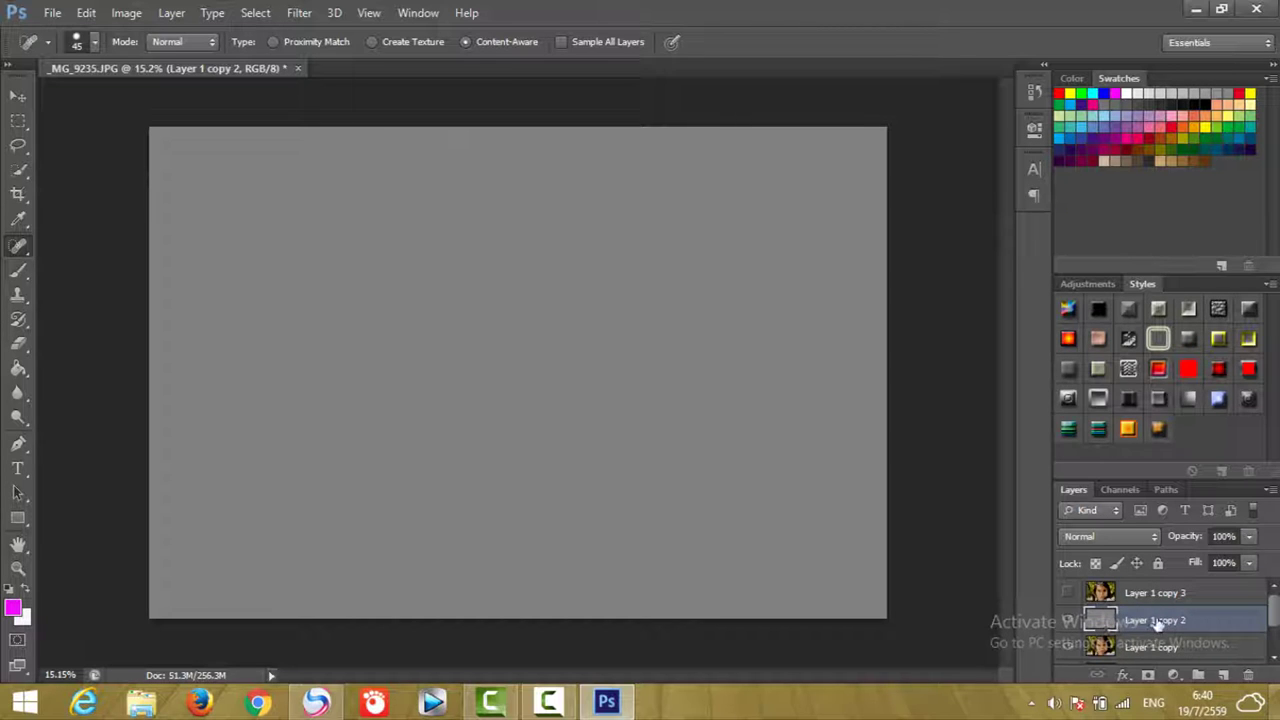
Reopen High Pass, test radius 3 and about 2.4, then cancel that second attempt
click(299, 12)
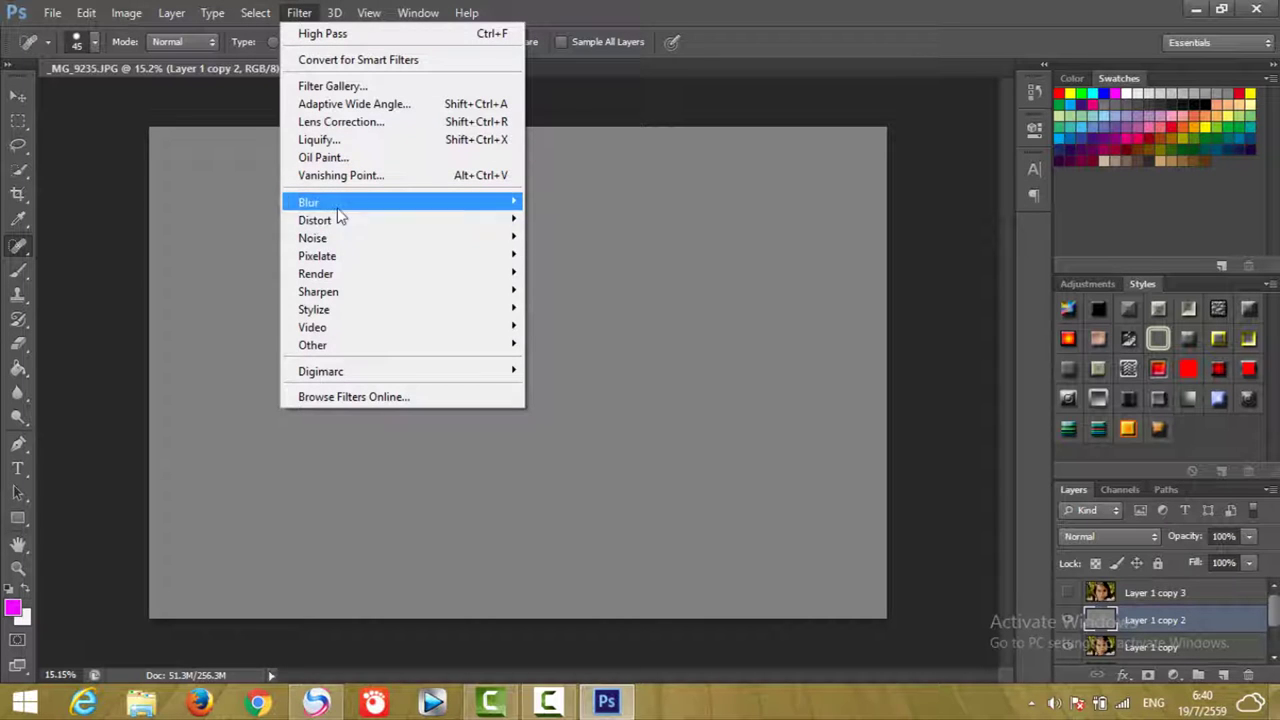
mouse_move(312, 345)
click(558, 363)
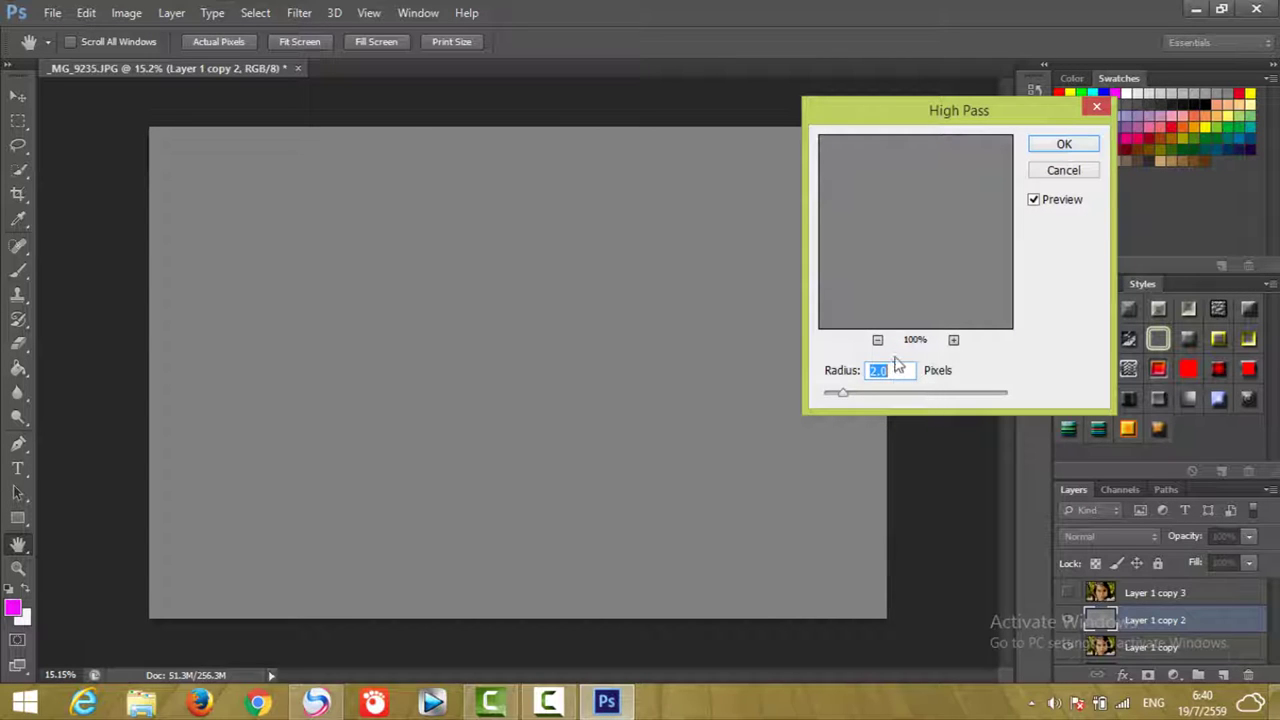
text(3)
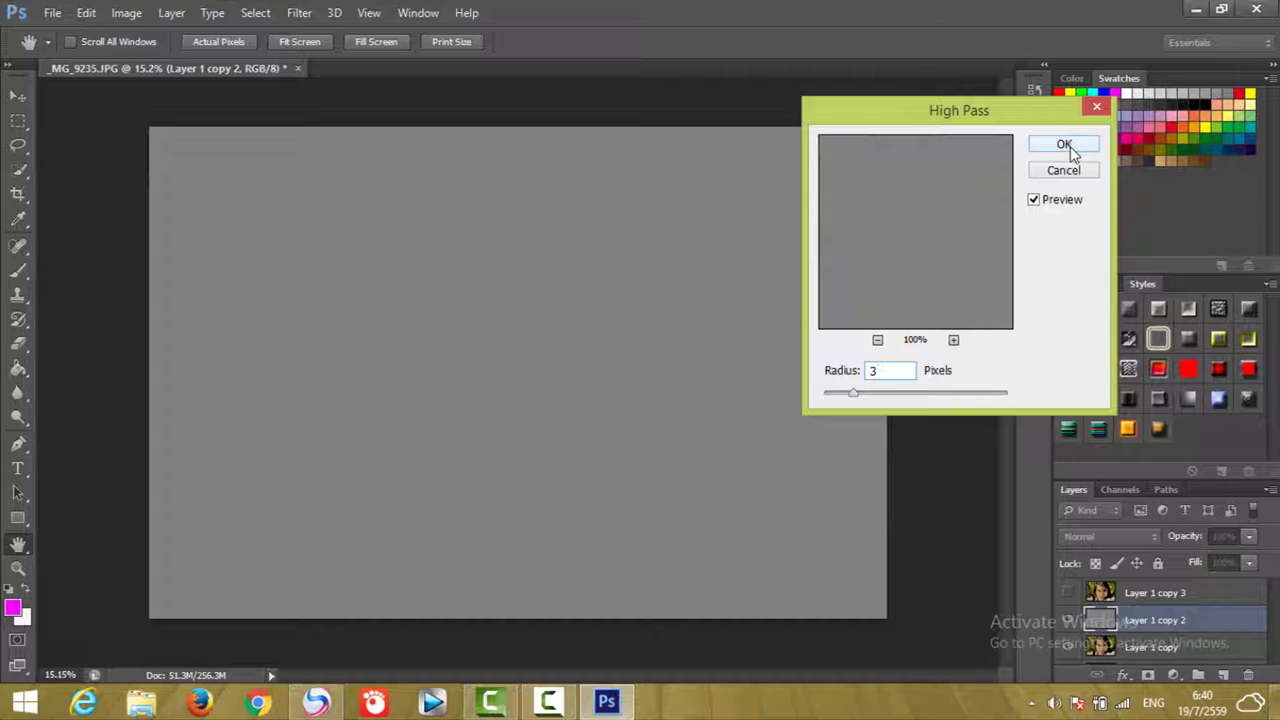
click(878, 341)
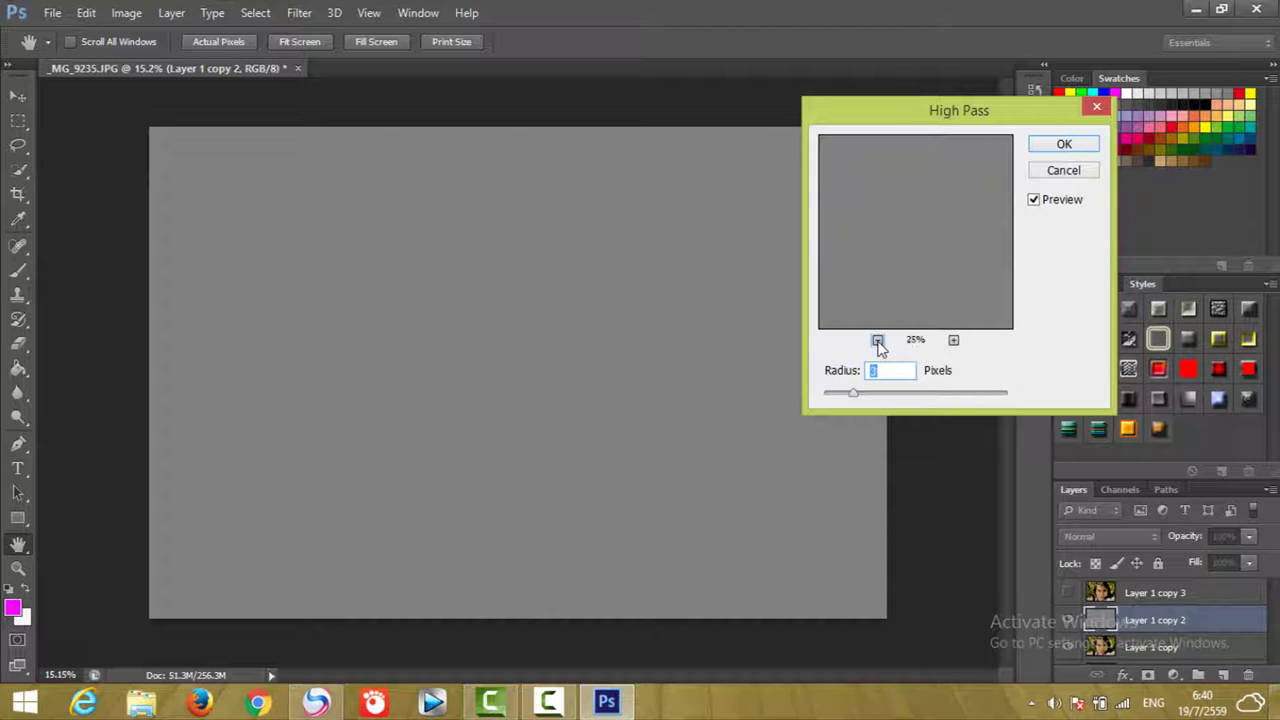
click(878, 341)
drag(866, 398, 859, 396)
click(1064, 172)
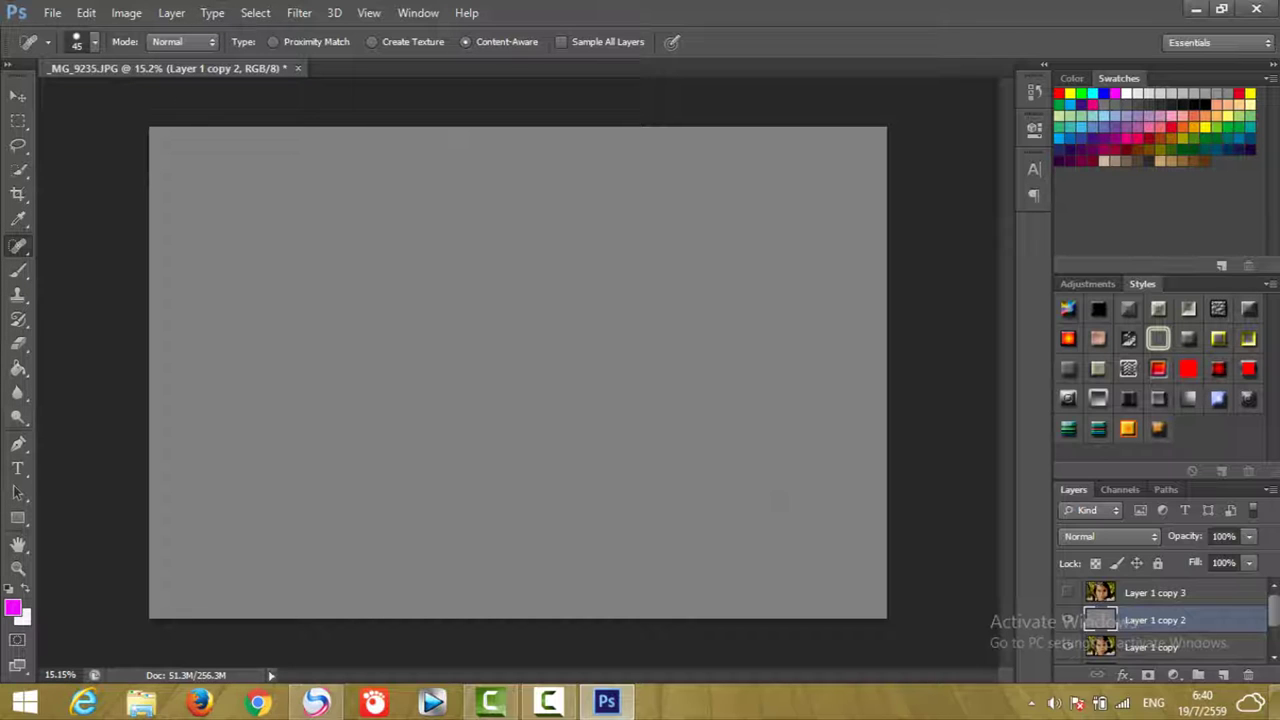
key(F9)
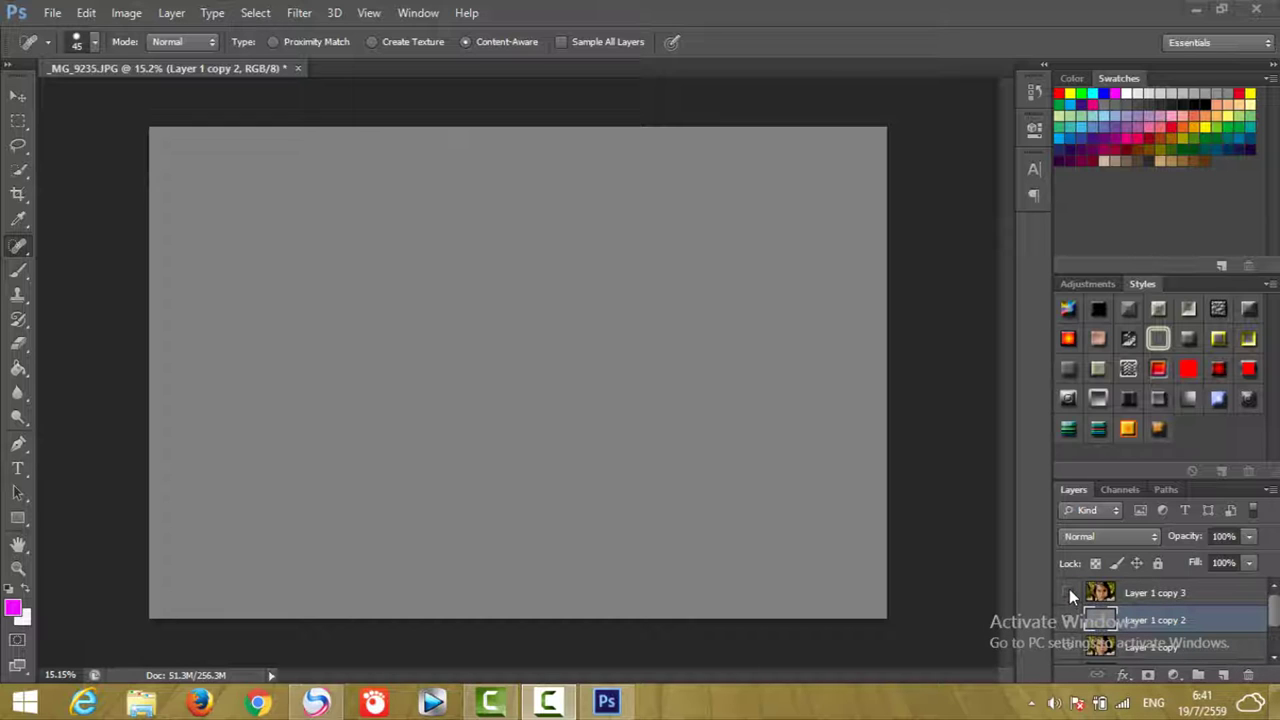
Make Layer 1 copy 3 visible, undoing a mask mistakenly added to Layer 1 copy 2
click(1068, 593)
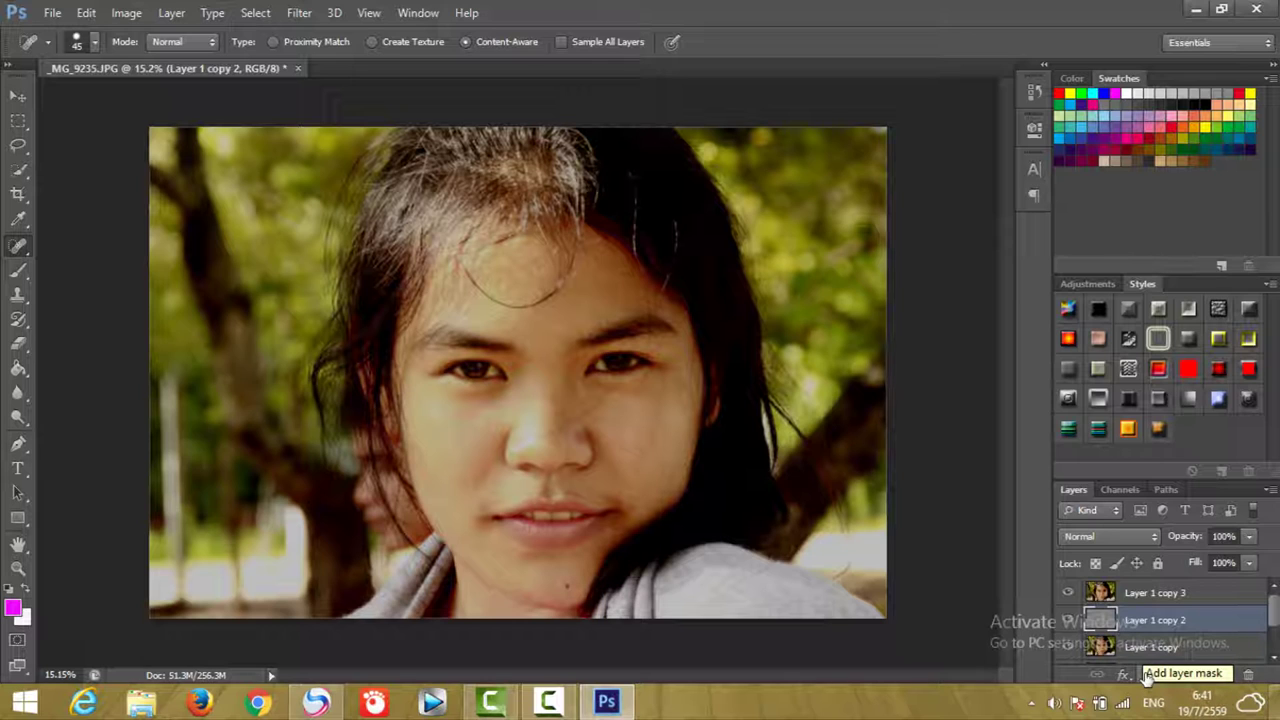
click(1148, 677)
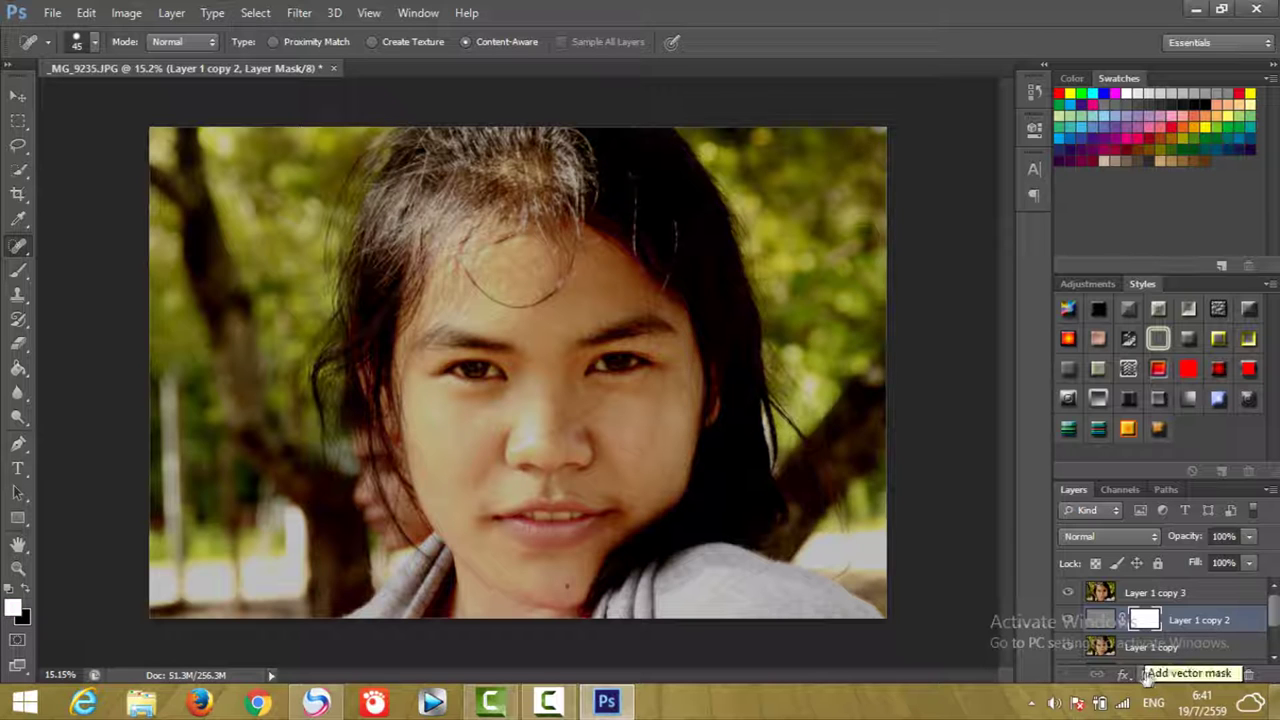
click(86, 12)
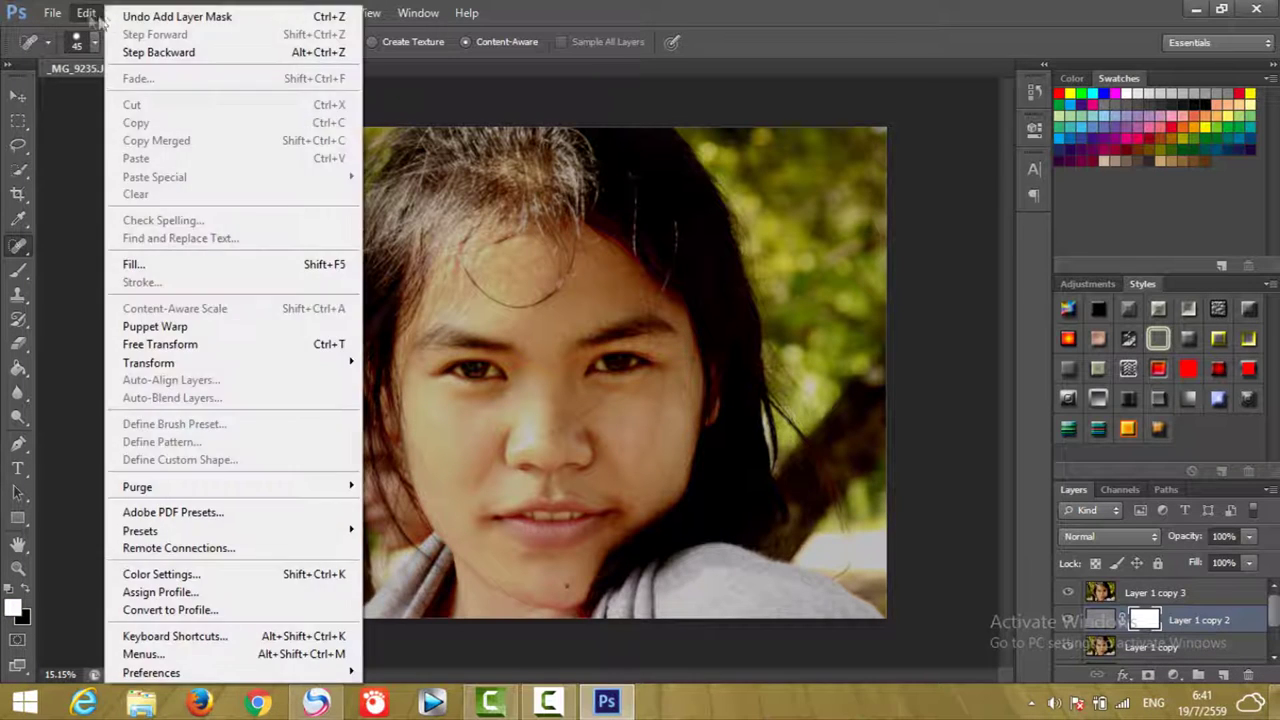
click(130, 14)
Add a white layer mask to Layer 1 copy 3 and set up a black Brush
click(1158, 592)
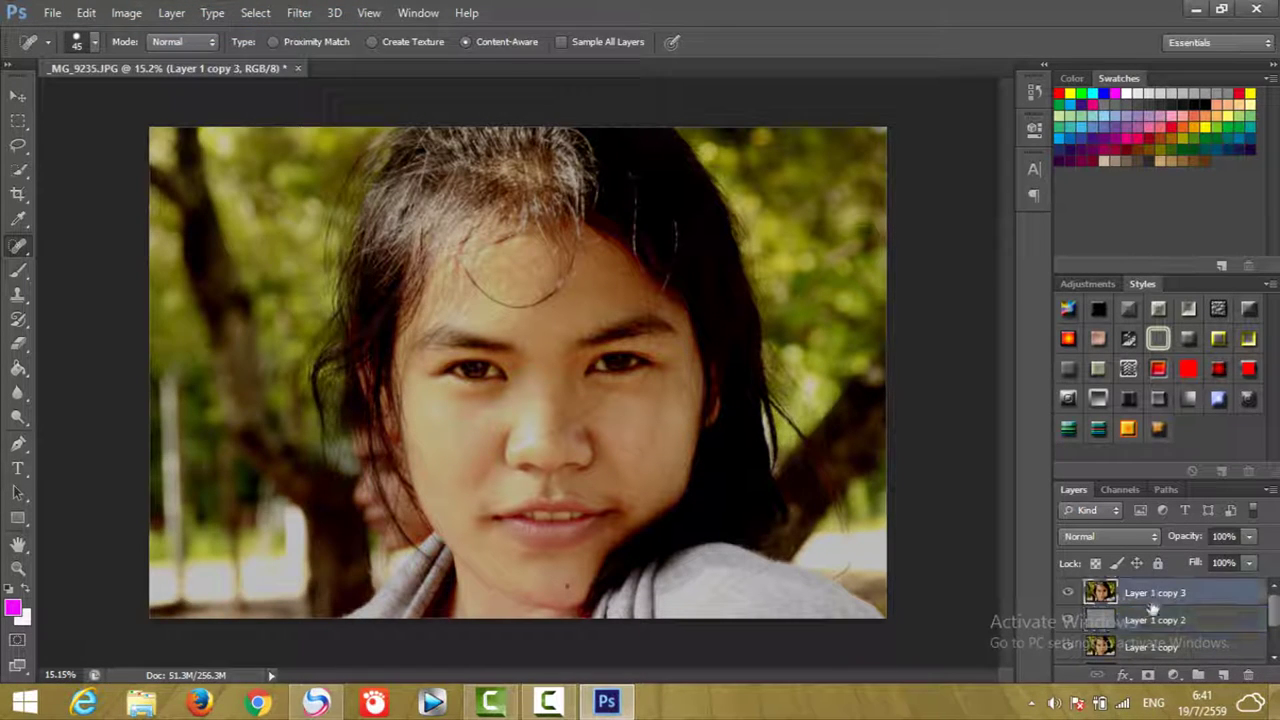
click(1145, 676)
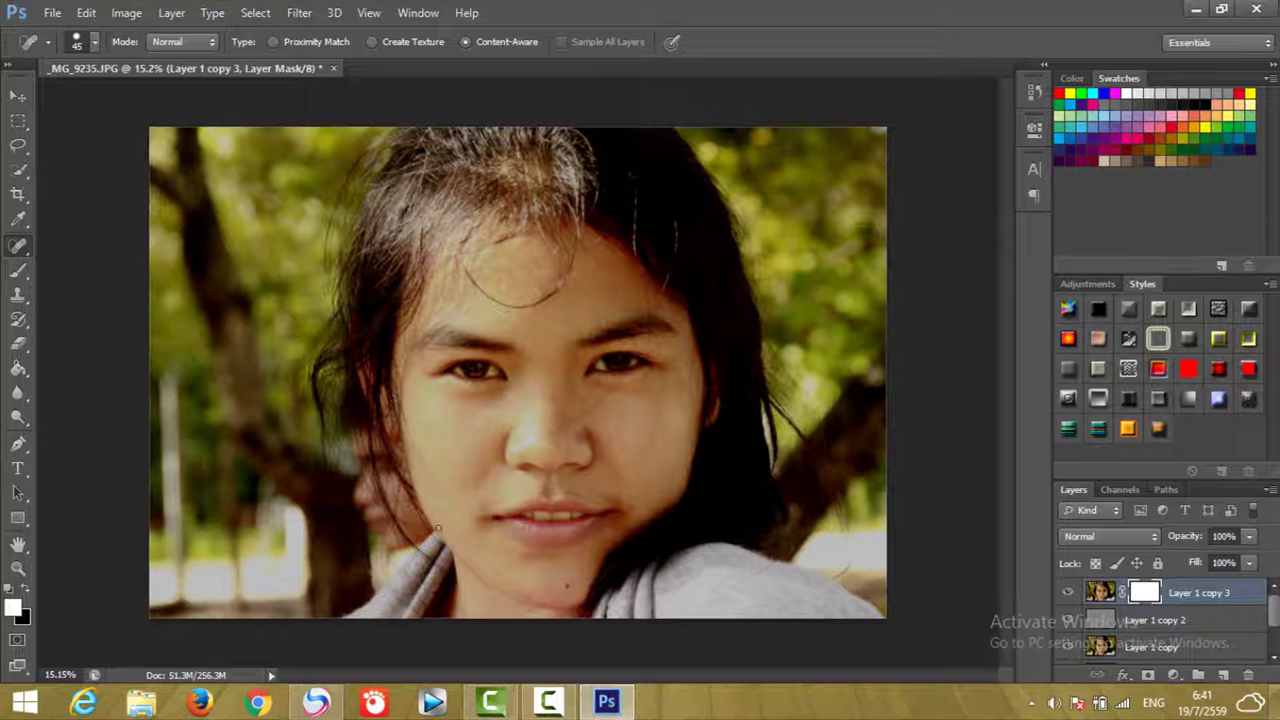
click(25, 271)
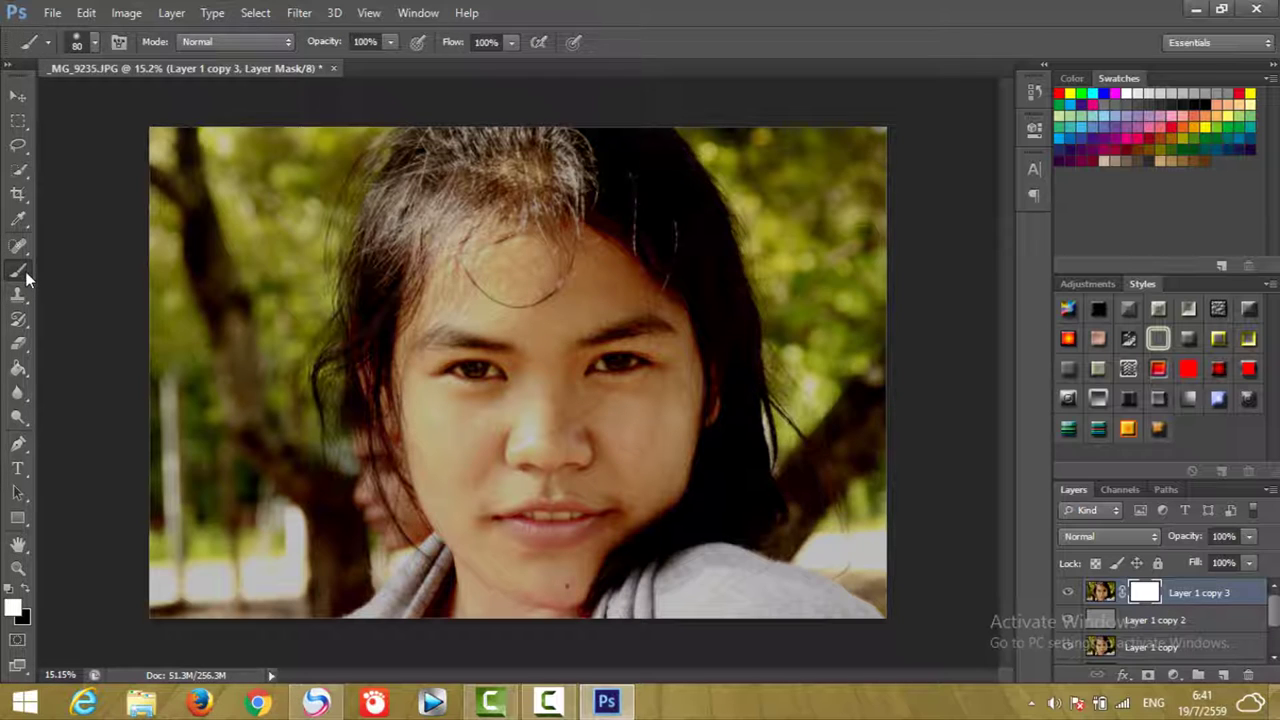
click(25, 588)
With a 300 px brush, mask the forehead and both cheeks down to the chin
scroll(520, 330, up, 1)
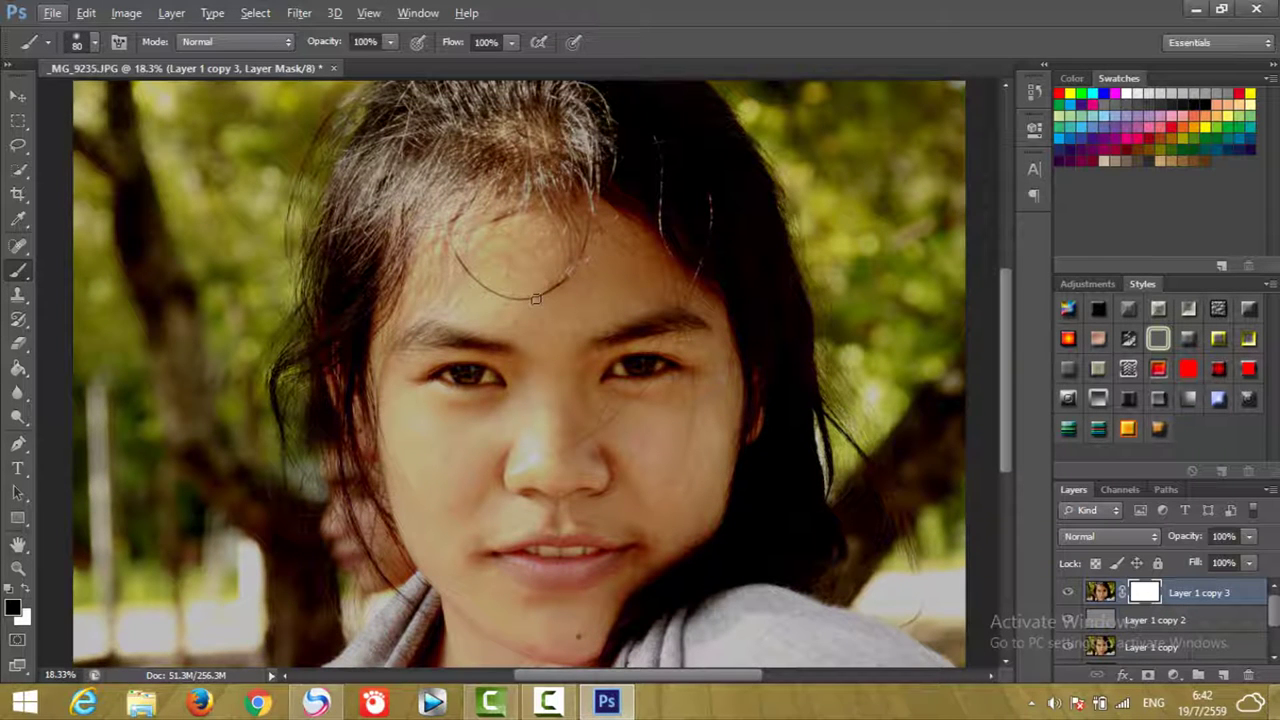
key(bracketright)
key(bracketright)
key(bracketright)
mouse_move(520, 234)
mouse_down()
mouse_move(429, 286)
mouse_move(493, 310)
mouse_move(571, 306)
mouse_move(686, 266)
mouse_move(550, 195)
mouse_move(457, 214)
mouse_move(372, 365)
mouse_move(420, 243)
mouse_move(560, 225)
mouse_move(515, 275)
mouse_move(614, 263)
mouse_move(471, 286)
mouse_move(624, 258)
mouse_move(453, 260)
mouse_move(568, 236)
mouse_move(668, 276)
mouse_move(659, 283)
mouse_move(708, 300)
mouse_move(725, 345)
mouse_move(712, 487)
mouse_move(700, 530)
mouse_move(665, 545)
mouse_move(678, 535)
mouse_up()
mouse_move(722, 390)
mouse_down()
mouse_move(735, 440)
mouse_move(697, 528)
mouse_up()
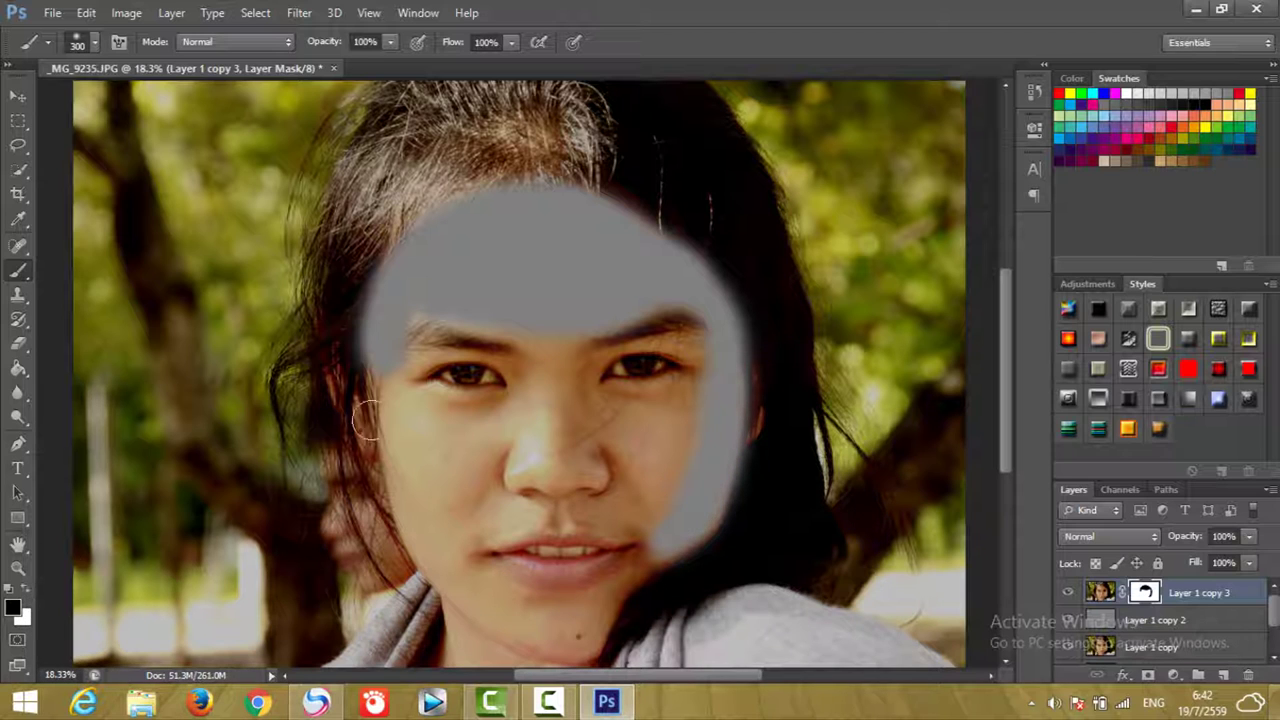
mouse_move(397, 400)
mouse_down()
mouse_move(494, 618)
mouse_move(586, 640)
mouse_move(523, 640)
mouse_move(453, 577)
mouse_move(545, 625)
mouse_move(590, 615)
mouse_move(700, 506)
mouse_move(679, 518)
mouse_move(540, 510)
mouse_move(449, 537)
mouse_move(489, 514)
mouse_move(557, 509)
mouse_move(672, 523)
mouse_up()
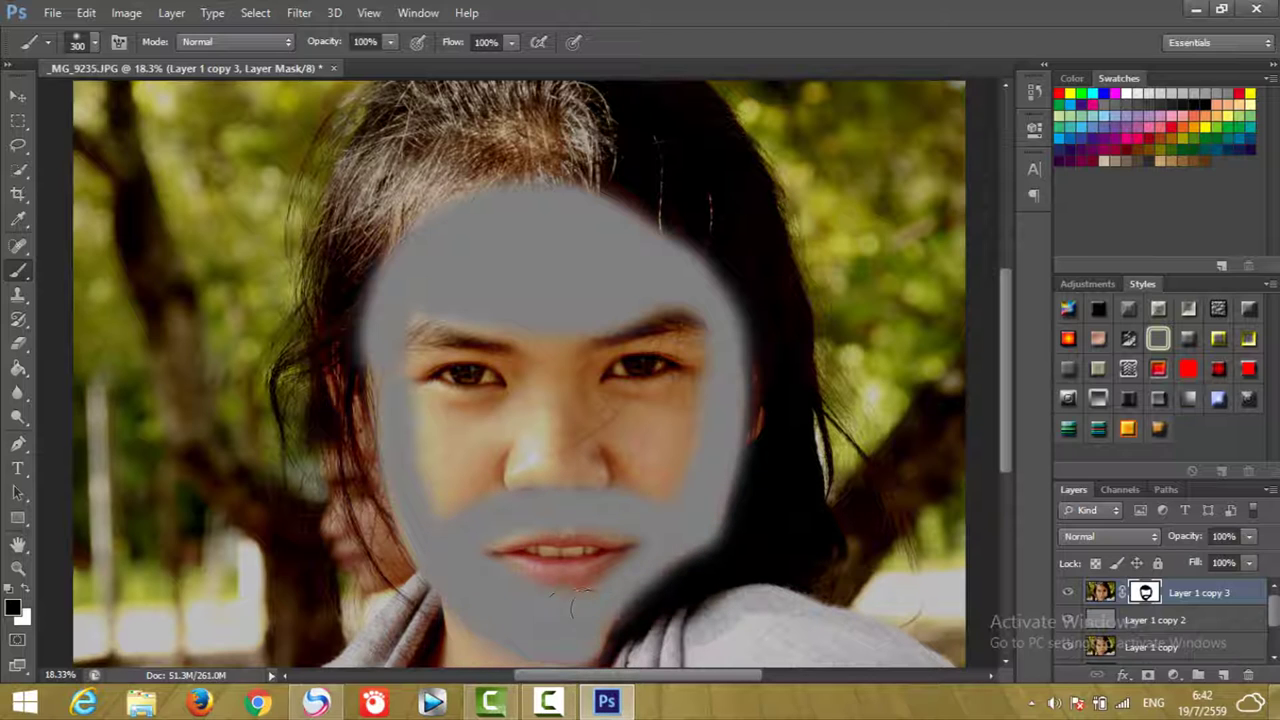
Mask the skin above the upper lip, the nose, and leftover cheek patches
mouse_move(648, 528)
mouse_down()
mouse_move(614, 514)
mouse_move(571, 528)
mouse_move(551, 509)
mouse_move(522, 517)
mouse_up()
mouse_move(537, 306)
mouse_down()
mouse_move(550, 445)
mouse_move(551, 306)
mouse_move(543, 414)
mouse_move(531, 307)
mouse_up()
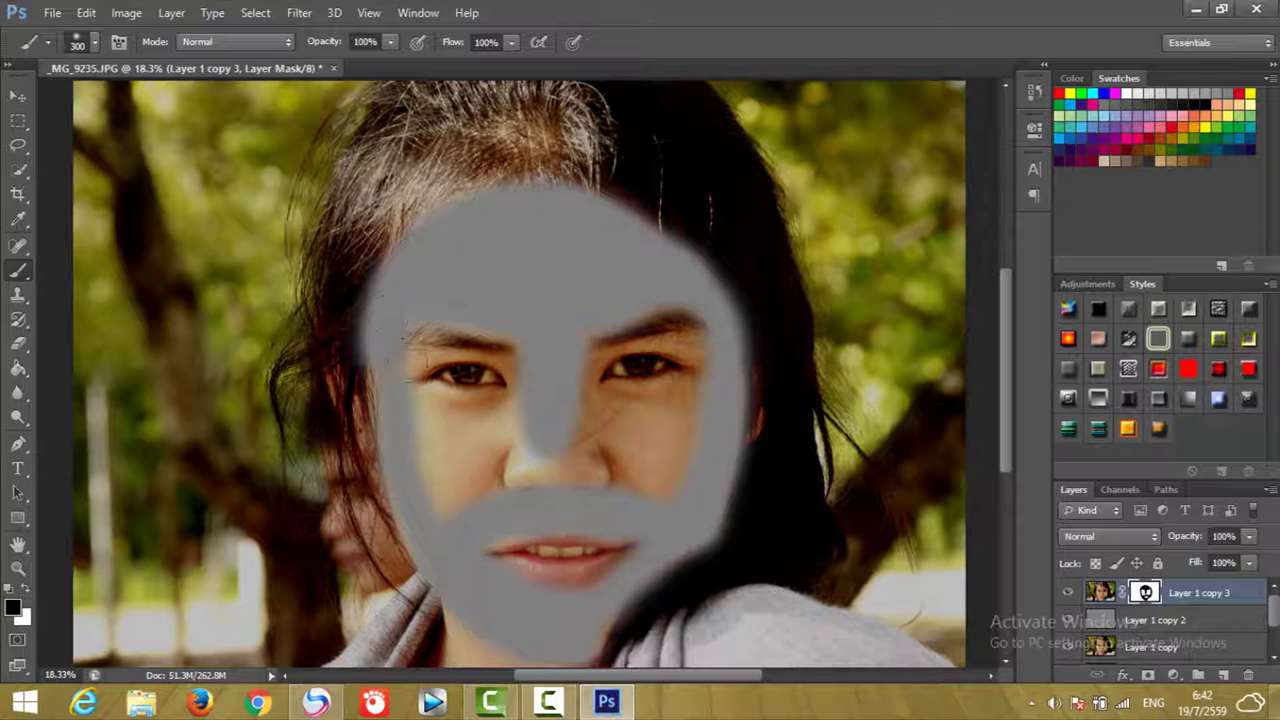
mouse_move(405, 400)
mouse_down()
mouse_move(505, 420)
mouse_move(514, 400)
mouse_up()
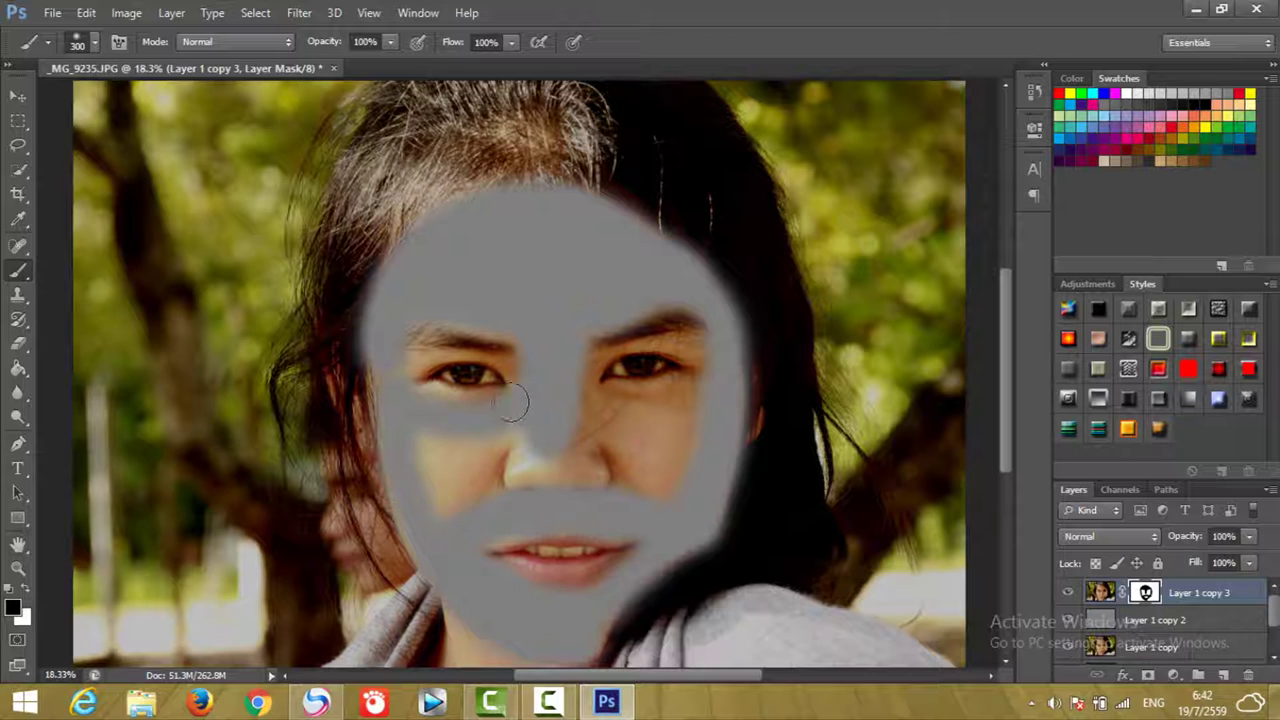
mouse_move(419, 415)
mouse_down()
mouse_move(643, 400)
mouse_move(700, 371)
mouse_move(645, 409)
mouse_up()
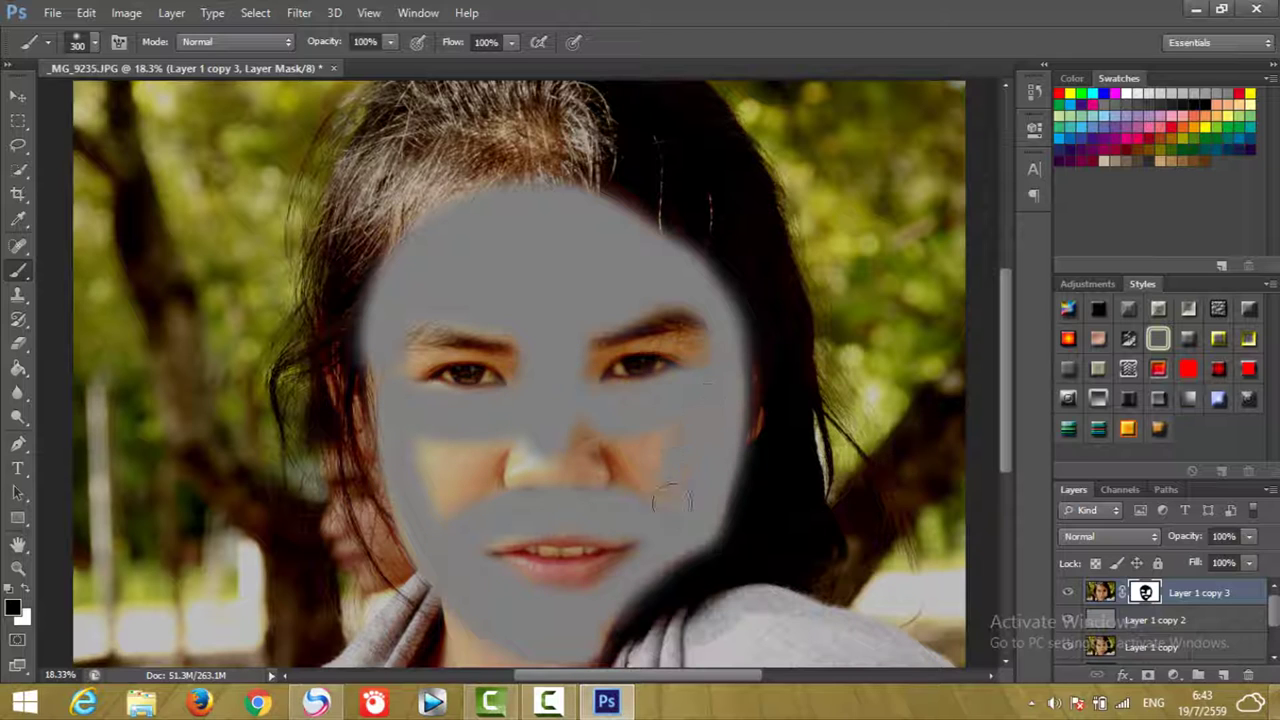
mouse_move(627, 479)
mouse_down()
mouse_move(586, 434)
mouse_move(663, 443)
mouse_up()
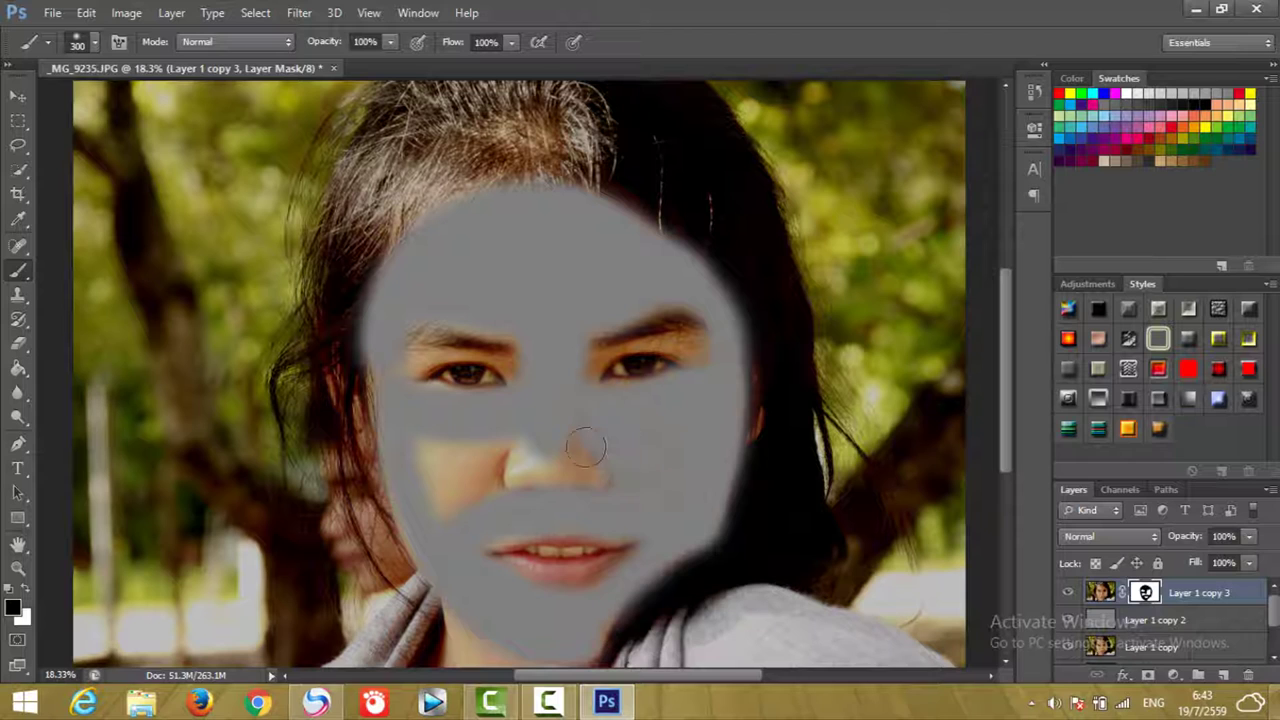
mouse_move(580, 457)
mouse_down()
mouse_move(520, 460)
mouse_move(591, 430)
mouse_up()
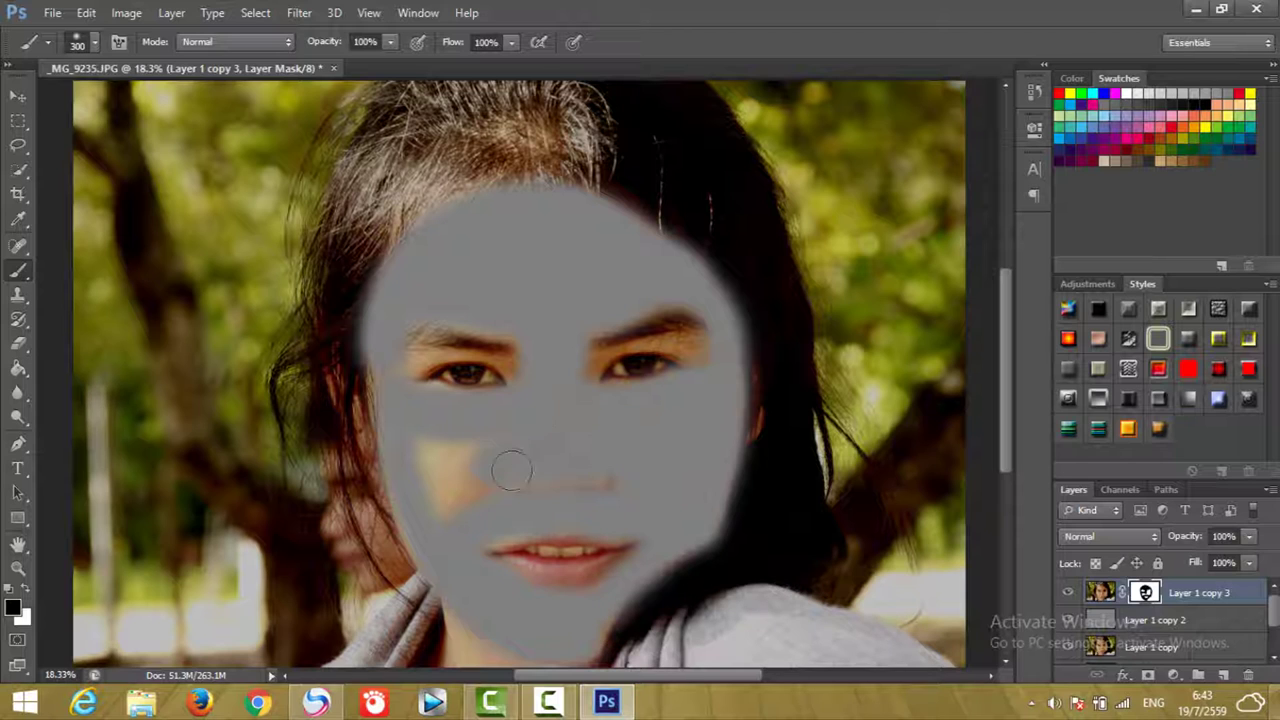
mouse_move(479, 470)
mouse_down()
mouse_move(440, 495)
mouse_move(406, 451)
mouse_up()
drag(444, 499, 475, 504)
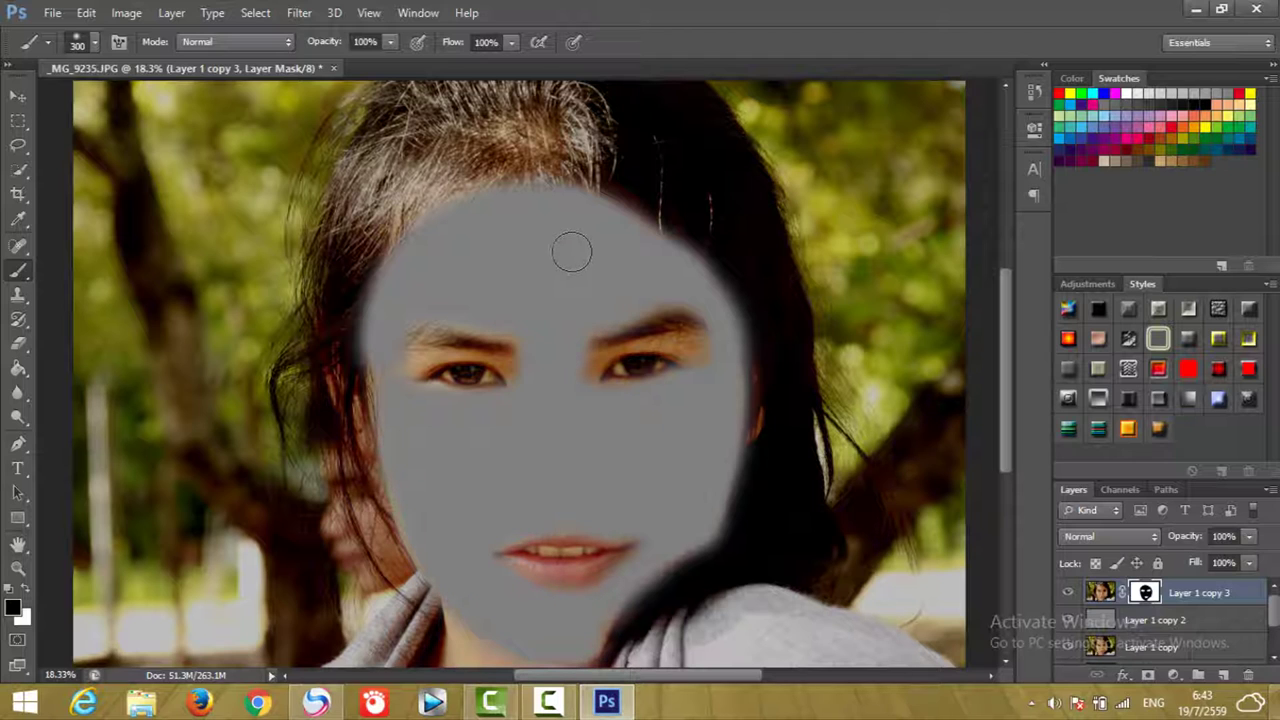
scroll(577, 250, up, 2)
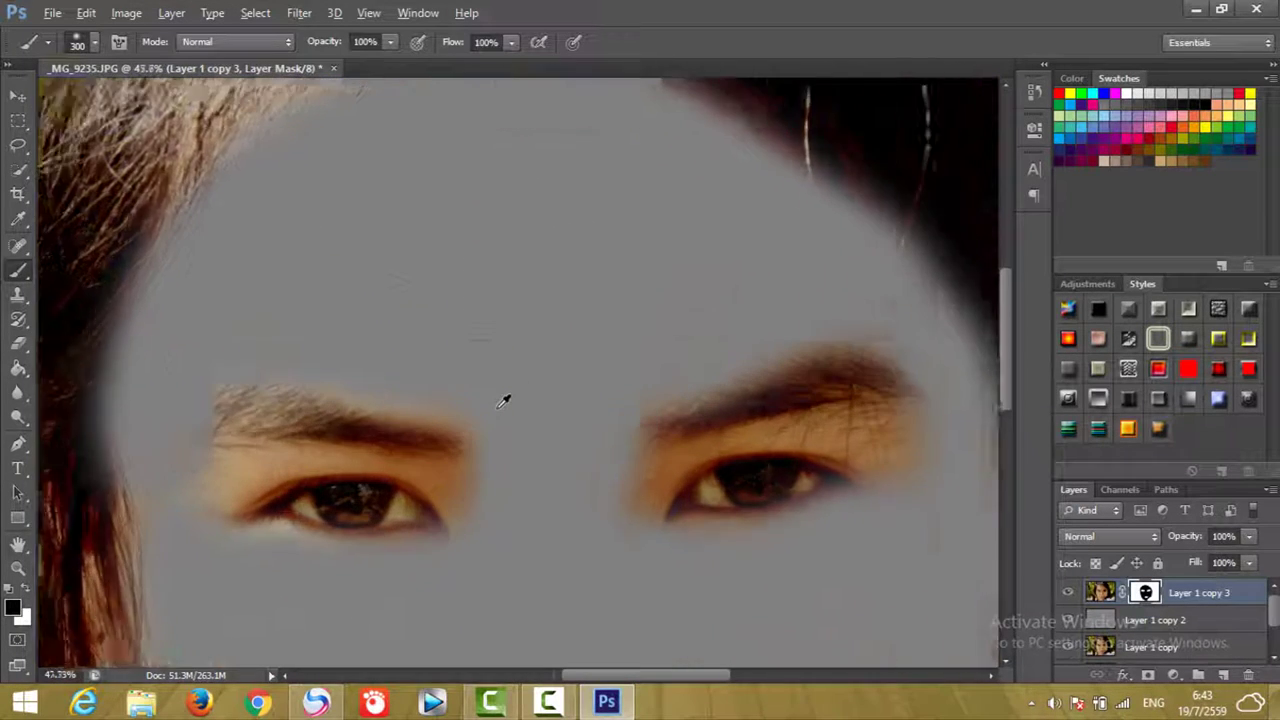
With a smaller brush, mask skin between brows and eyes and around both eye corners
scroll(506, 397, up, 2)
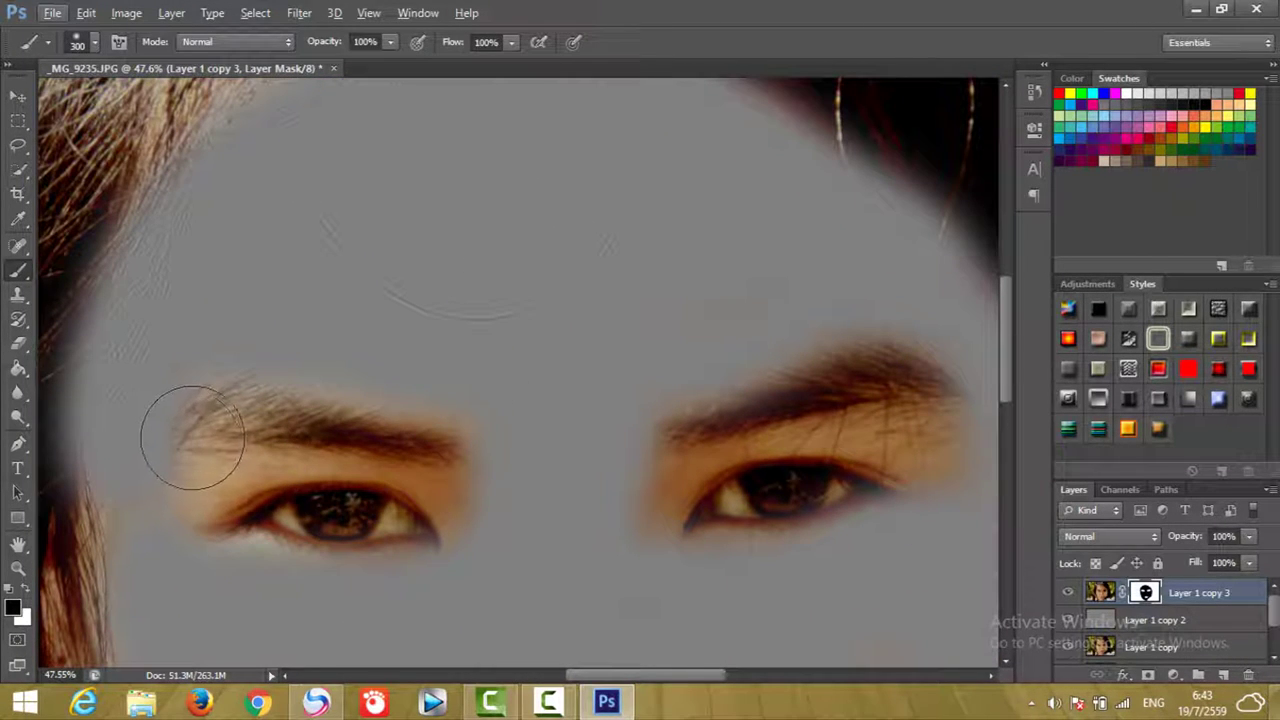
key(bracketleft)
key(bracketleft)
key(bracketleft)
key(bracketleft)
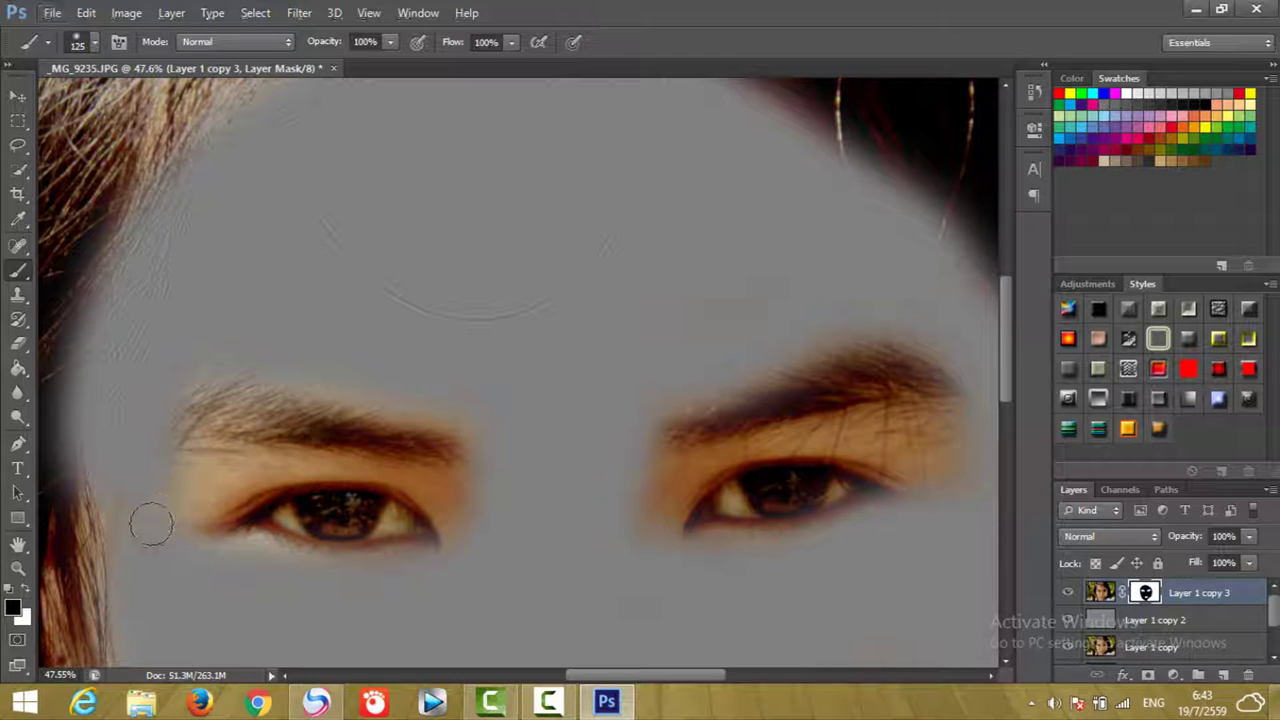
mouse_move(155, 518)
mouse_down()
mouse_move(405, 482)
mouse_move(483, 545)
mouse_up()
drag(437, 498, 463, 515)
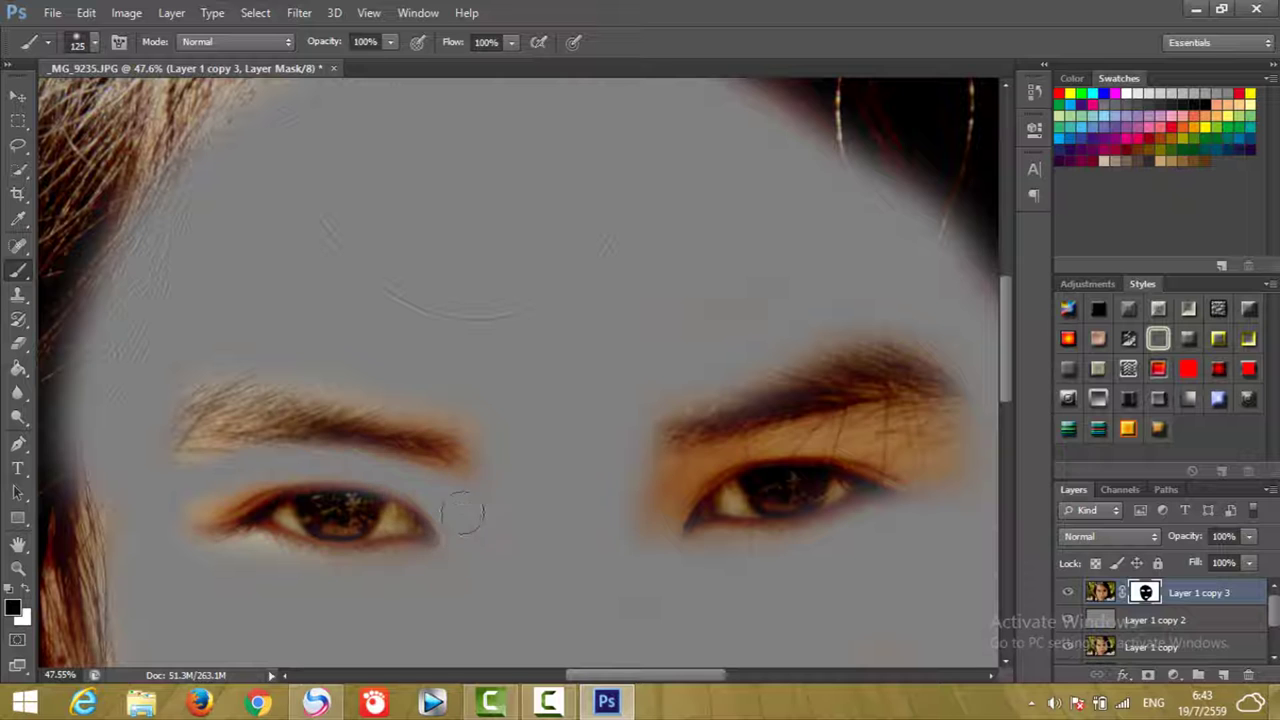
drag(182, 522, 329, 580)
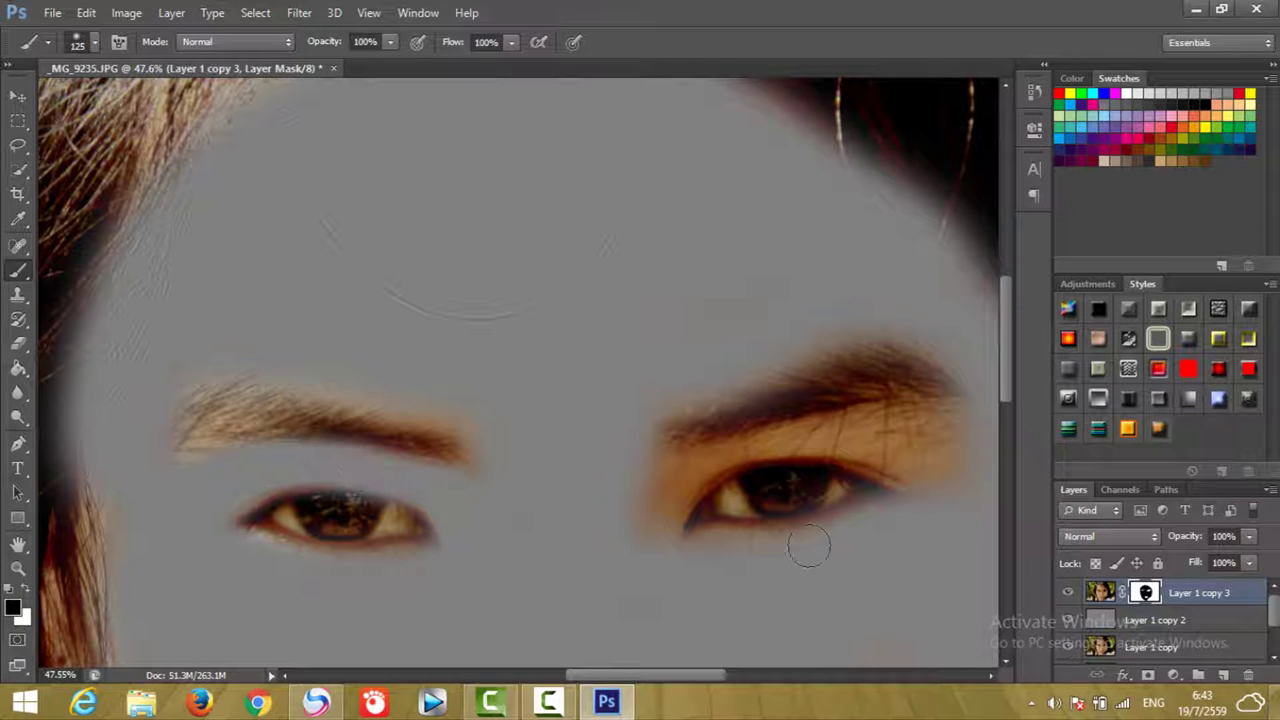
mouse_move(651, 500)
mouse_down()
mouse_move(695, 450)
mouse_move(840, 420)
mouse_move(950, 420)
mouse_move(860, 452)
mouse_move(855, 471)
mouse_move(894, 463)
mouse_move(737, 448)
mouse_move(615, 537)
mouse_up()
mouse_move(667, 490)
mouse_down()
mouse_move(657, 531)
mouse_move(714, 543)
mouse_move(830, 530)
mouse_up()
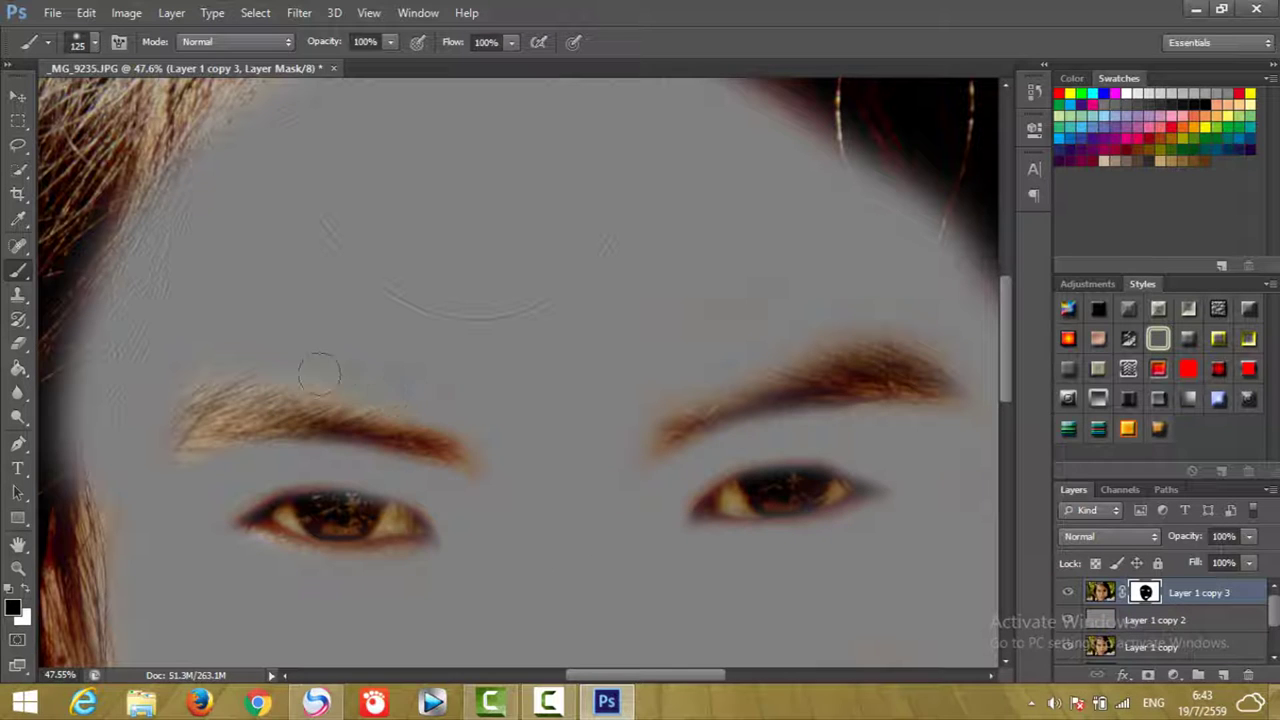
scroll(586, 308, down, 3)
scroll(586, 308, down, 4)
scroll(586, 308, down, 1)
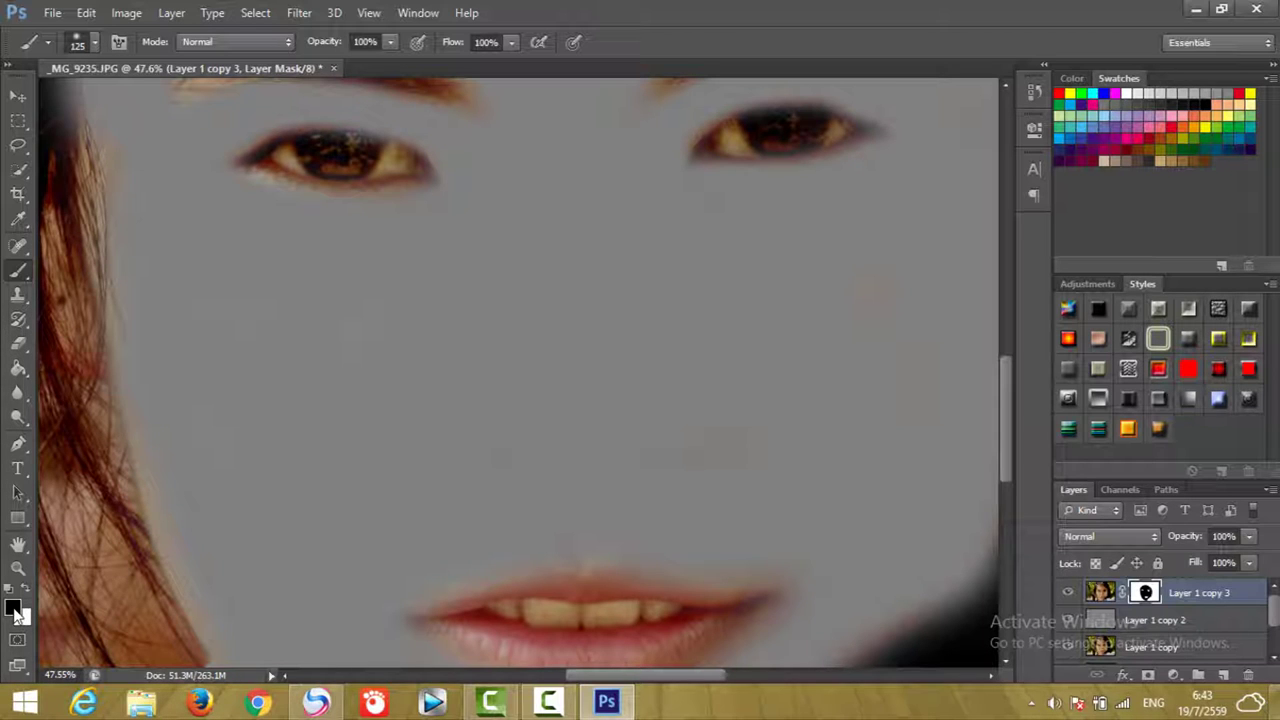
click(27, 588)
Paint white on the mask to bring back both eyes' corners and lids
key(bracketleft)
key(bracketleft)
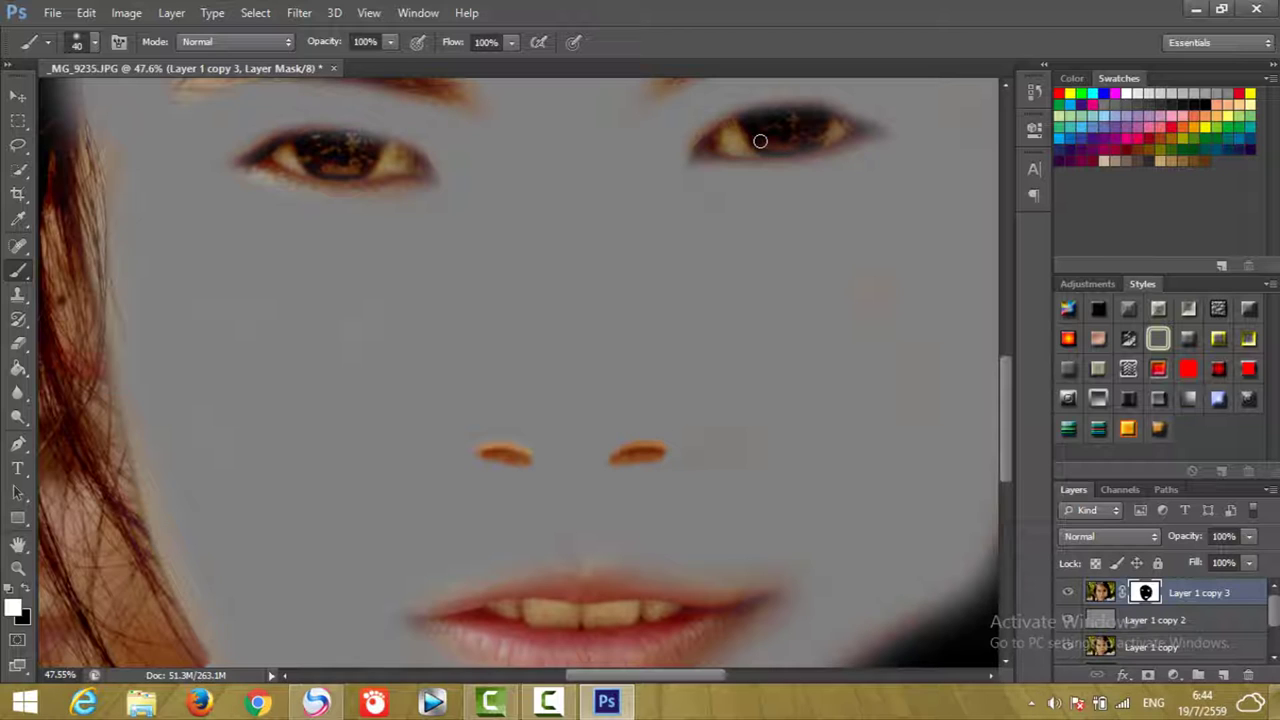
key(bracketright)
key(bracketright)
key(bracketright)
mouse_move(712, 145)
mouse_down()
mouse_move(714, 132)
mouse_move(780, 117)
mouse_move(857, 128)
mouse_move(760, 154)
mouse_move(709, 145)
mouse_move(866, 126)
mouse_move(766, 123)
mouse_move(698, 154)
mouse_move(789, 129)
mouse_move(883, 129)
mouse_move(777, 114)
mouse_move(700, 137)
mouse_move(829, 108)
mouse_move(868, 122)
mouse_up()
mouse_move(346, 164)
mouse_down()
mouse_move(420, 171)
mouse_move(332, 133)
mouse_move(251, 149)
mouse_move(270, 172)
mouse_move(423, 171)
mouse_move(366, 137)
mouse_move(298, 151)
mouse_up()
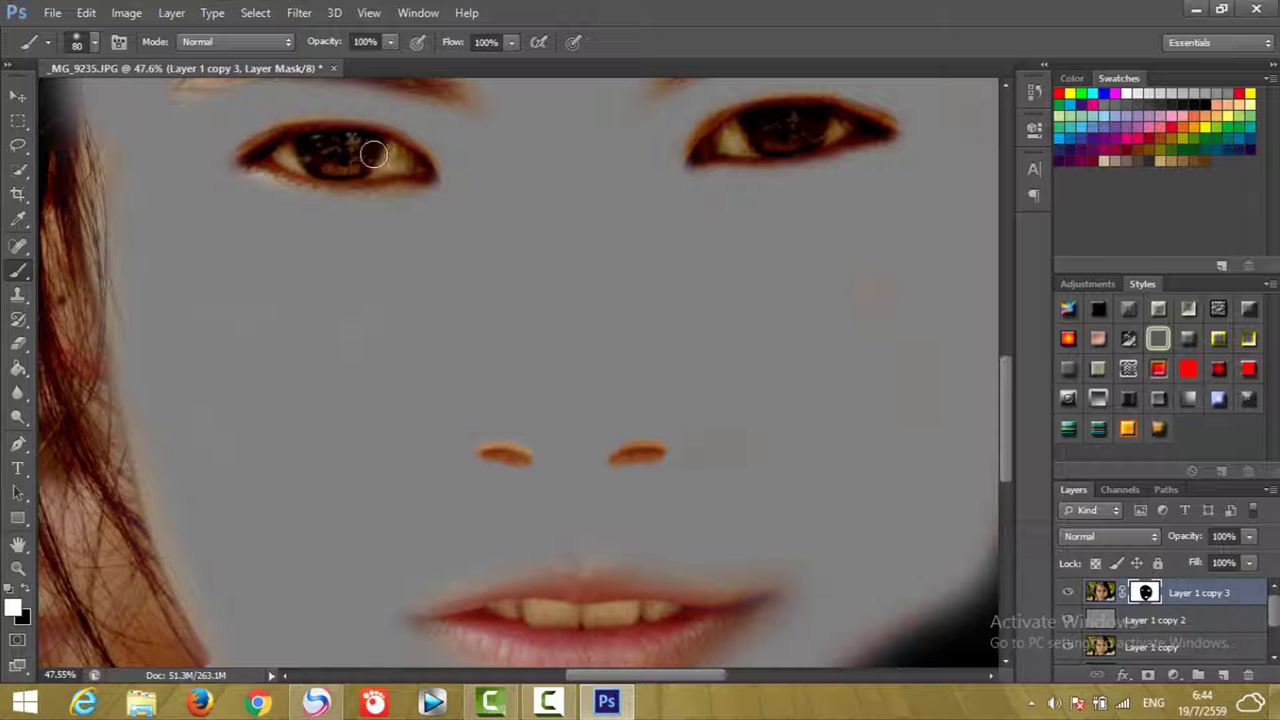
Reveal the lips in natural colour, crisping their edges and both mouth corners
scroll(573, 208, down, 3)
scroll(573, 208, down, 3)
scroll(573, 208, down, 1)
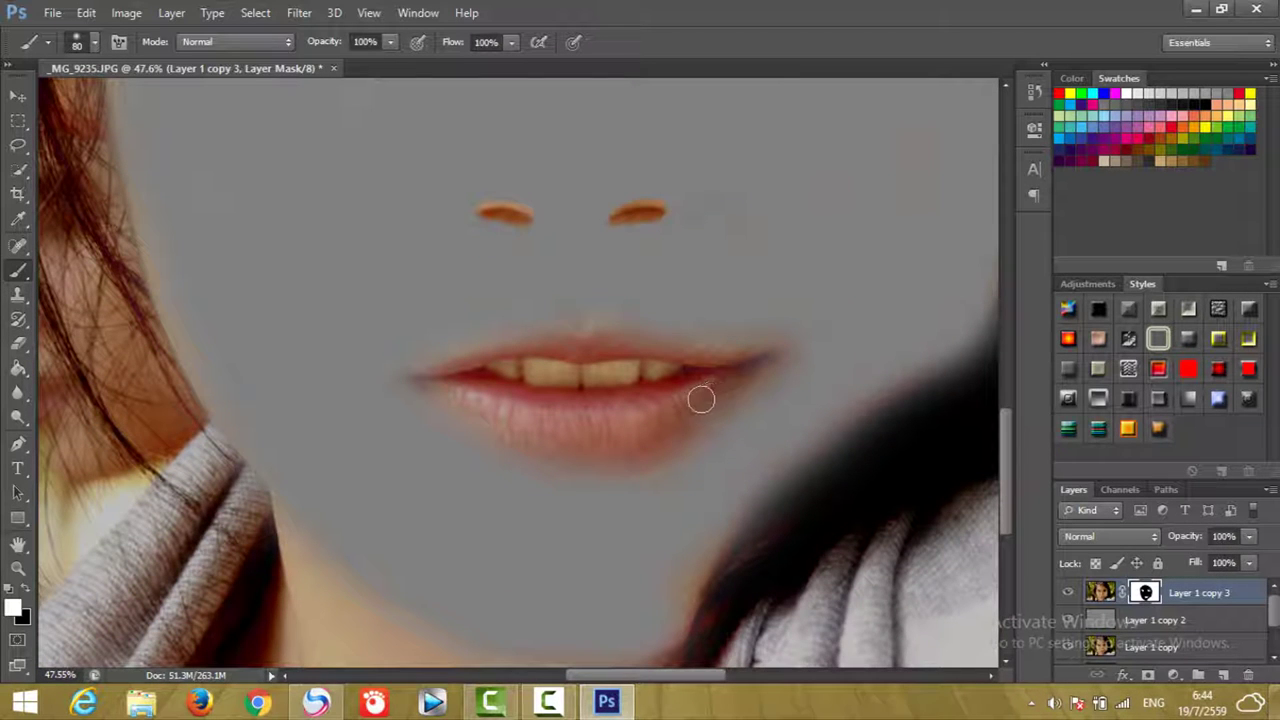
mouse_move(754, 369)
mouse_down()
mouse_move(642, 443)
mouse_move(517, 432)
mouse_up()
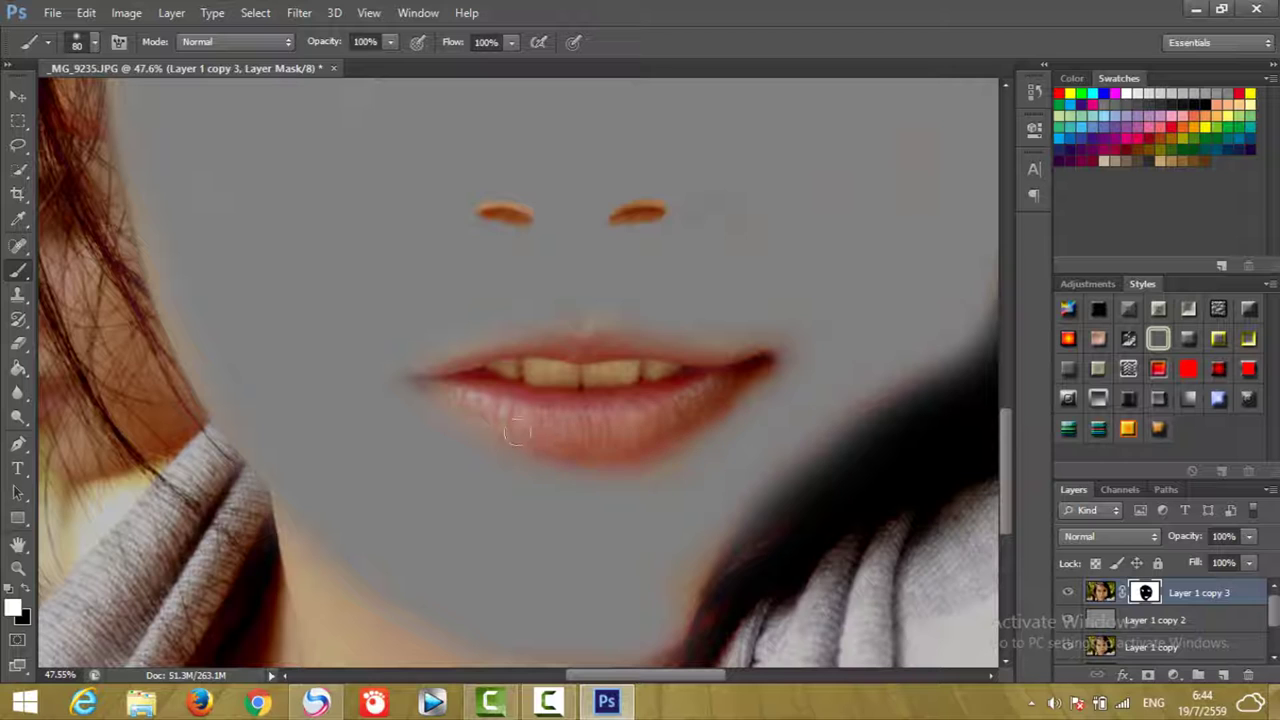
drag(448, 405, 425, 387)
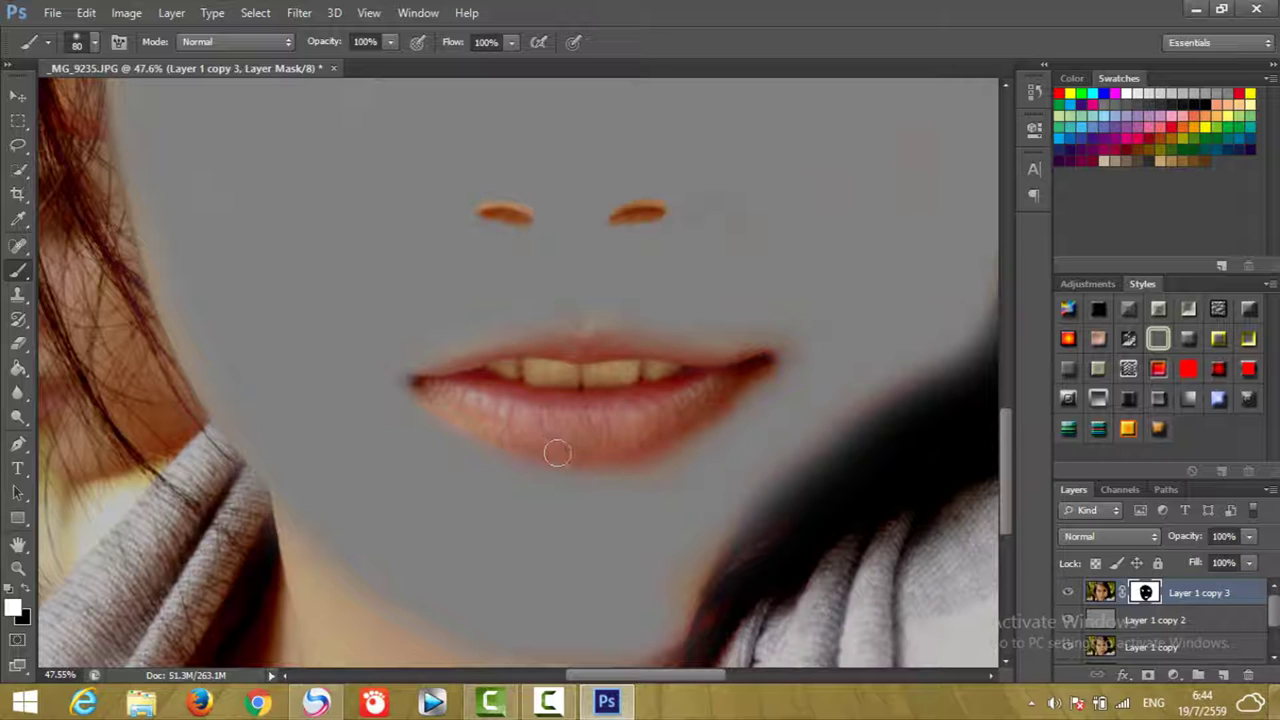
mouse_move(714, 377)
mouse_down()
mouse_move(743, 357)
mouse_move(608, 343)
mouse_move(417, 380)
mouse_move(523, 358)
mouse_up()
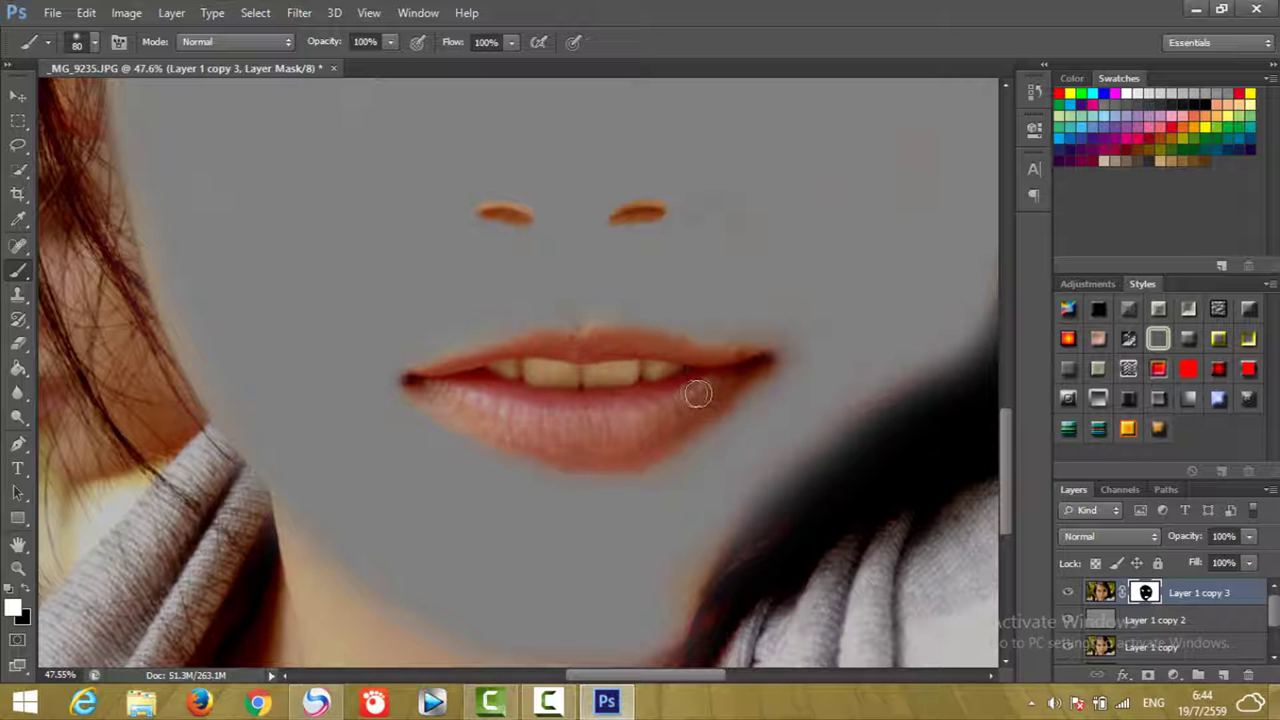
Switch back to black and extend the grey skin coverage down the neck
scroll(697, 313, down, 5)
scroll(690, 315, down, 3)
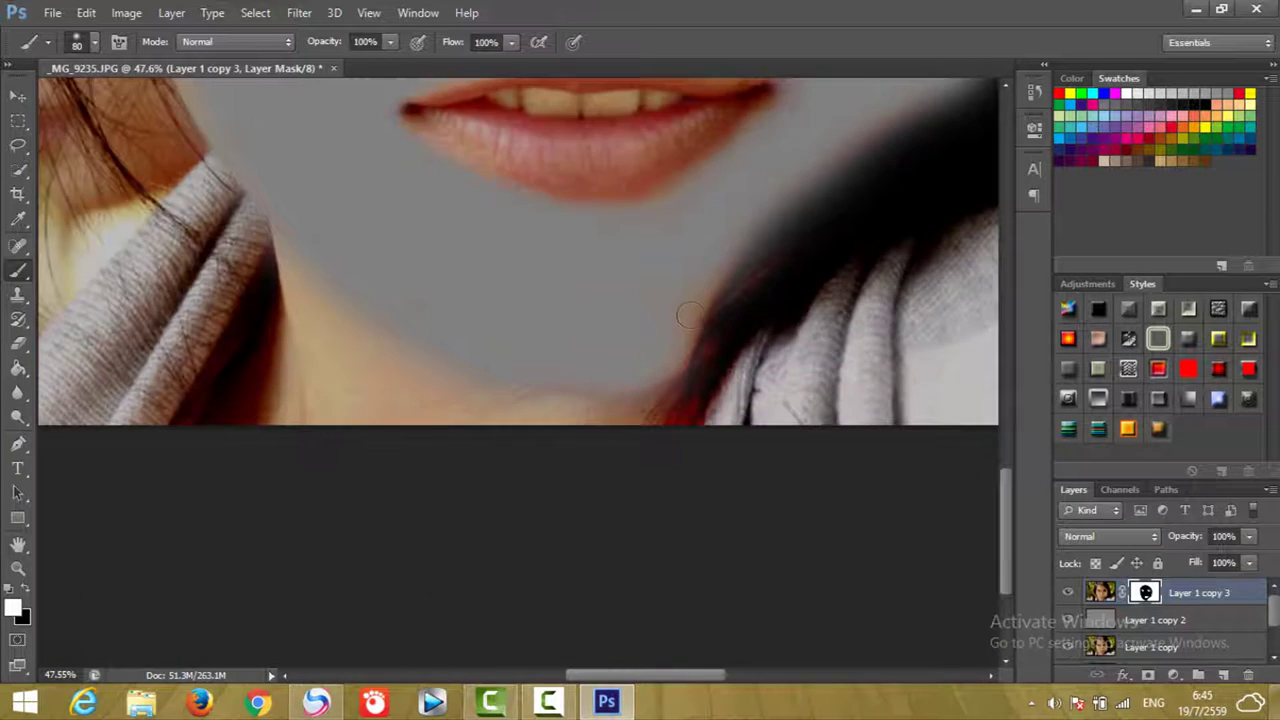
scroll(640, 318, down, 2)
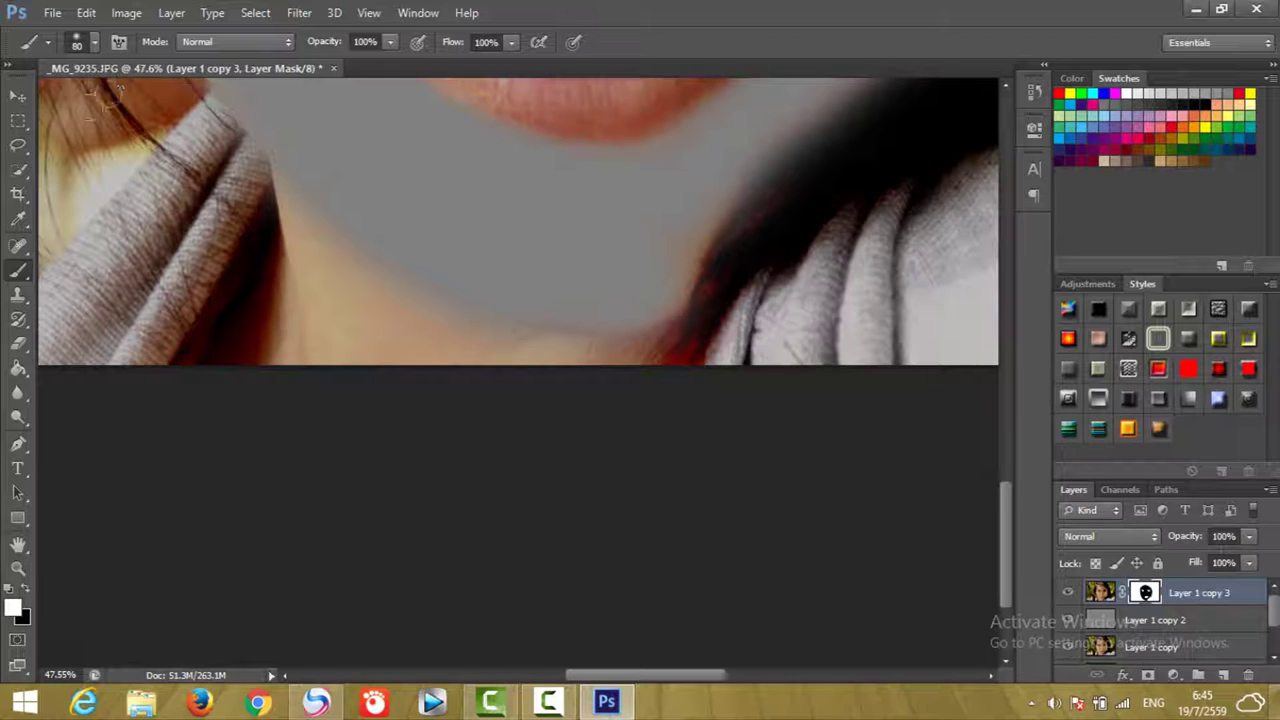
click(26, 591)
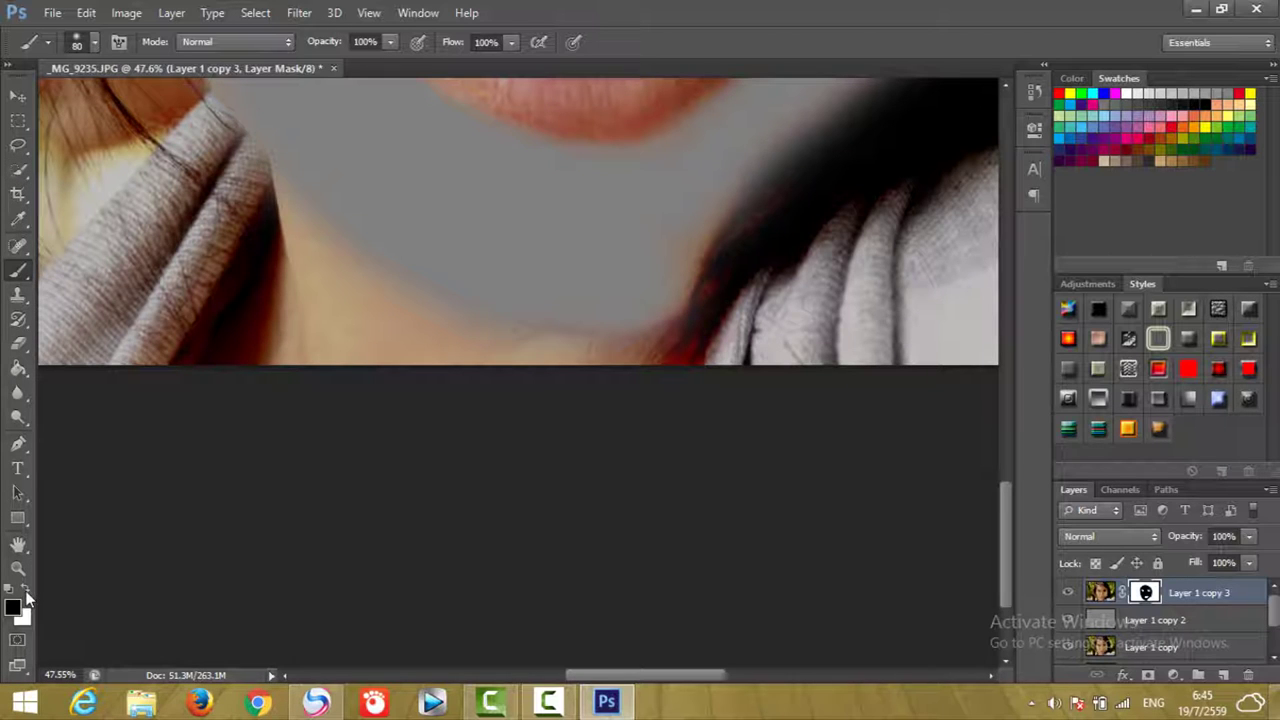
drag(290, 193, 314, 357)
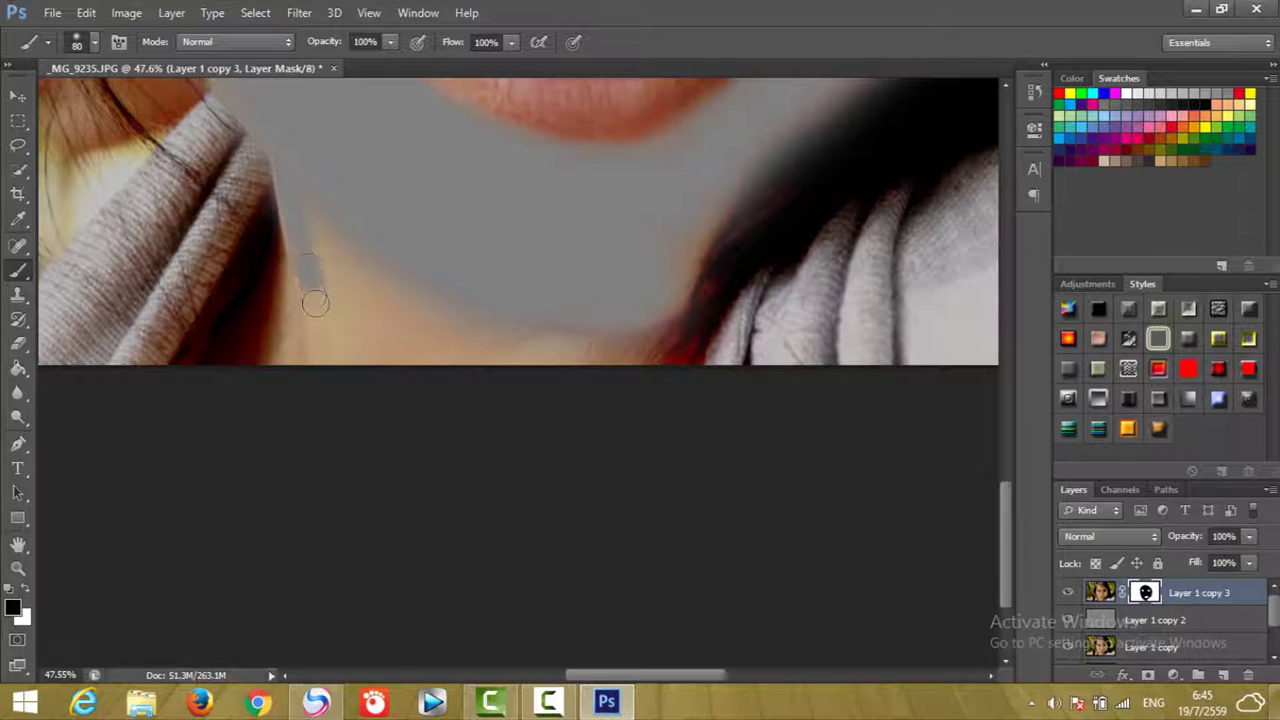
mouse_move(310, 225)
mouse_down()
mouse_move(345, 357)
mouse_move(650, 358)
mouse_move(357, 331)
mouse_move(331, 249)
mouse_move(343, 241)
mouse_up()
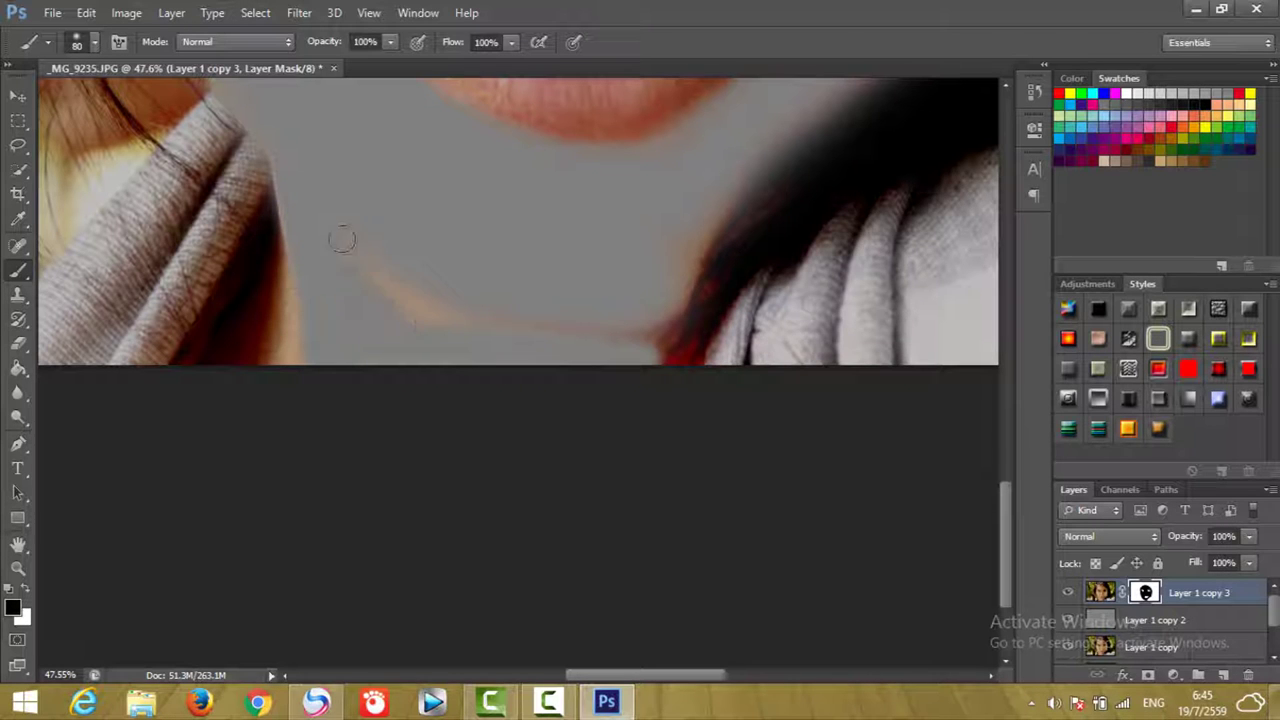
Cover the hair edges around the right side of the face, then zoom out to 26.8%
mouse_move(690, 243)
mouse_down()
mouse_move(690, 300)
mouse_move(715, 235)
mouse_move(645, 348)
mouse_up()
mouse_move(727, 176)
mouse_down()
mouse_move(765, 130)
mouse_move(676, 270)
mouse_up()
mouse_move(759, 188)
mouse_down()
mouse_move(809, 113)
mouse_move(846, 90)
mouse_up()
drag(1005, 565, 1026, 458)
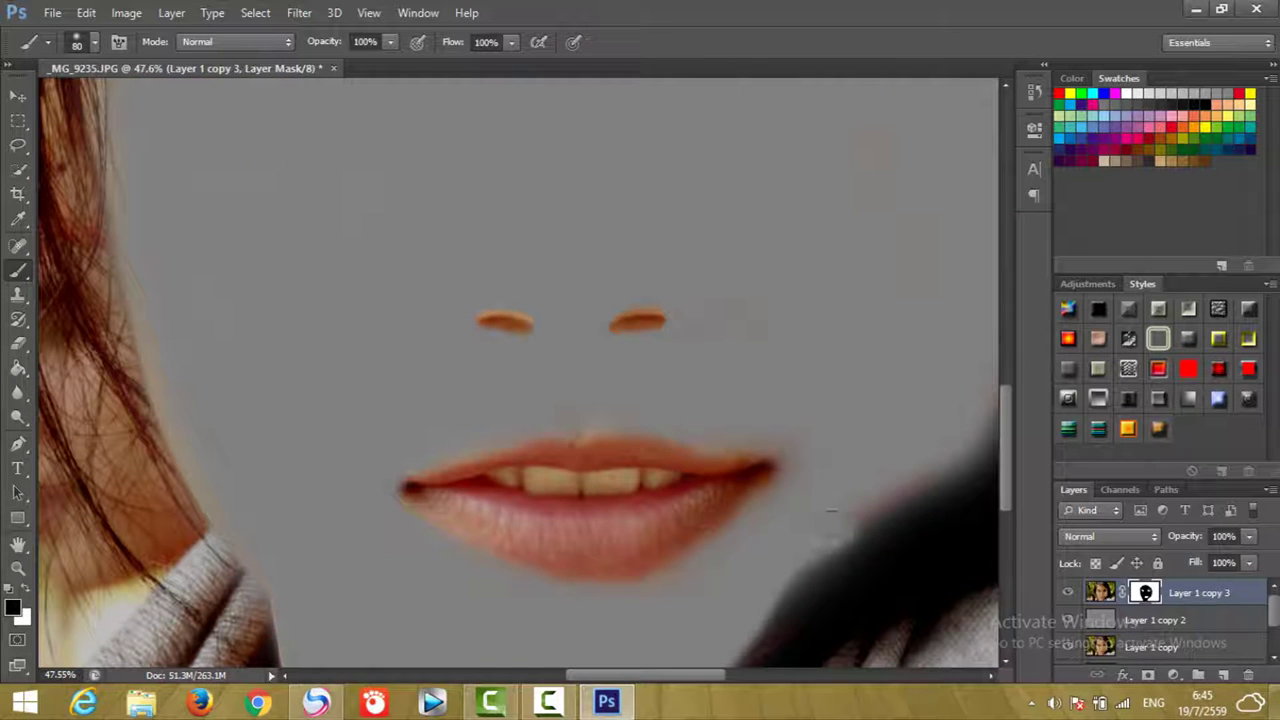
drag(851, 515, 923, 465)
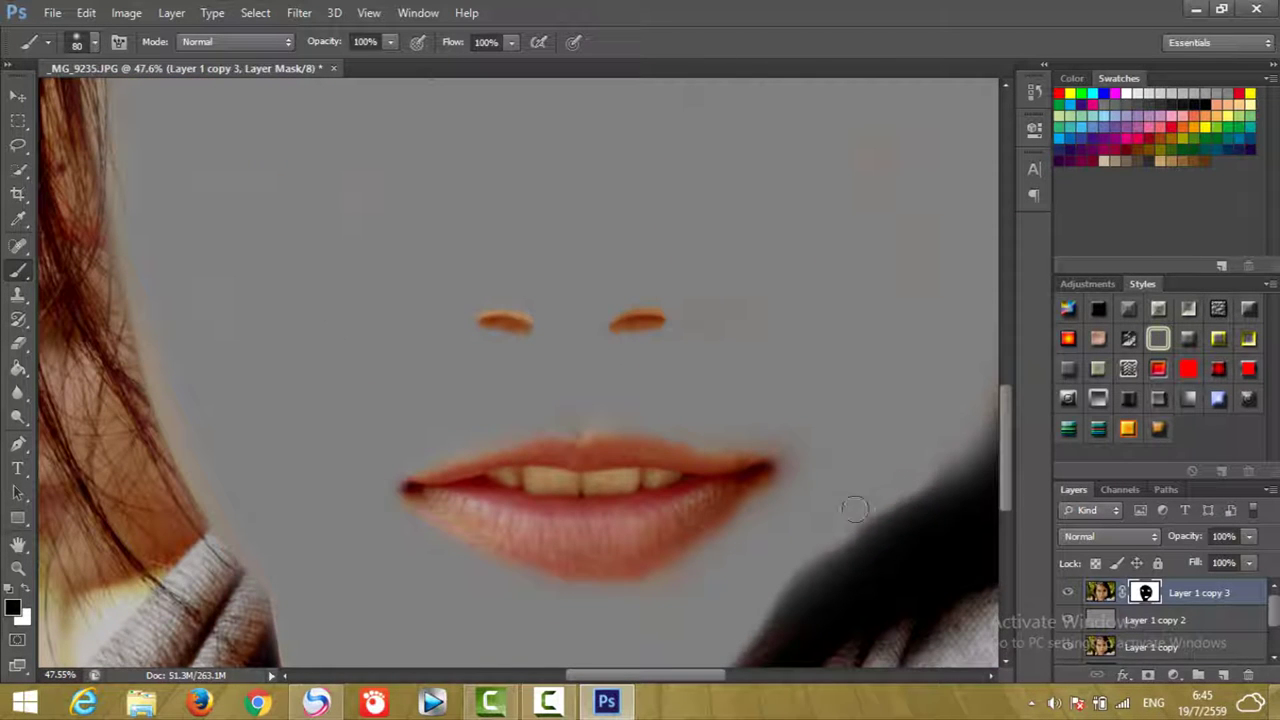
scroll(260, 360, up, 5)
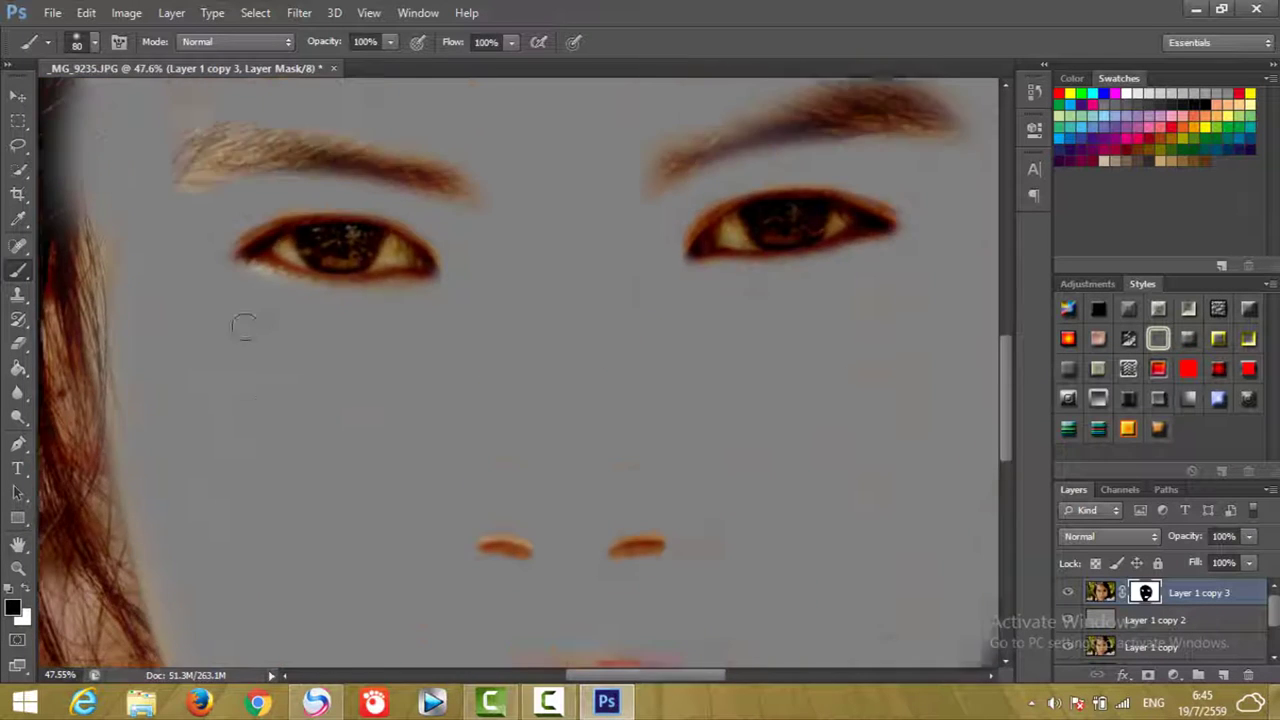
scroll(200, 340, up, 5)
scroll(176, 340, down, 3)
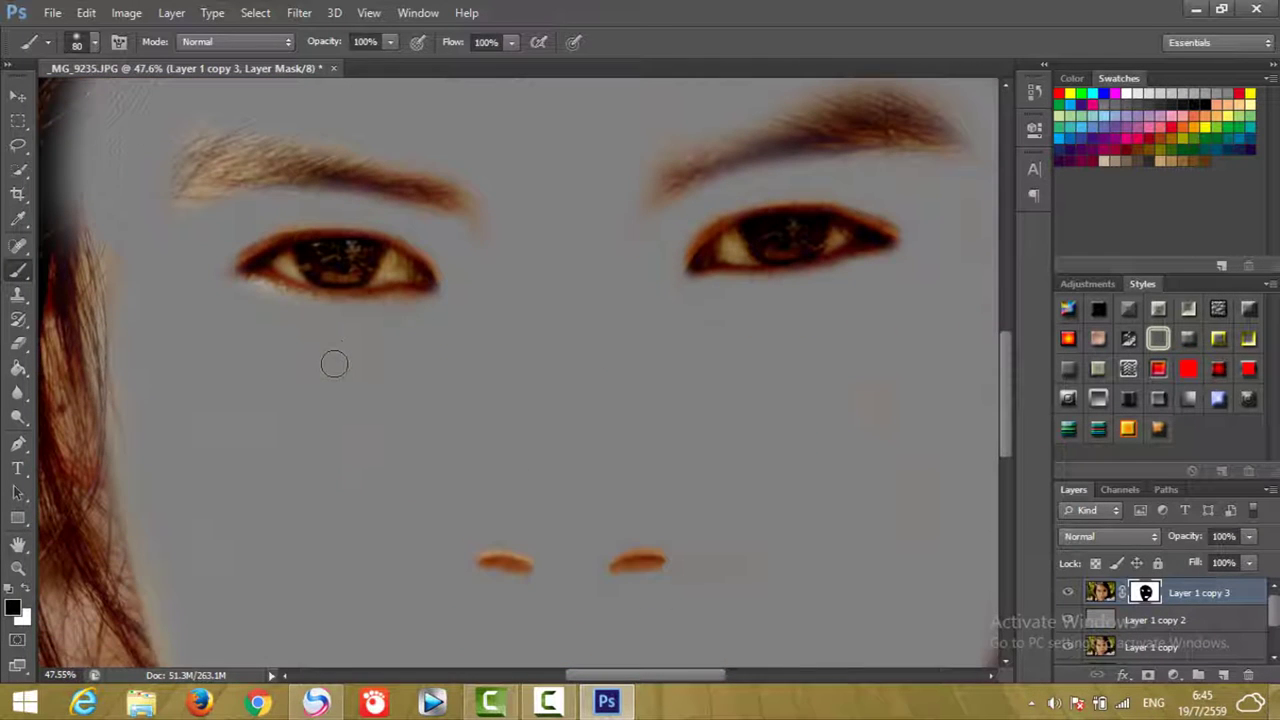
scroll(360, 300, down, 2)
scroll(329, 271, down, 2)
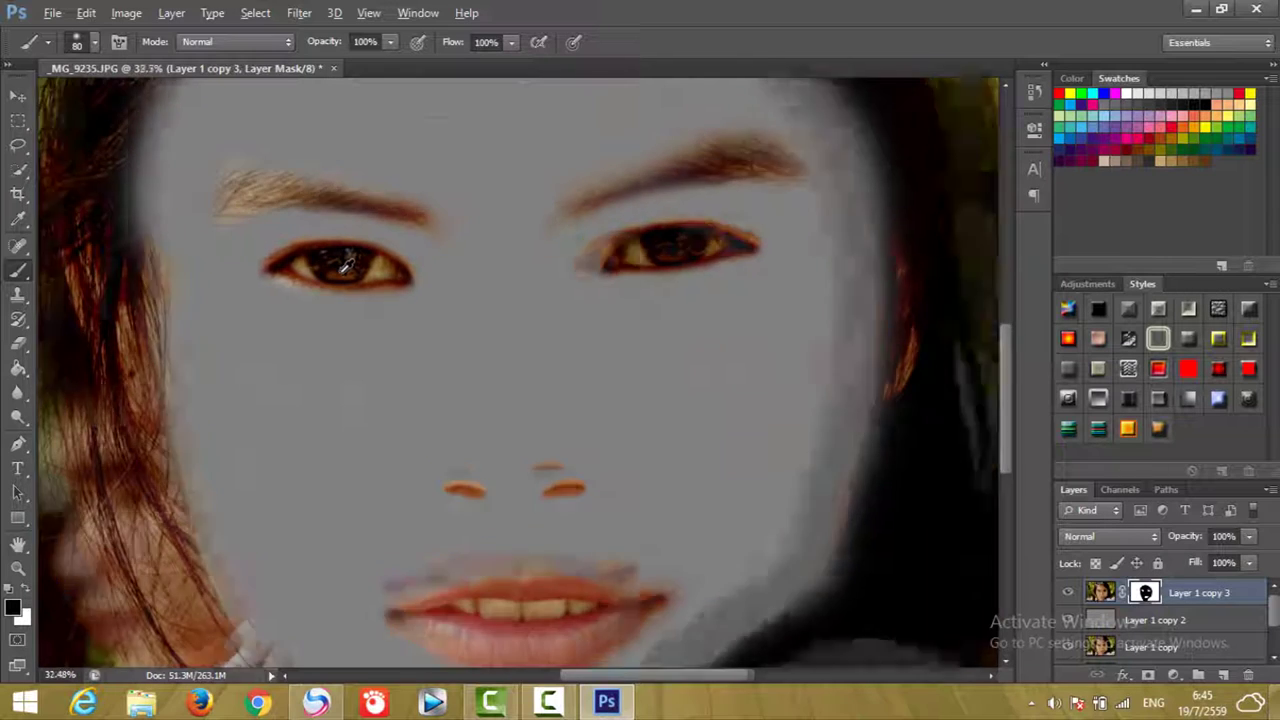
scroll(329, 271, down, 2)
scroll(329, 271, down, 1)
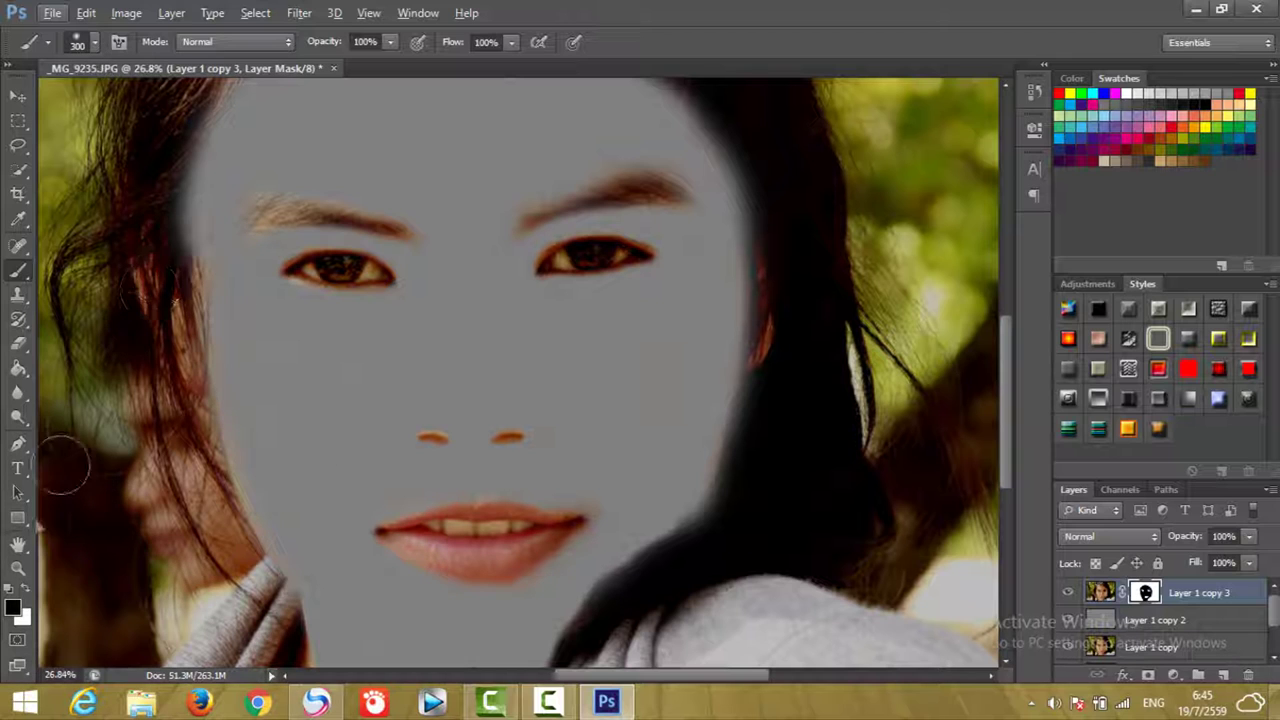
With a white 300 px brush, restore the dark hair along both sides of the face
key(x)
key(bracketright)
key(bracketright)
drag(143, 265, 240, 85)
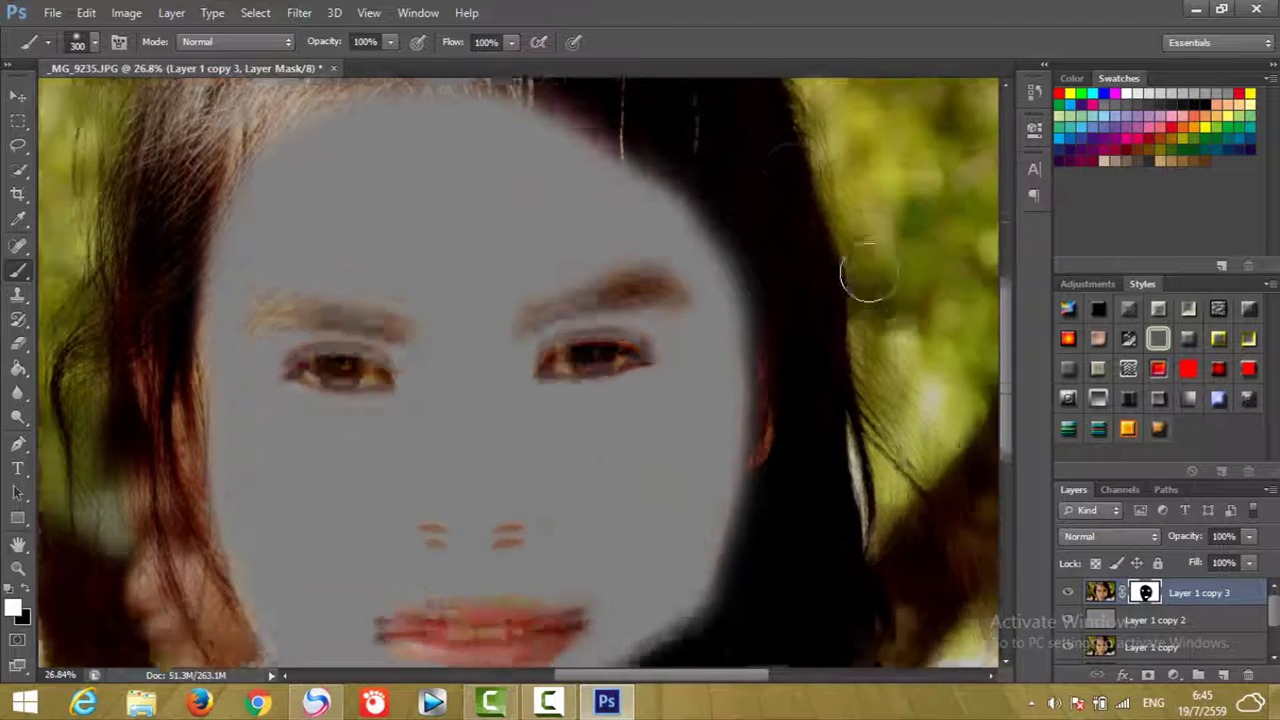
mouse_move(683, 216)
mouse_down()
mouse_move(731, 283)
mouse_move(789, 429)
mouse_move(759, 312)
mouse_move(780, 349)
mouse_move(791, 457)
mouse_move(759, 618)
mouse_move(749, 563)
mouse_move(766, 523)
mouse_move(771, 360)
mouse_move(669, 486)
mouse_move(723, 434)
mouse_move(586, 540)
mouse_move(697, 460)
mouse_move(716, 487)
mouse_up()
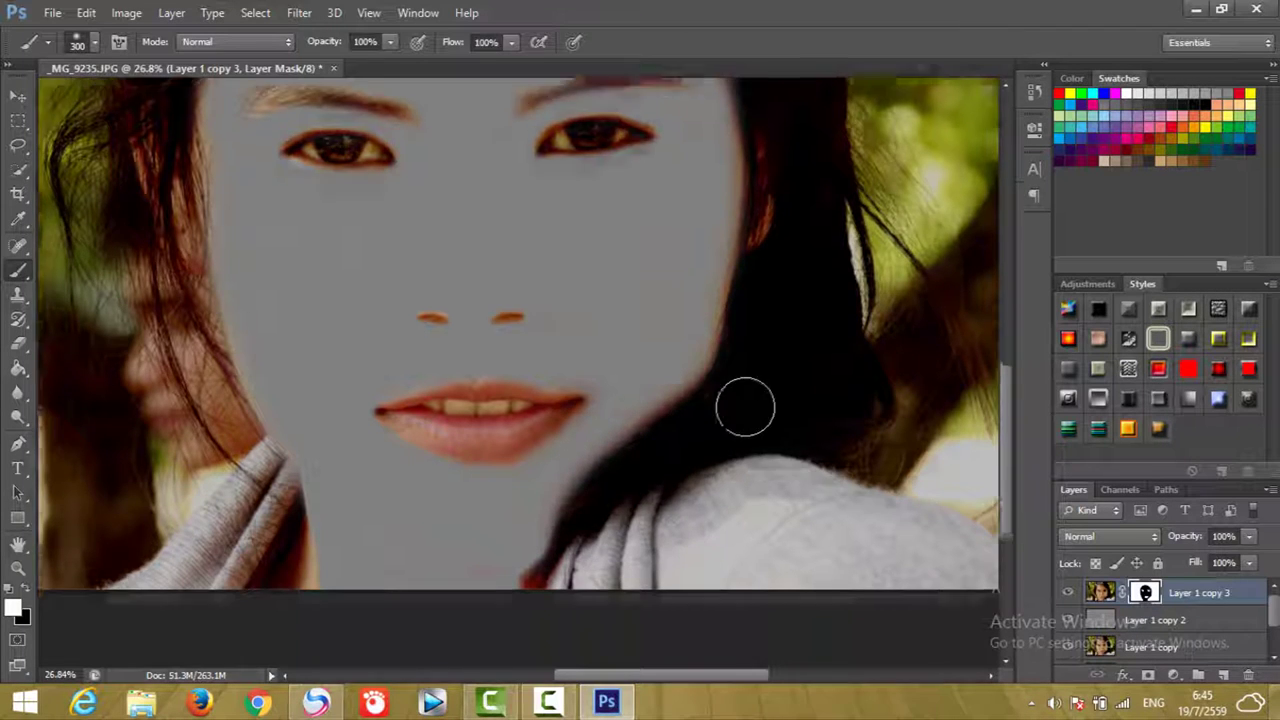
Alt-click Layer 1 copy 3's mask thumbnail to display the mask alone
scroll(743, 406, down, 5)
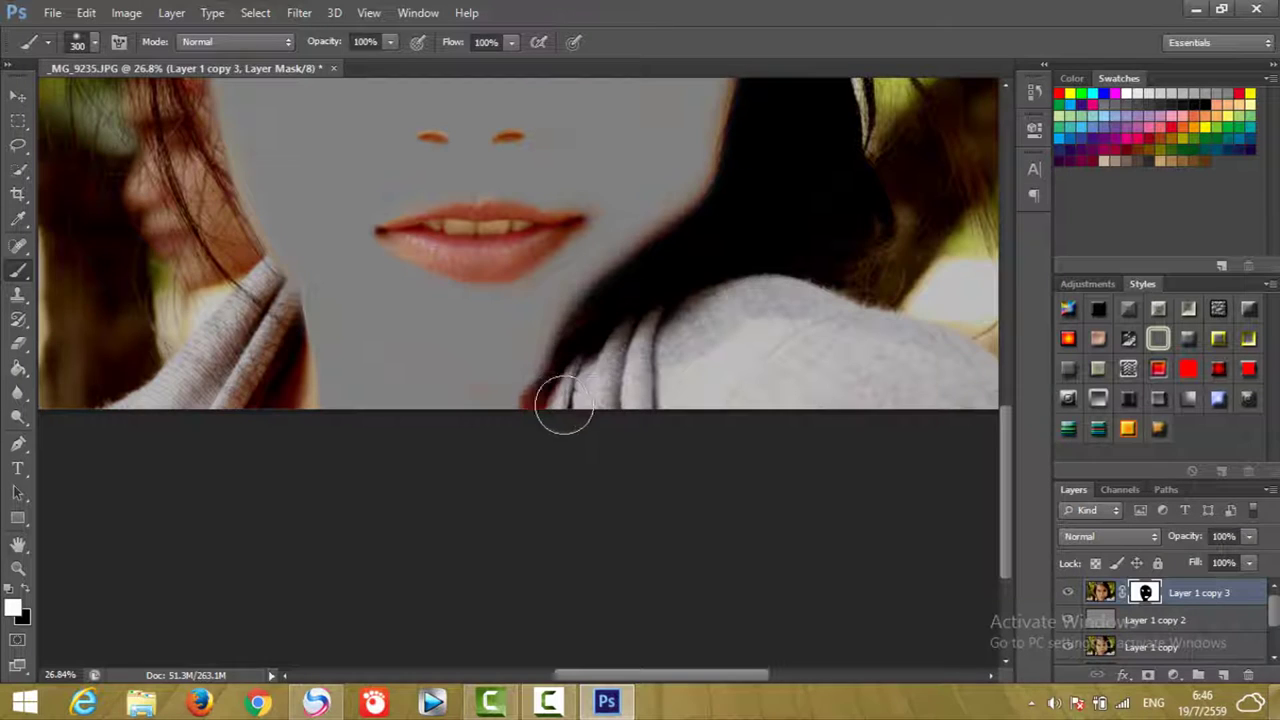
scroll(795, 310, up, 3)
scroll(813, 275, up, 5)
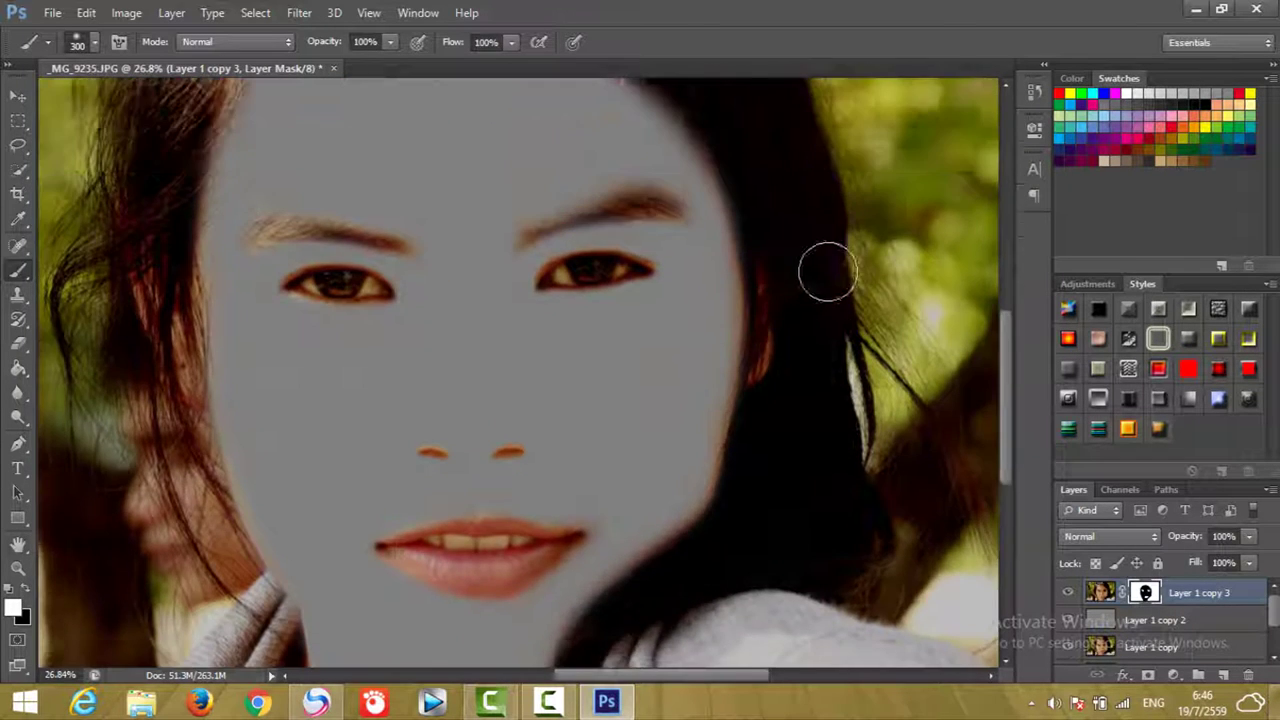
scroll(823, 269, up, 3)
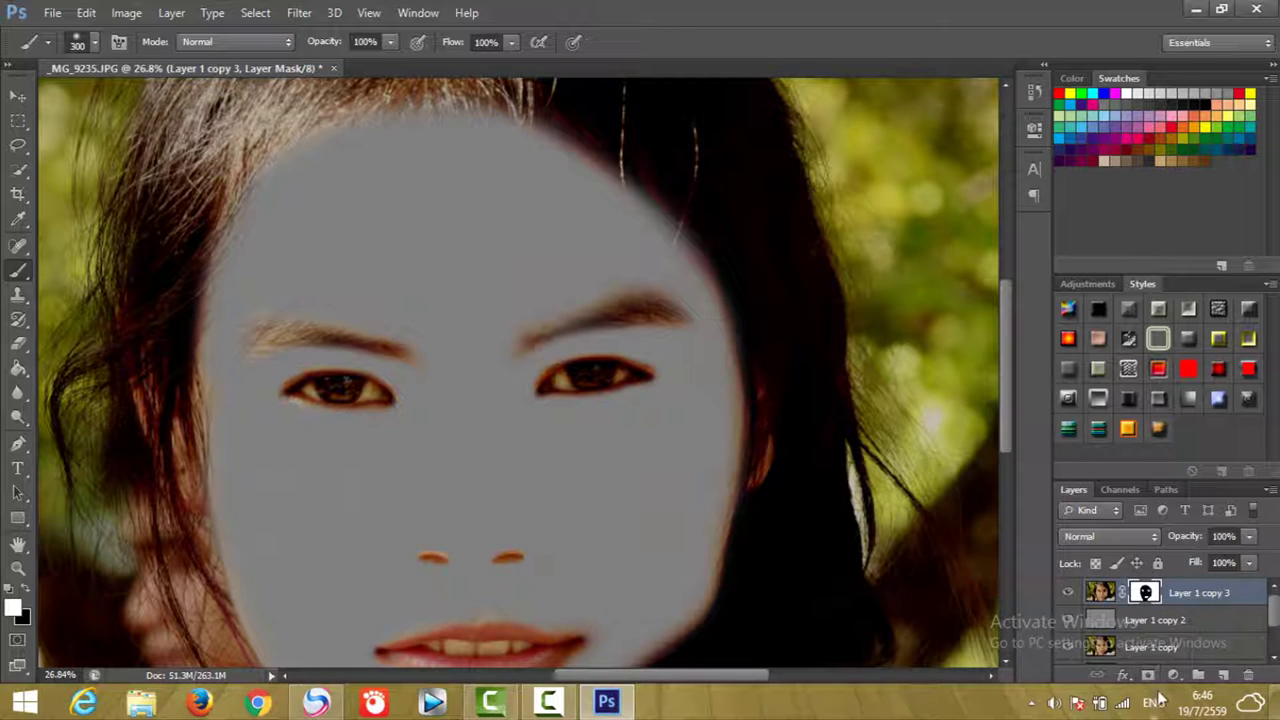
key(alt)
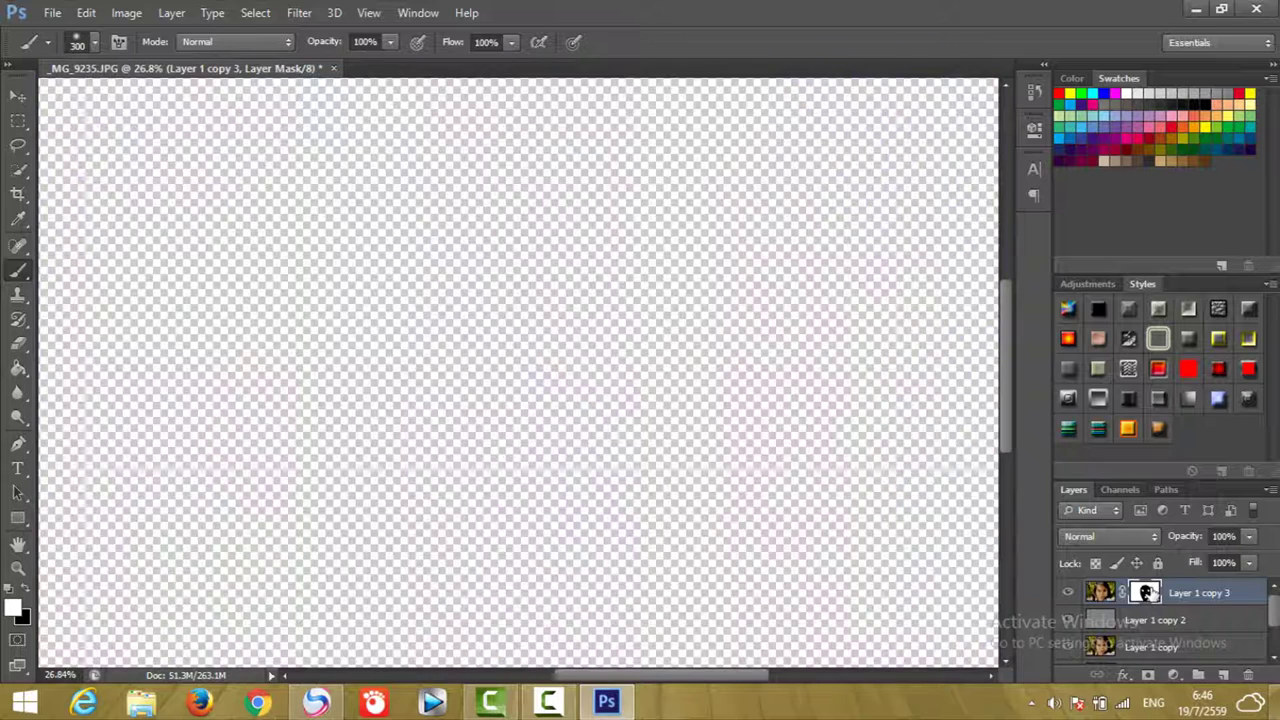
alt+click(1145, 594)
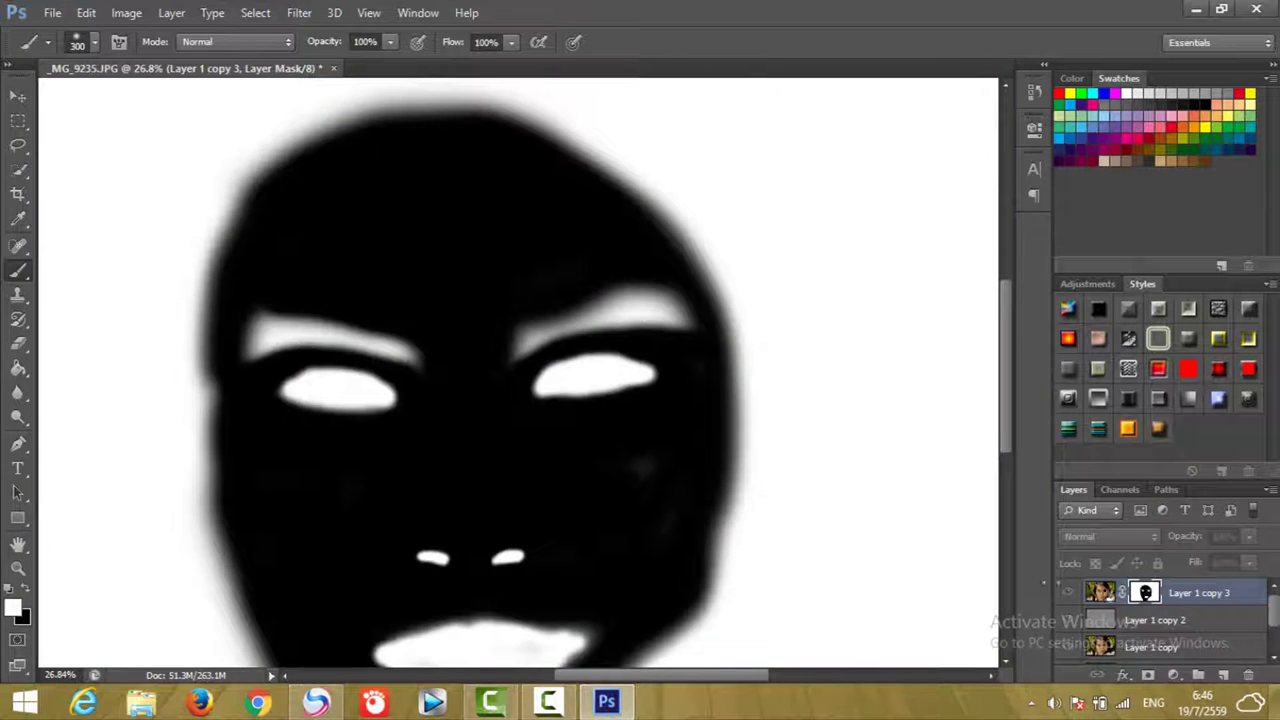
Paint black over light patches on the displayed mask, including stray marks on the neck
scroll(600, 472, down, 3)
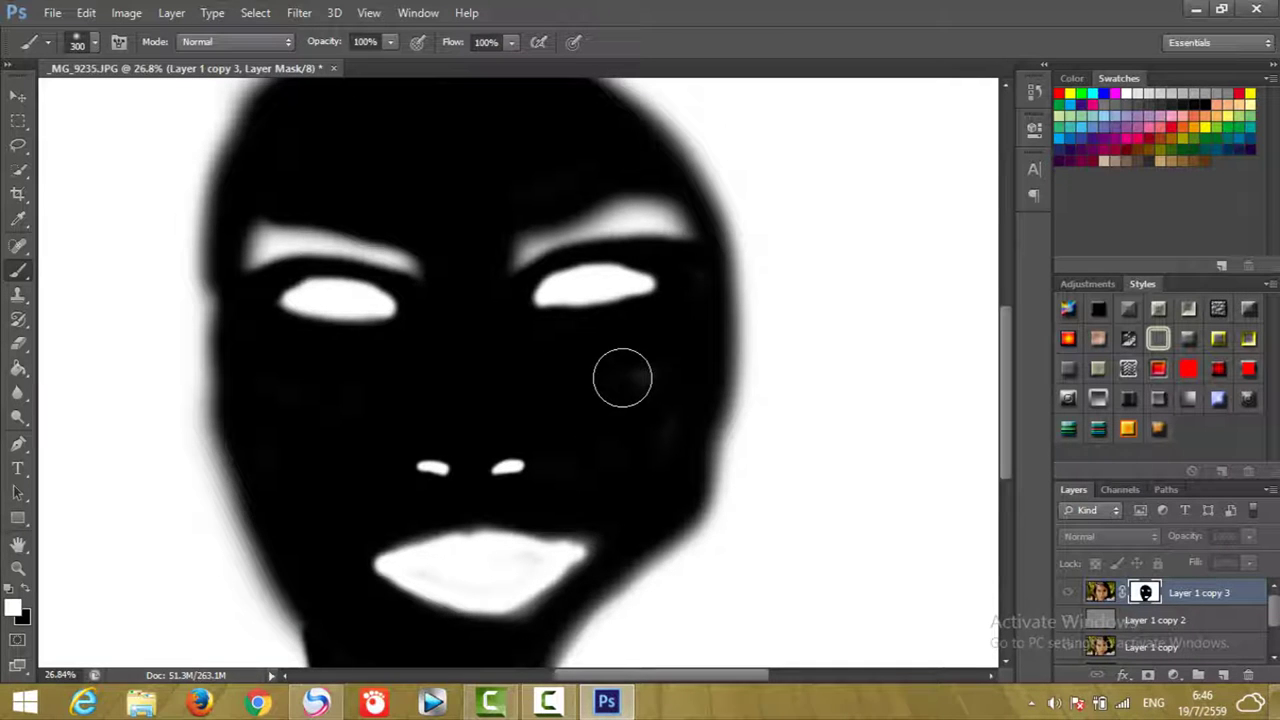
click(26, 589)
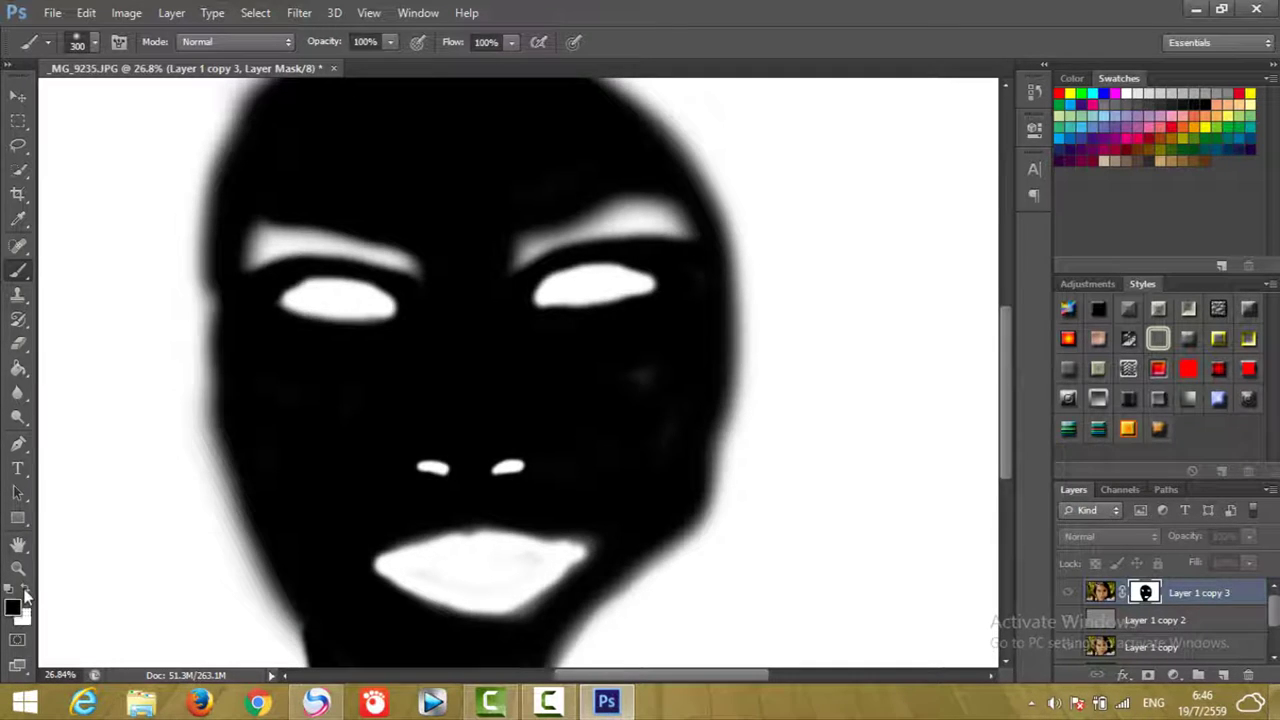
mouse_move(263, 486)
mouse_down()
mouse_move(309, 470)
mouse_move(636, 473)
mouse_move(692, 287)
mouse_up()
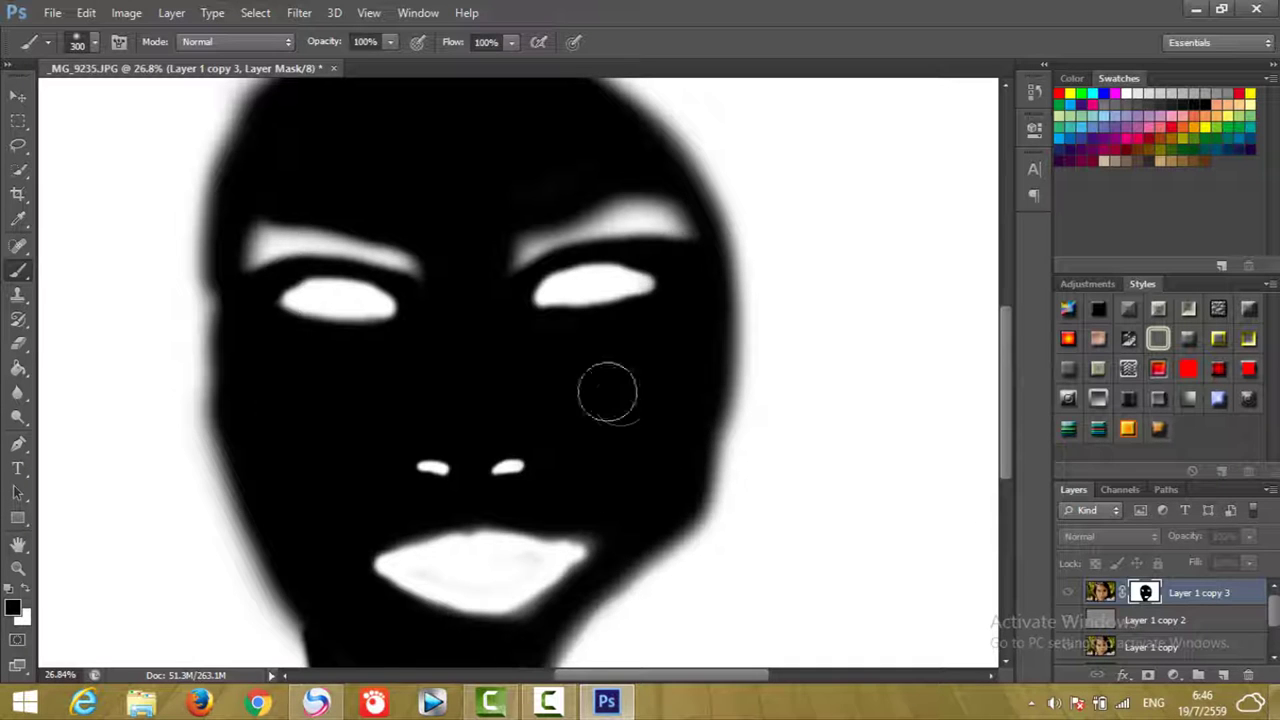
scroll(449, 389, up, 2)
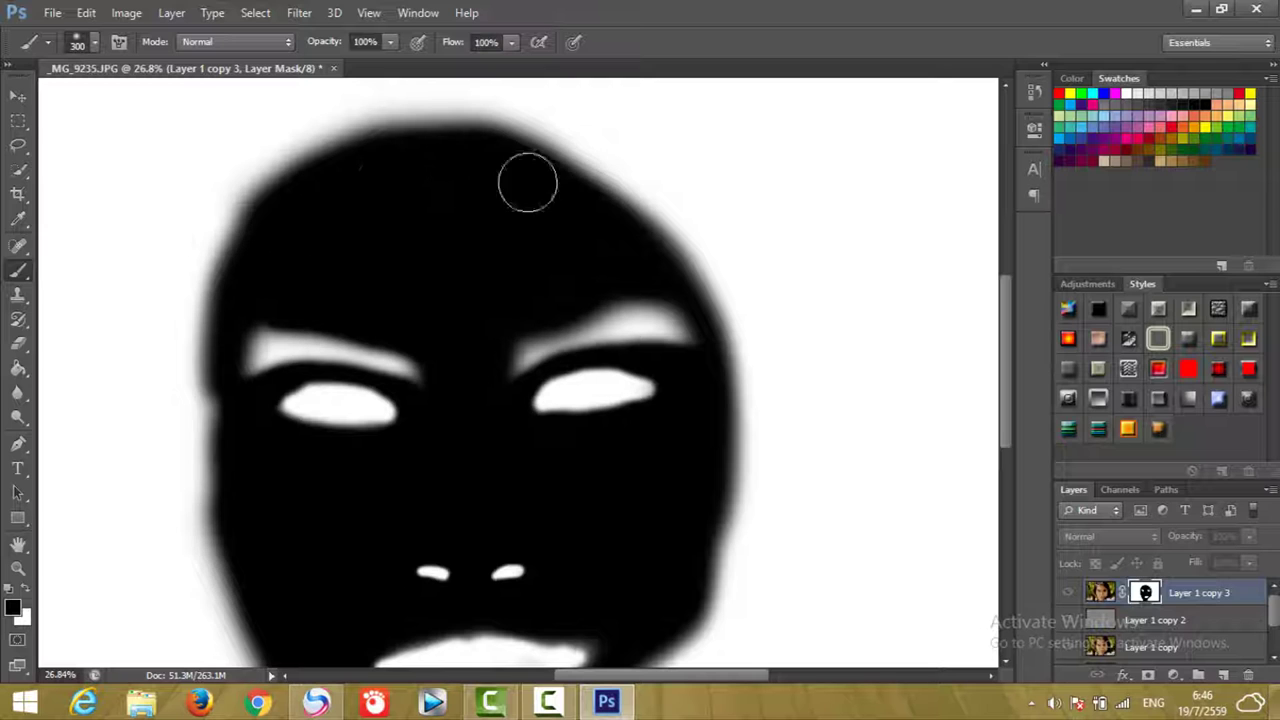
scroll(471, 280, down, 2)
scroll(480, 291, down, 4)
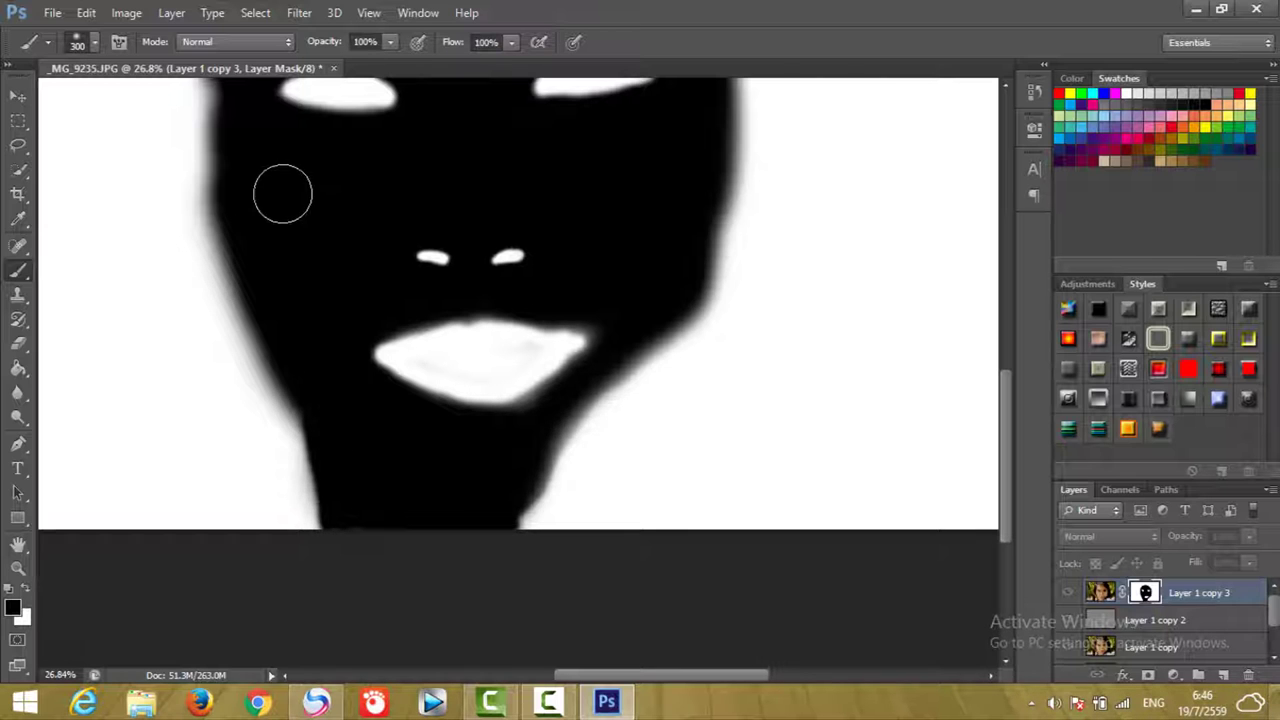
scroll(557, 294, down, 1)
scroll(543, 323, up, 2)
scroll(640, 309, up, 3)
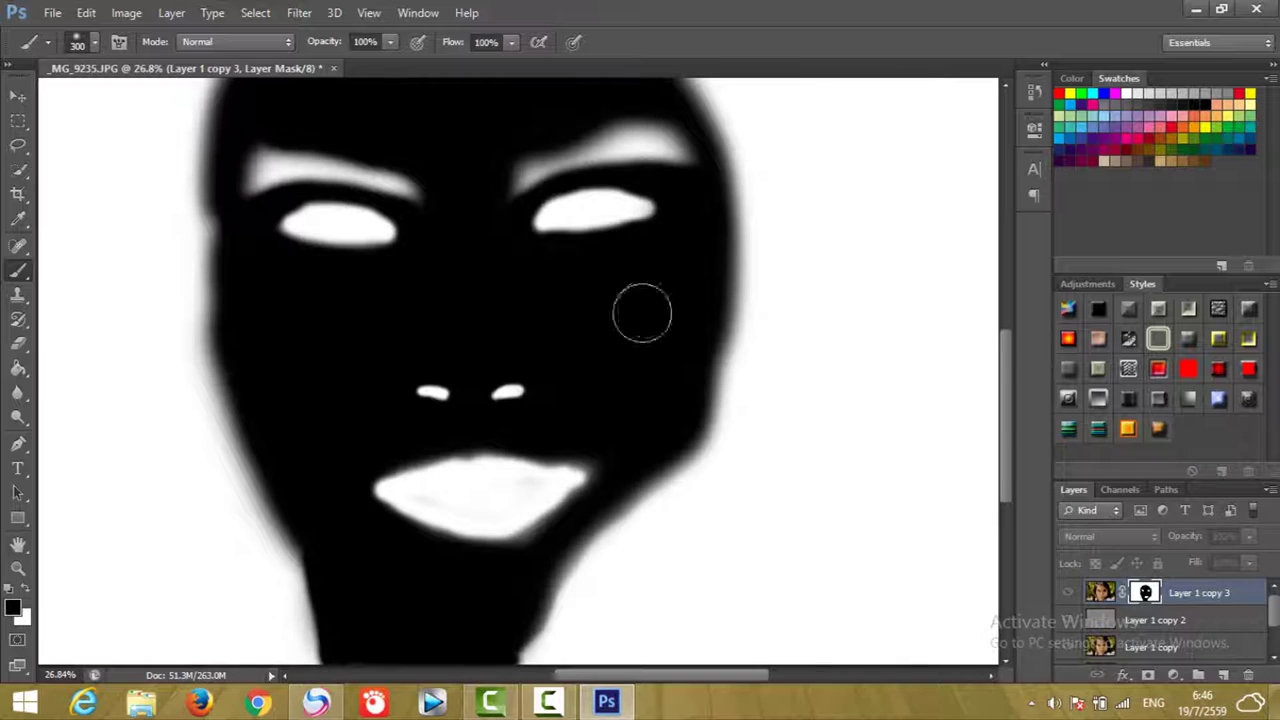
scroll(571, 400, up, 3)
scroll(614, 391, up, 1)
scroll(540, 420, up, 1)
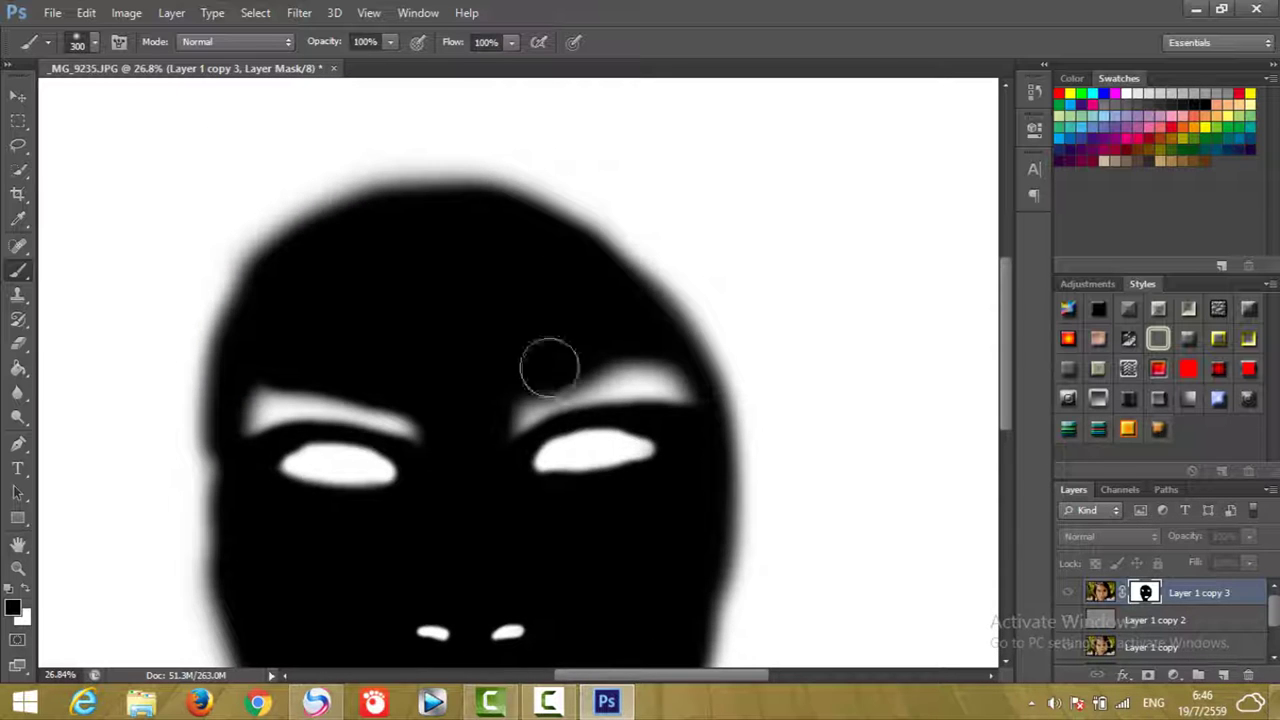
scroll(825, 410, down, 4)
scroll(910, 460, down, 2)
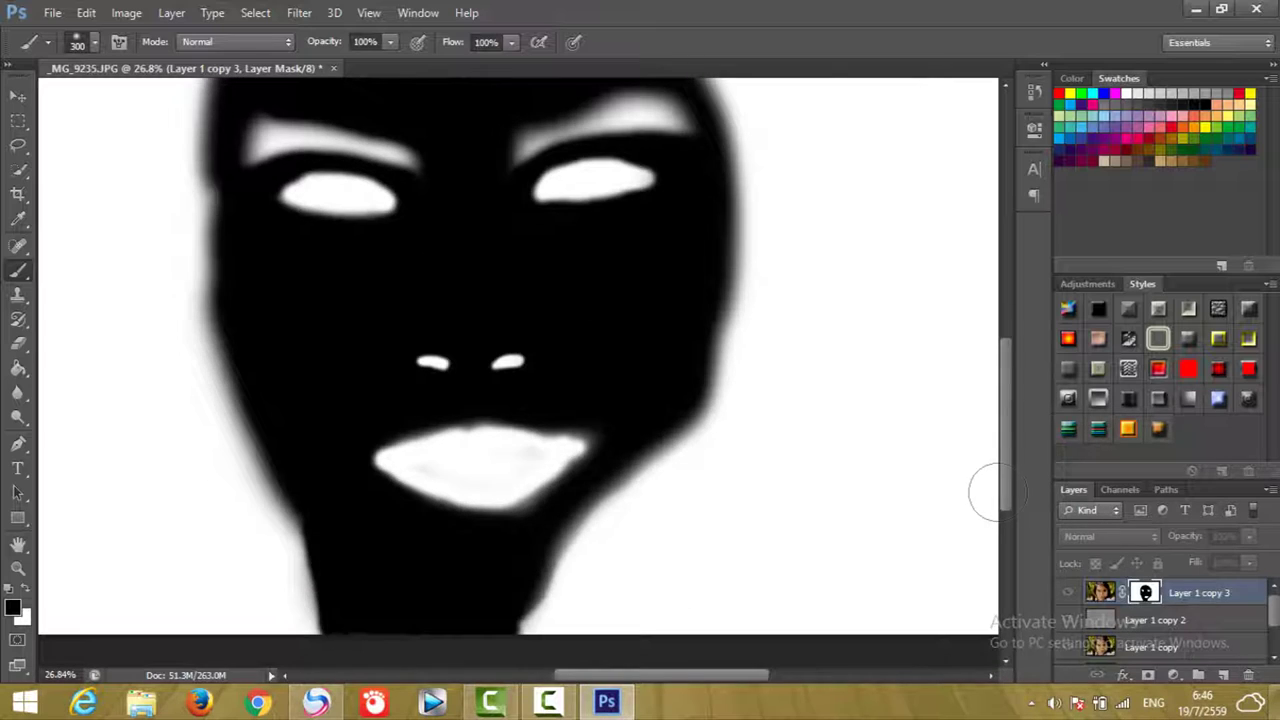
Leave the mask view and show the Layer 1 copy 3 composite portrait with grey skin
click(1100, 593)
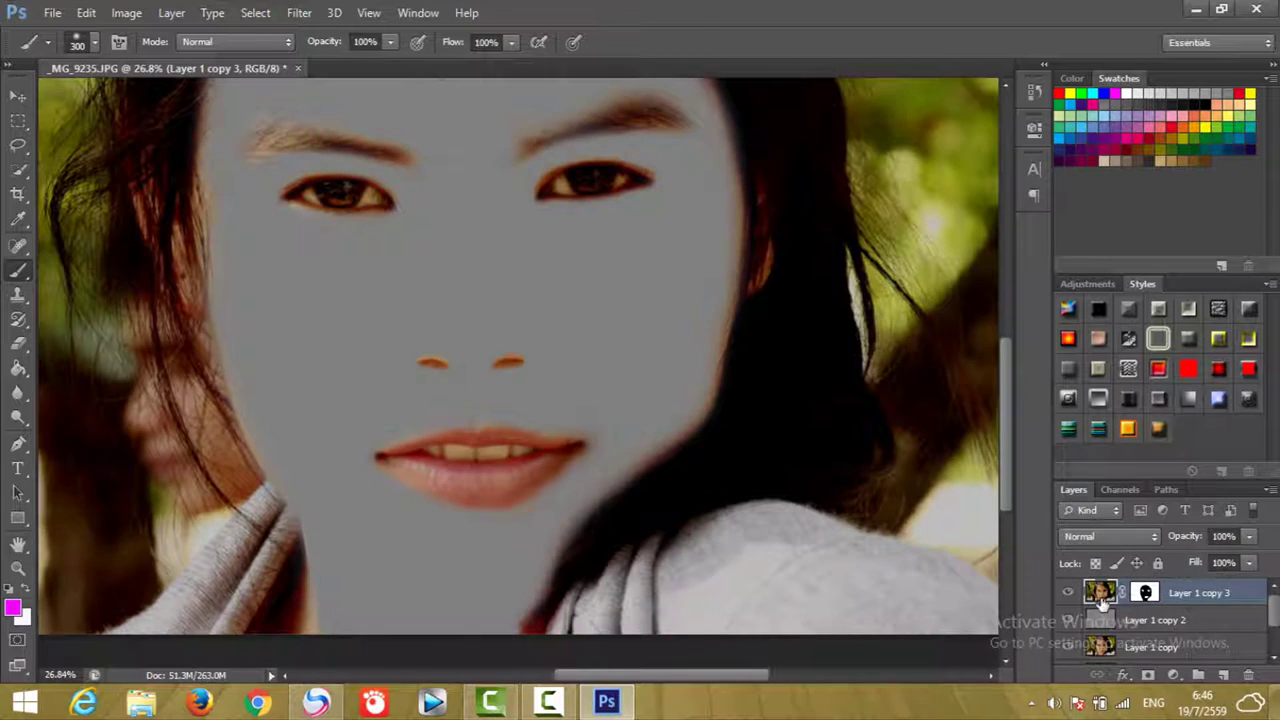
scroll(865, 458, up, 1)
scroll(862, 458, up, 3)
scroll(860, 460, down, 2)
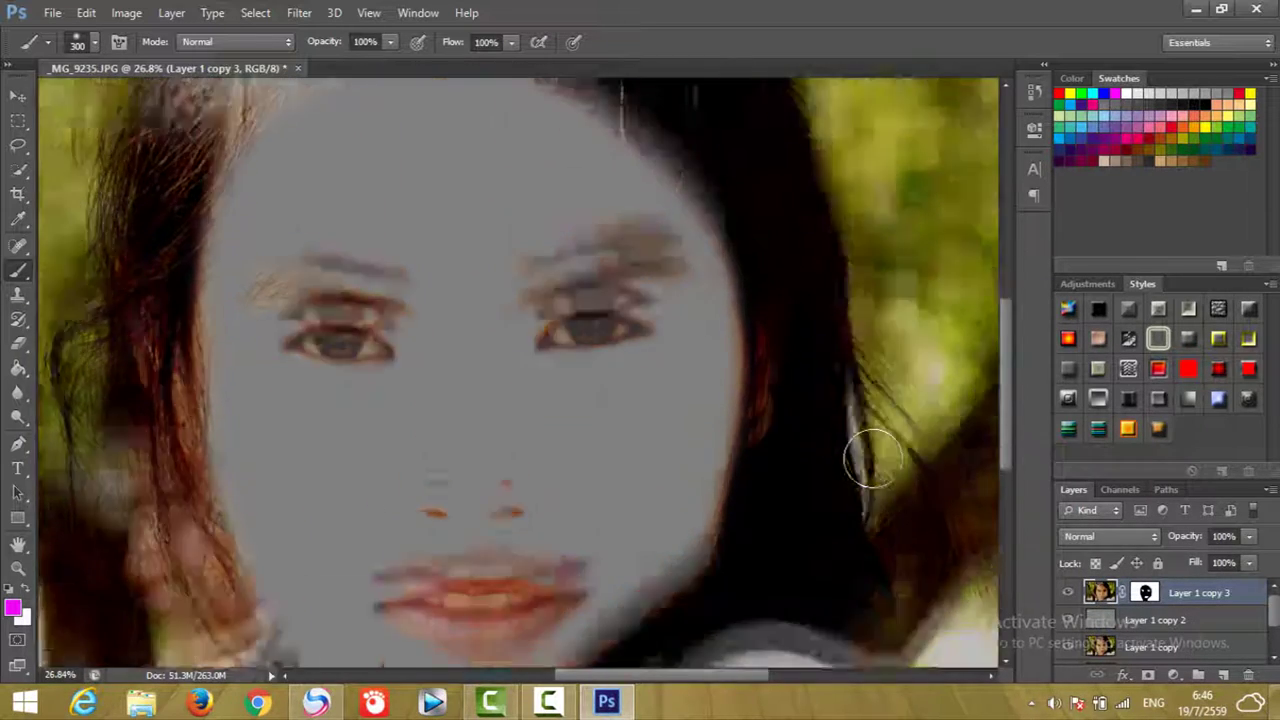
scroll(865, 462, down, 1)
scroll(868, 464, down, 3)
scroll(869, 465, up, 1)
scroll(869, 465, up, 3)
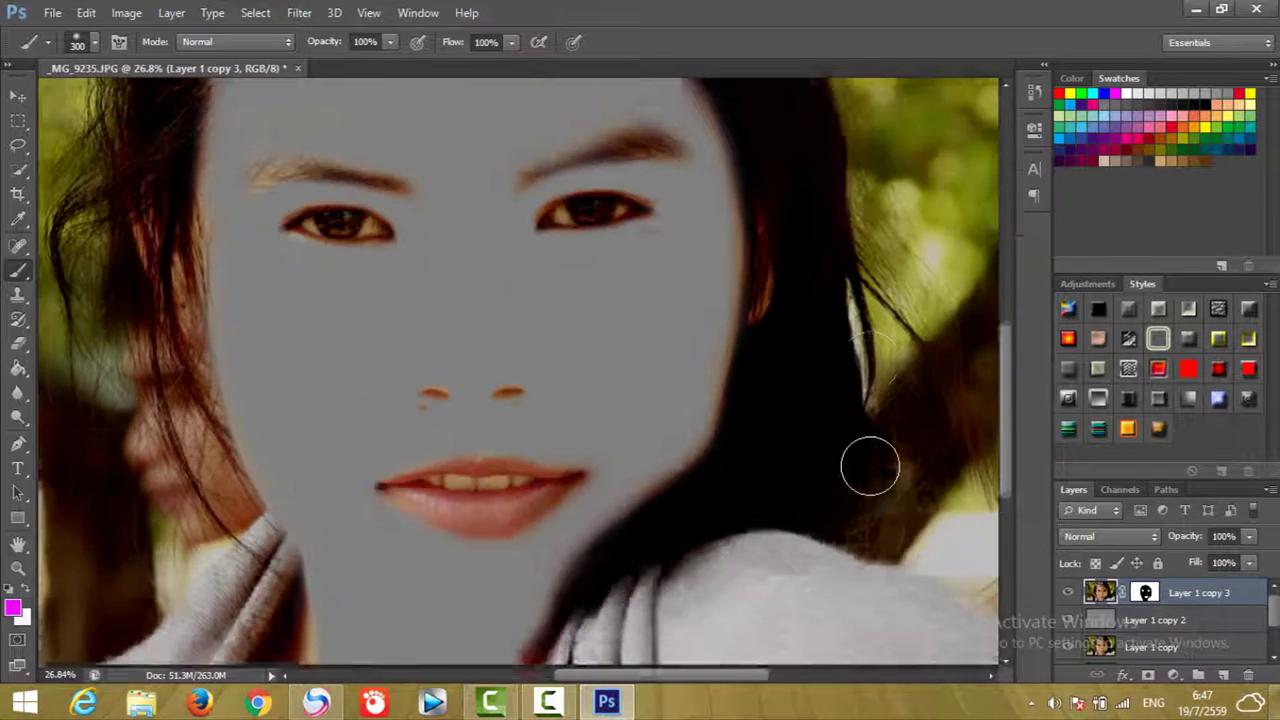
scroll(869, 465, up, 3)
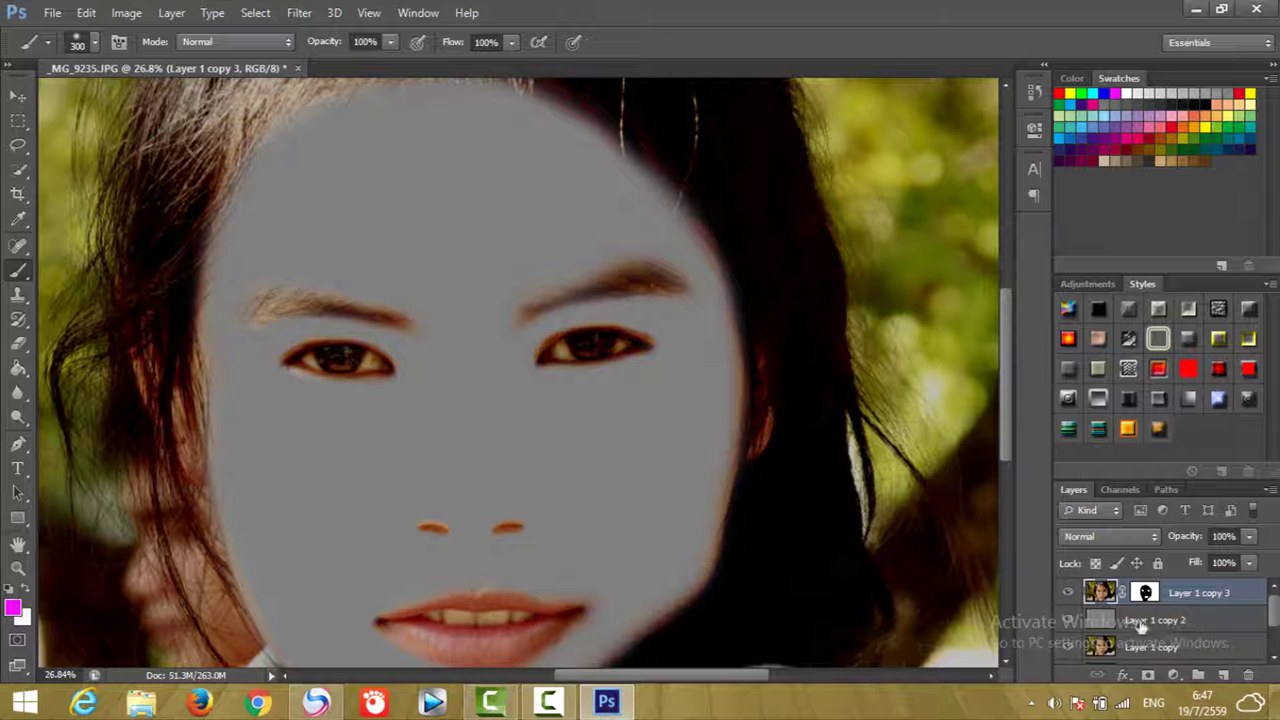
Set Layer 1 copy 2 to Overlay blending after trying Linear Light and Pin Light
click(1210, 622)
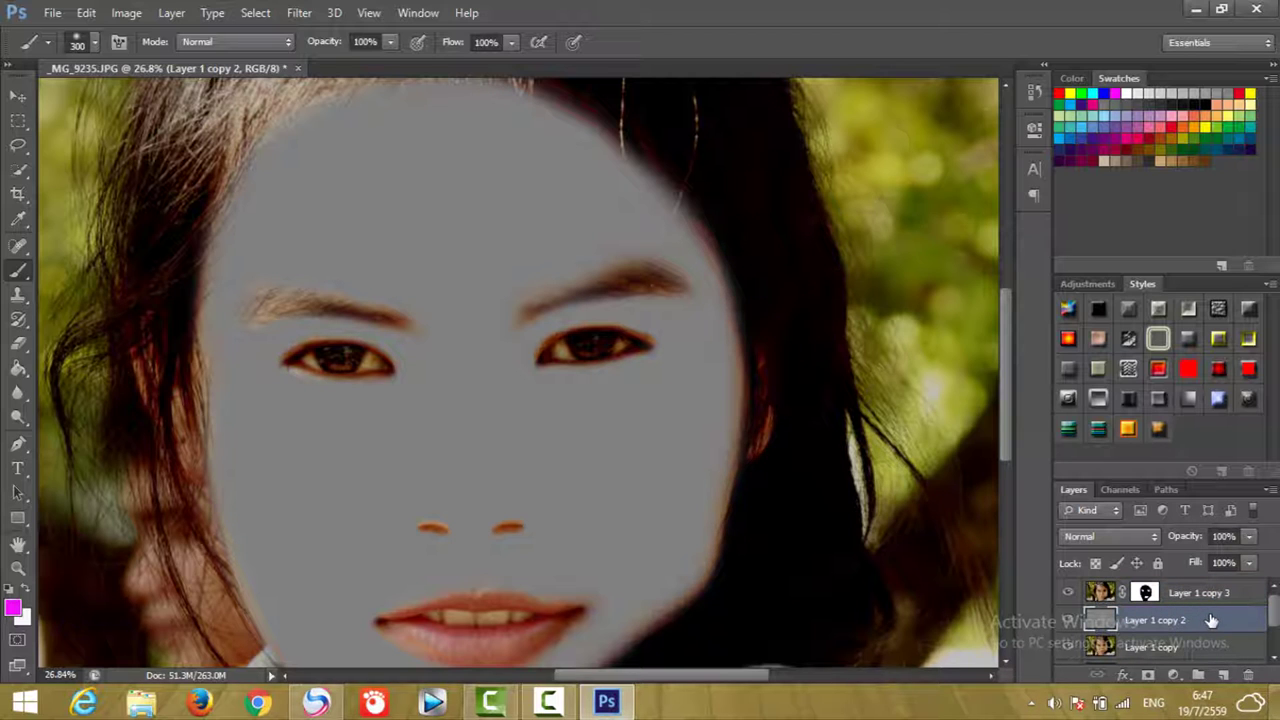
scroll(1180, 620, down, 1)
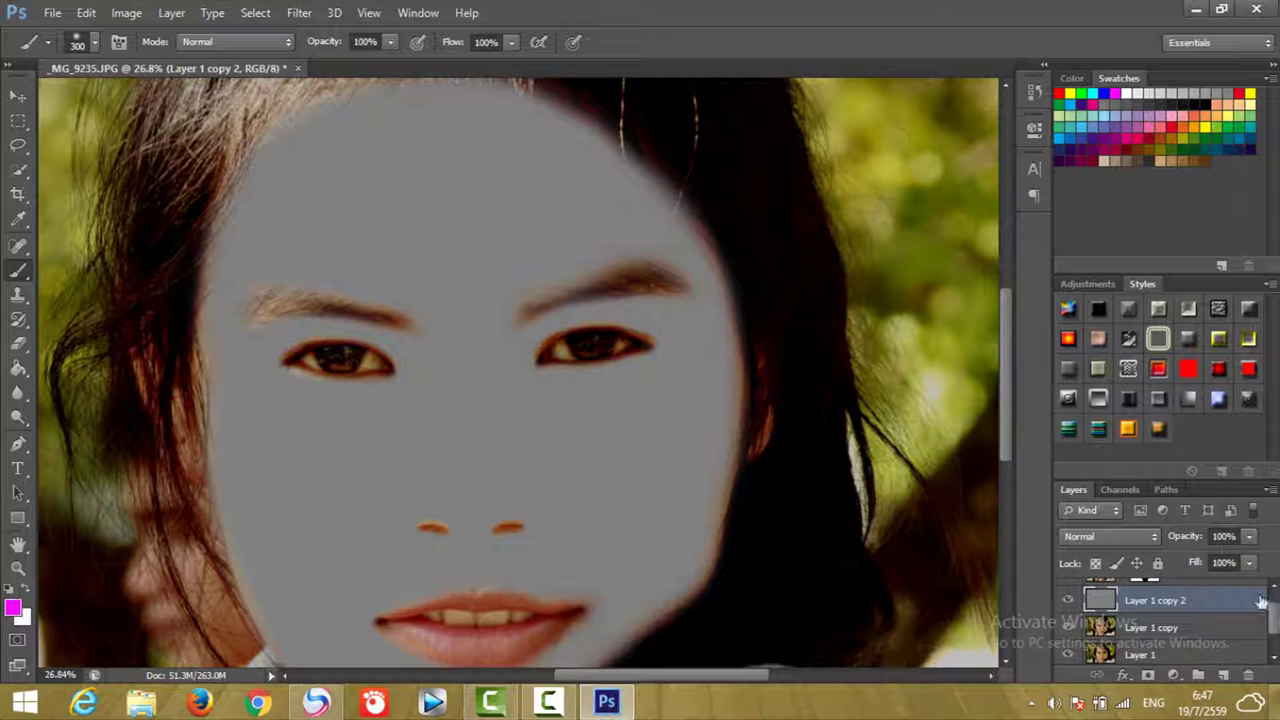
click(1155, 537)
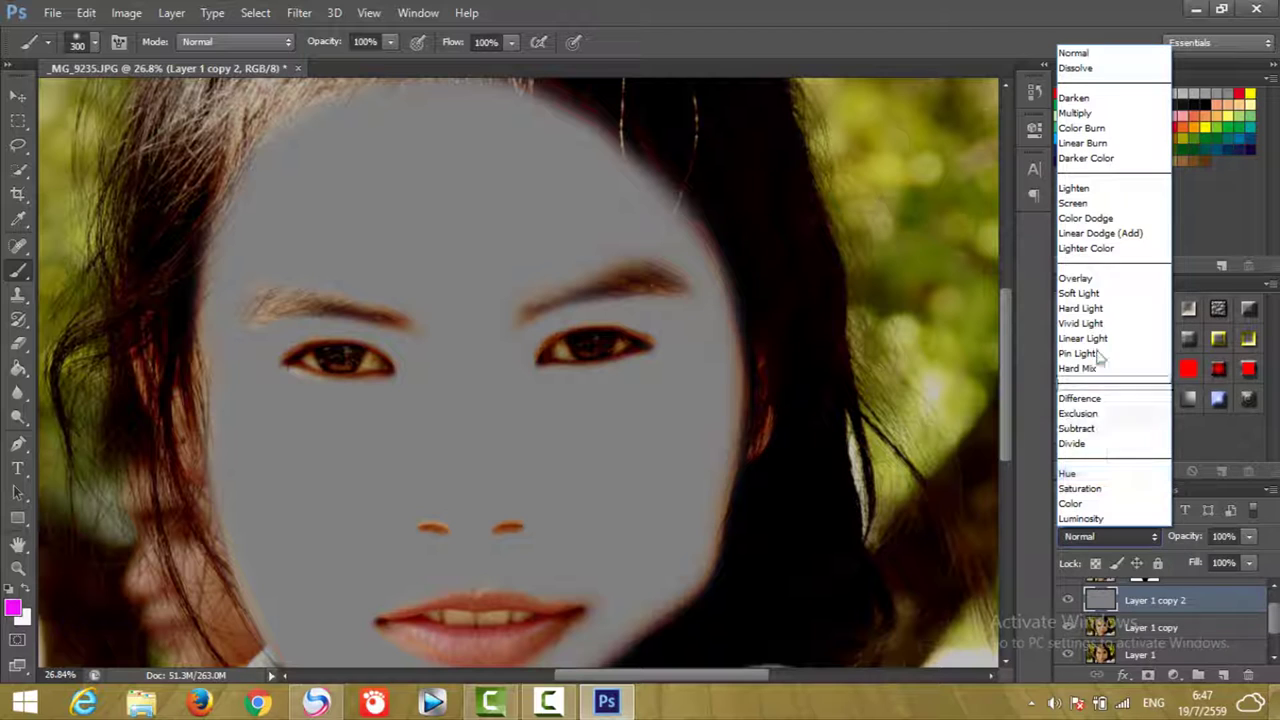
click(1090, 280)
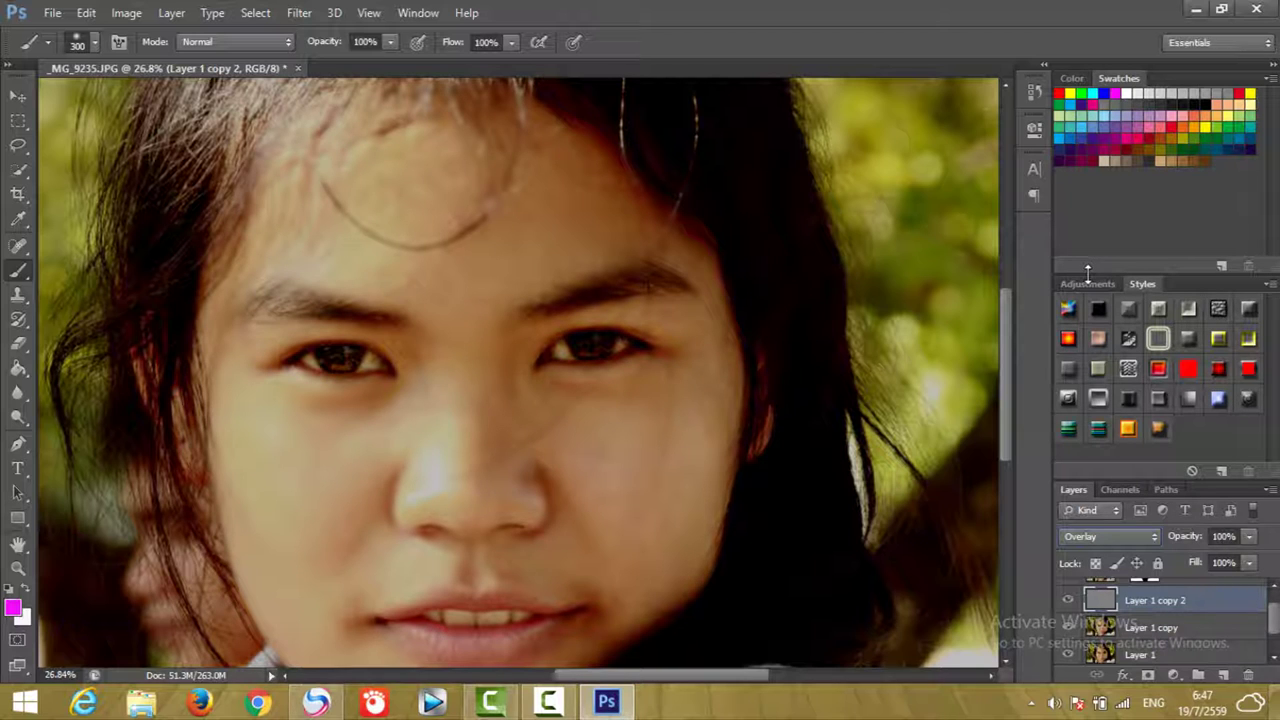
key(Down)
key(Down)
key(Down)
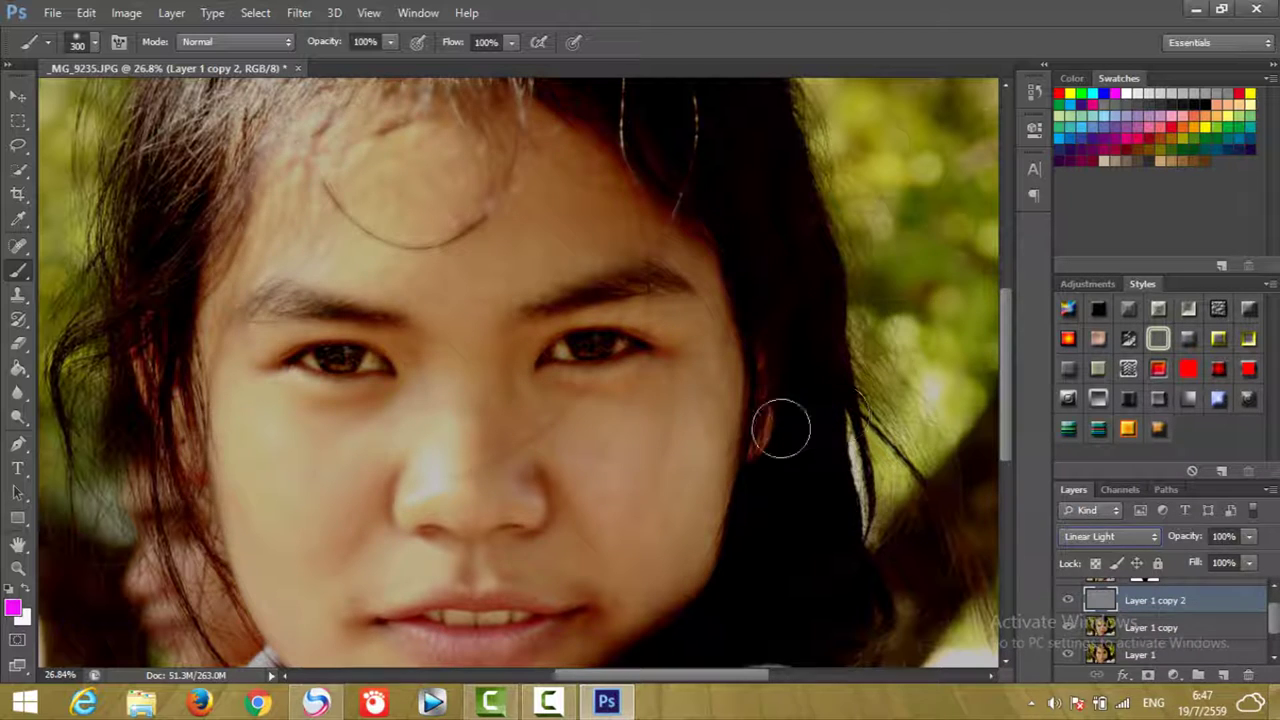
key(Down)
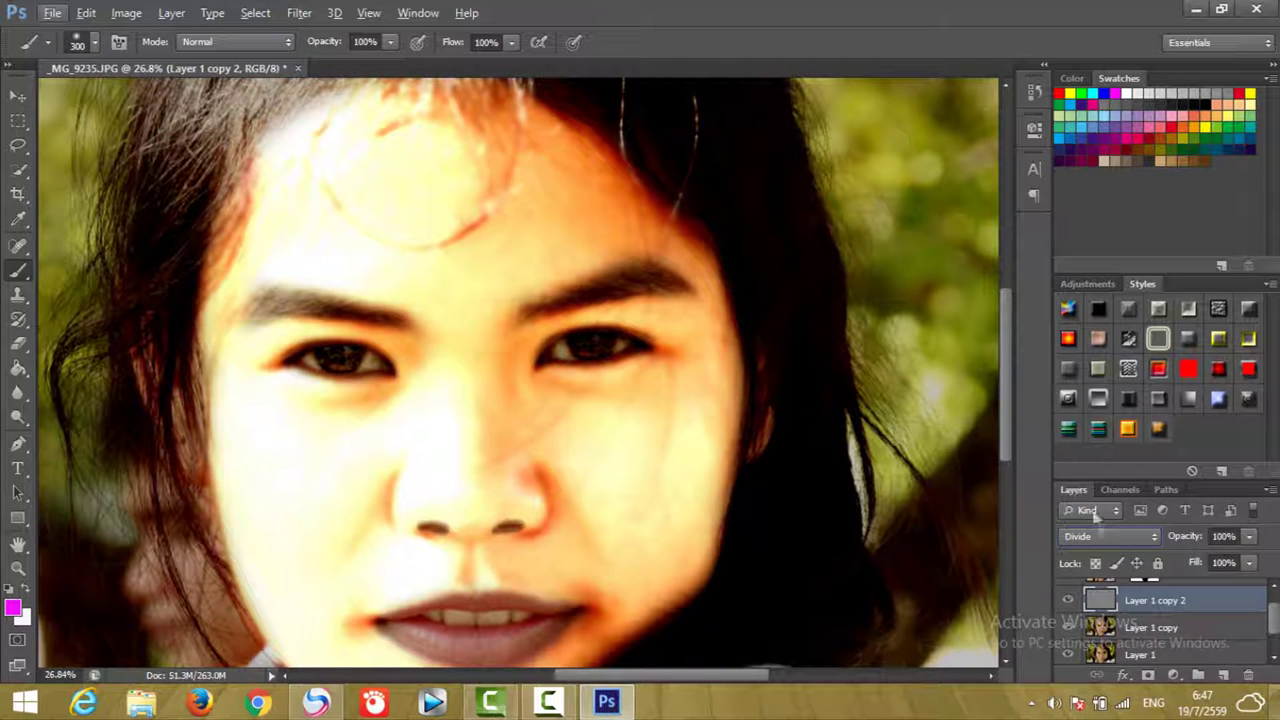
click(1153, 537)
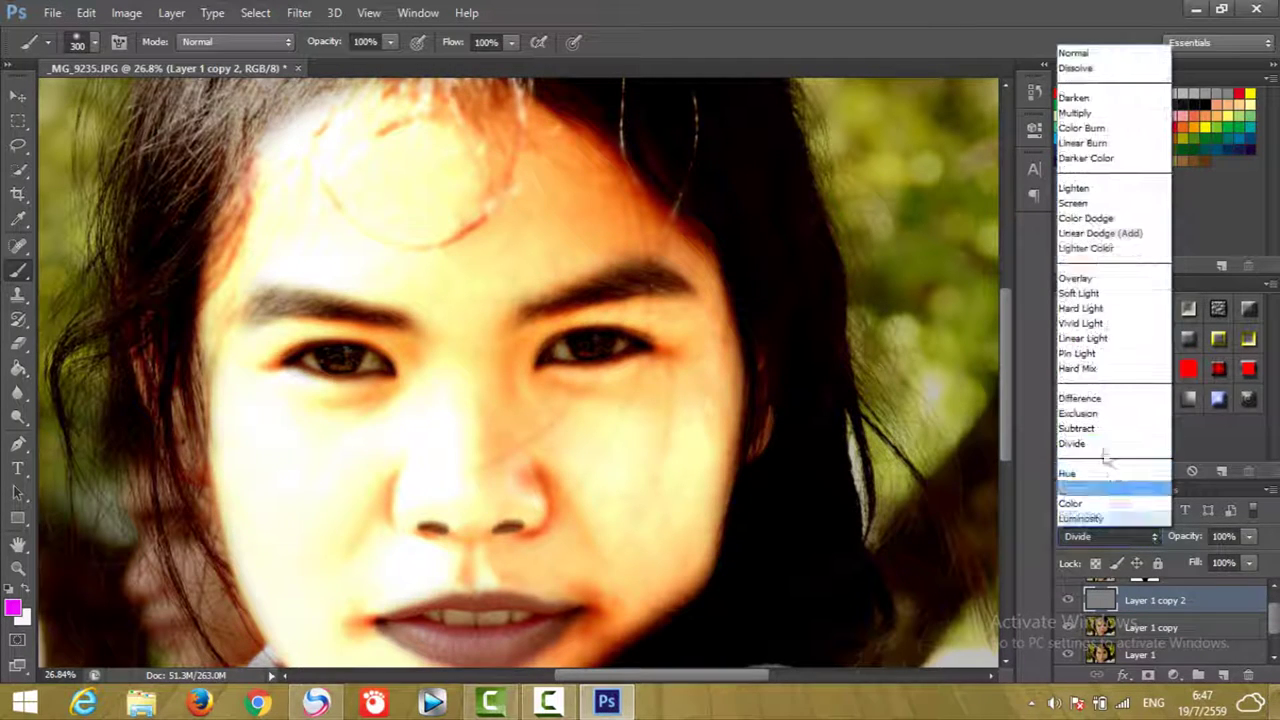
click(1094, 280)
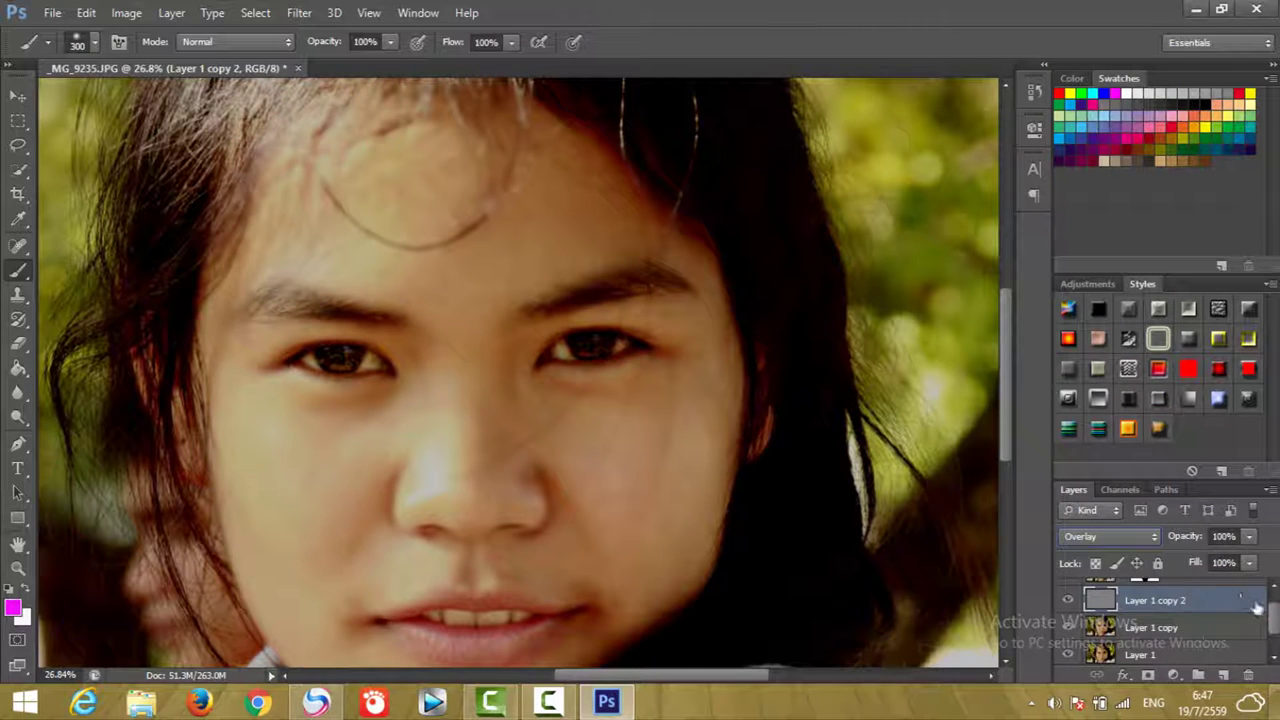
drag(1275, 622, 1275, 634)
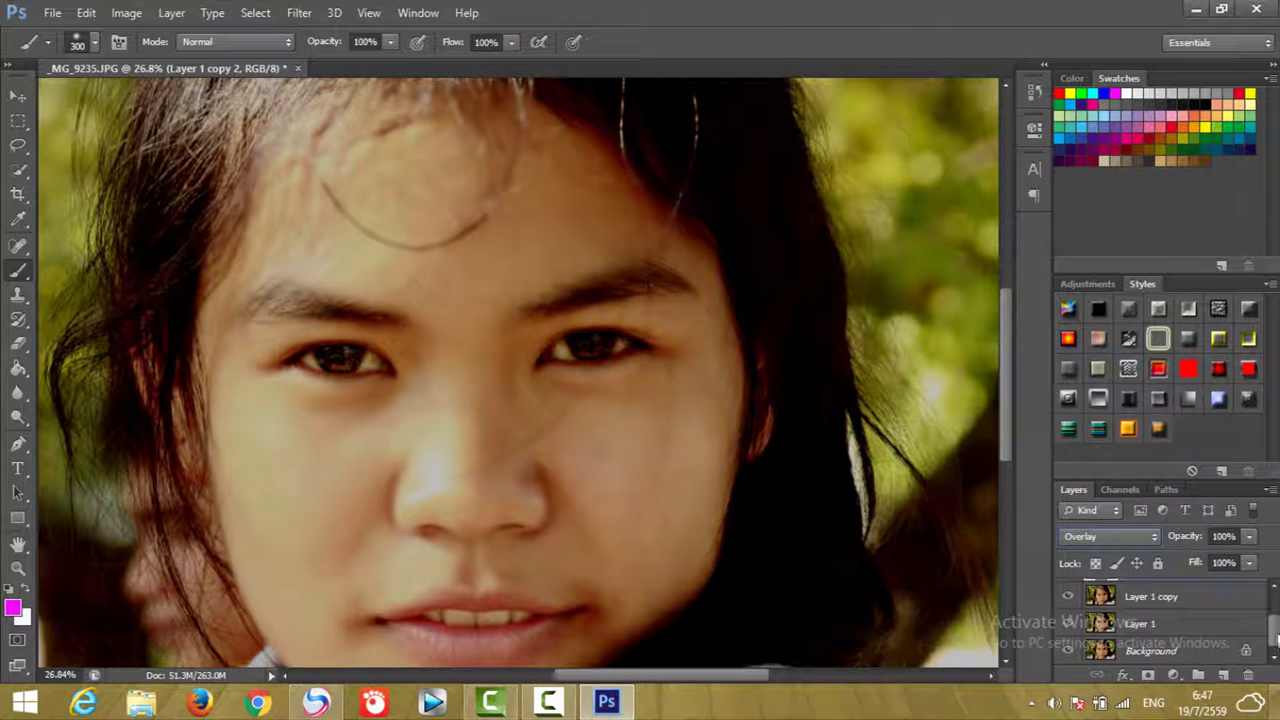
Lower the blurred Layer 1 copy's opacity to 64% to soften the skin
mouse_move(1005, 403)
mouse_down()
mouse_move(1004, 489)
mouse_move(1004, 313)
mouse_move(995, 449)
mouse_move(993, 338)
mouse_move(998, 400)
mouse_move(1035, 470)
mouse_up()
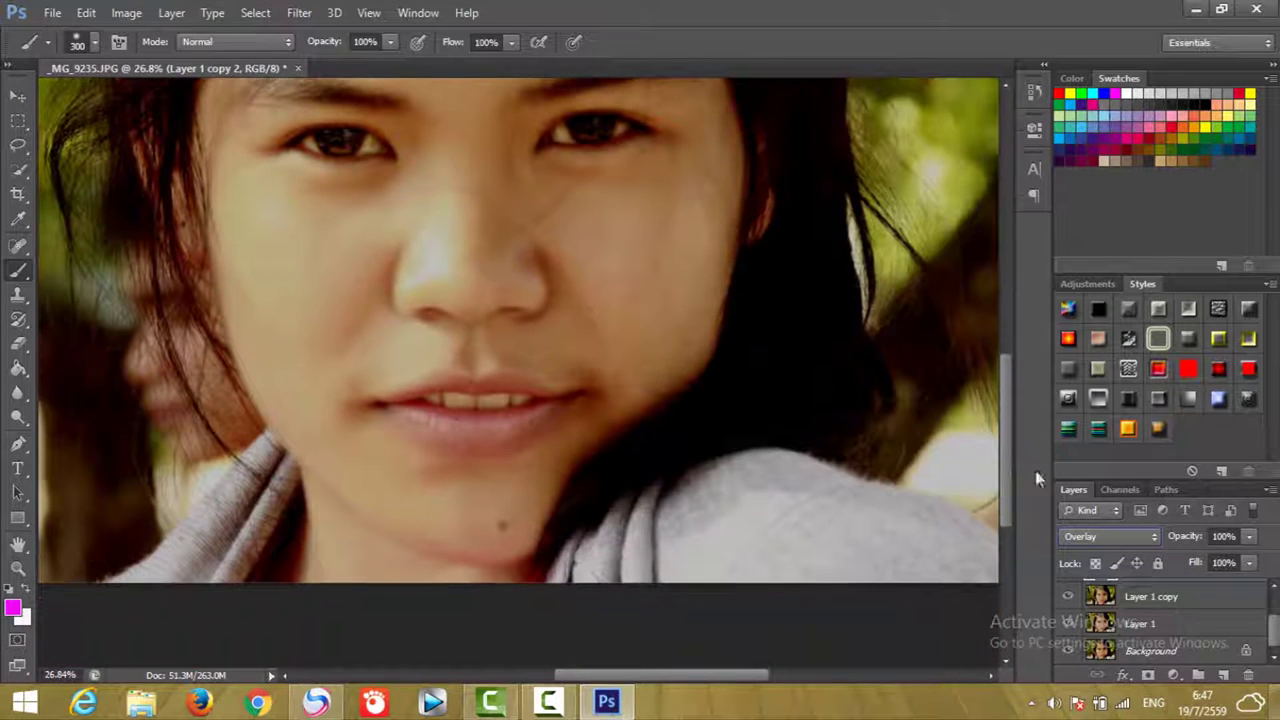
click(1150, 597)
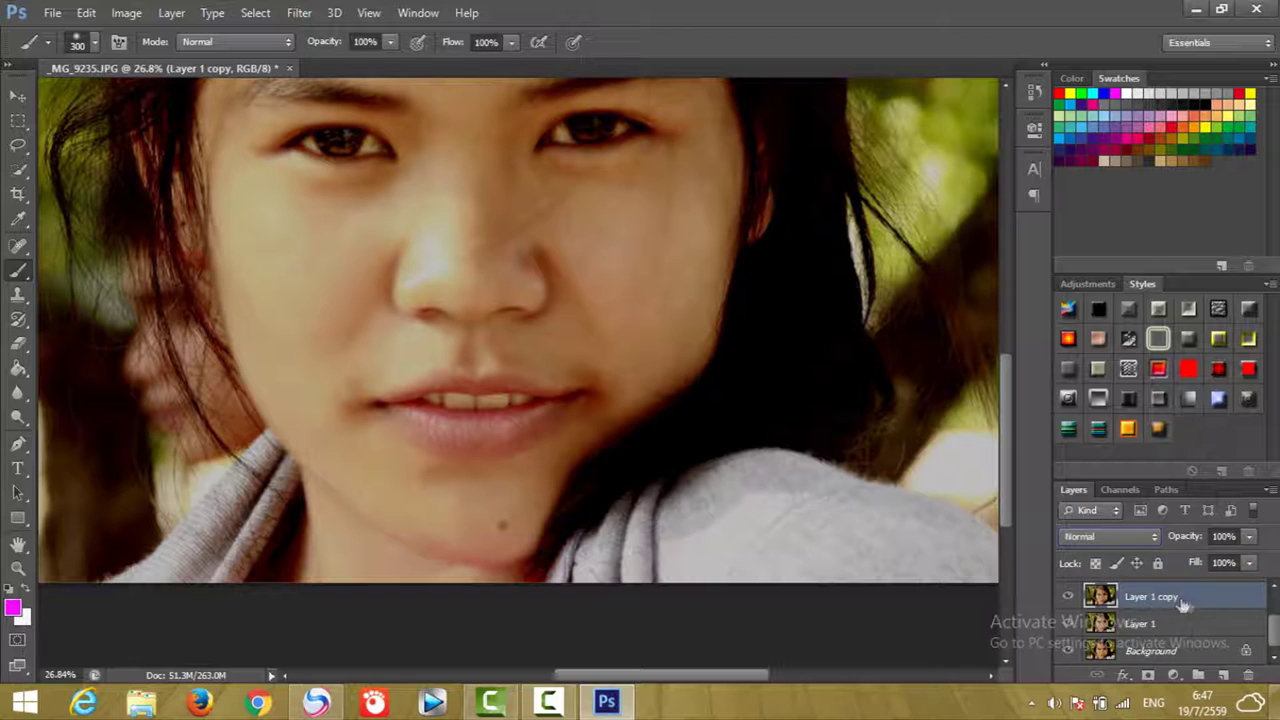
click(1249, 537)
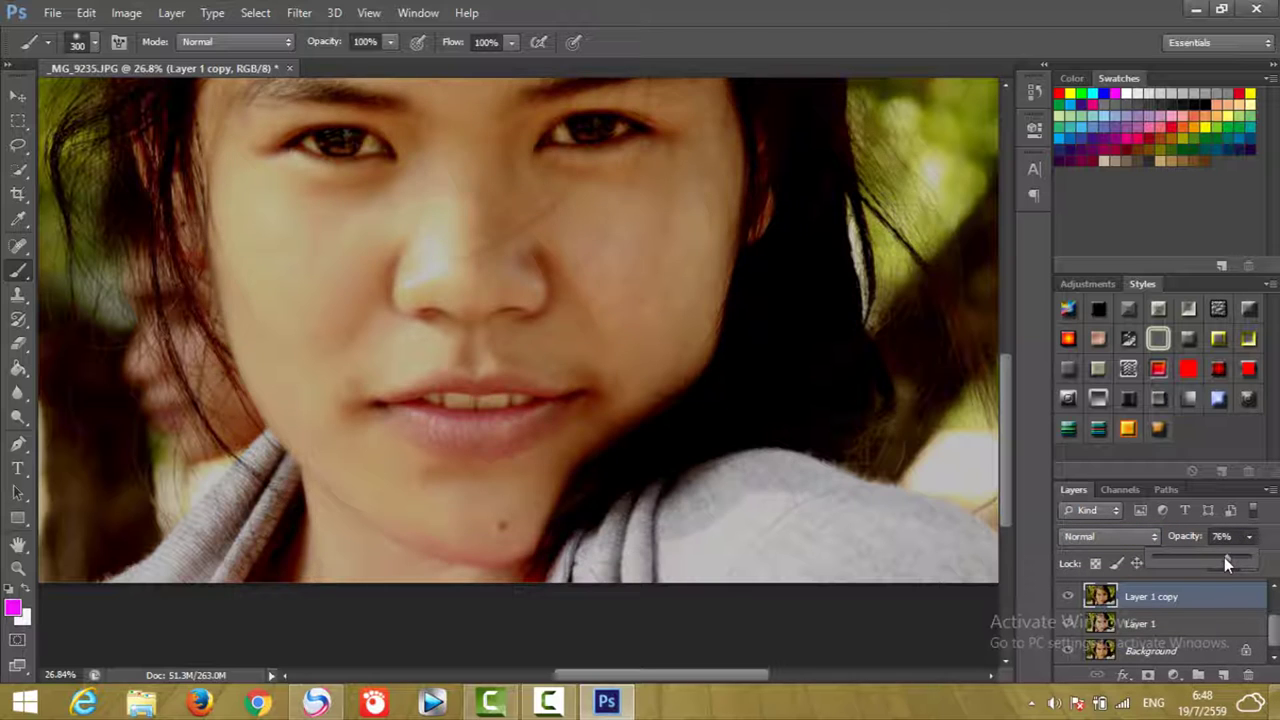
mouse_move(1194, 561)
mouse_down()
mouse_move(1256, 563)
mouse_move(1231, 563)
mouse_up()
drag(1008, 484, 1024, 424)
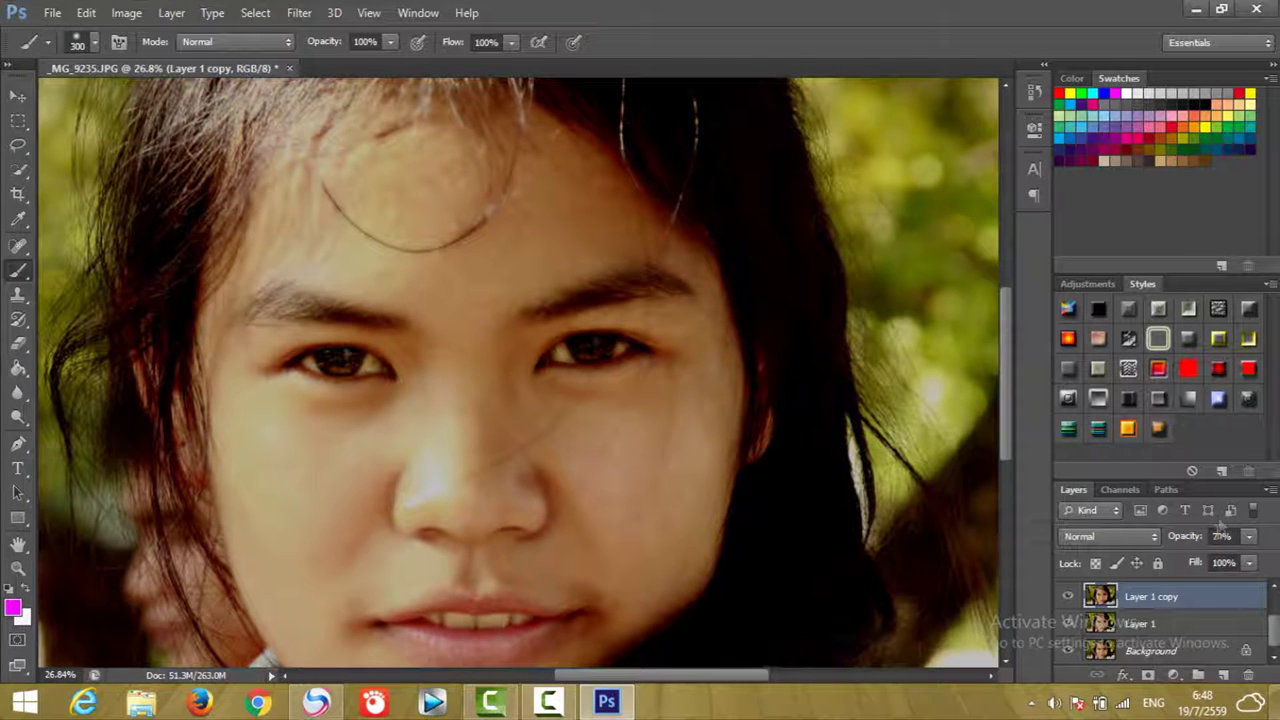
click(1249, 541)
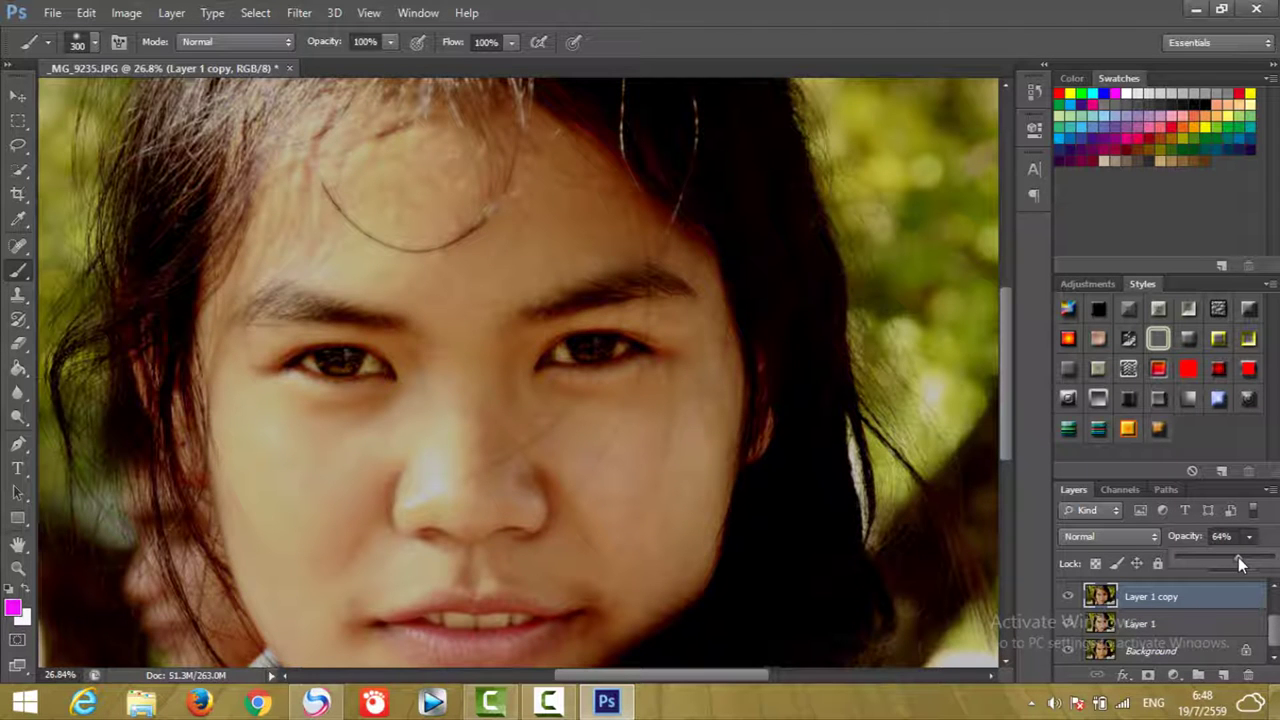
mouse_move(1009, 382)
mouse_down()
mouse_move(1005, 466)
mouse_move(1011, 426)
mouse_move(1021, 465)
mouse_move(1043, 345)
mouse_move(1043, 424)
mouse_up()
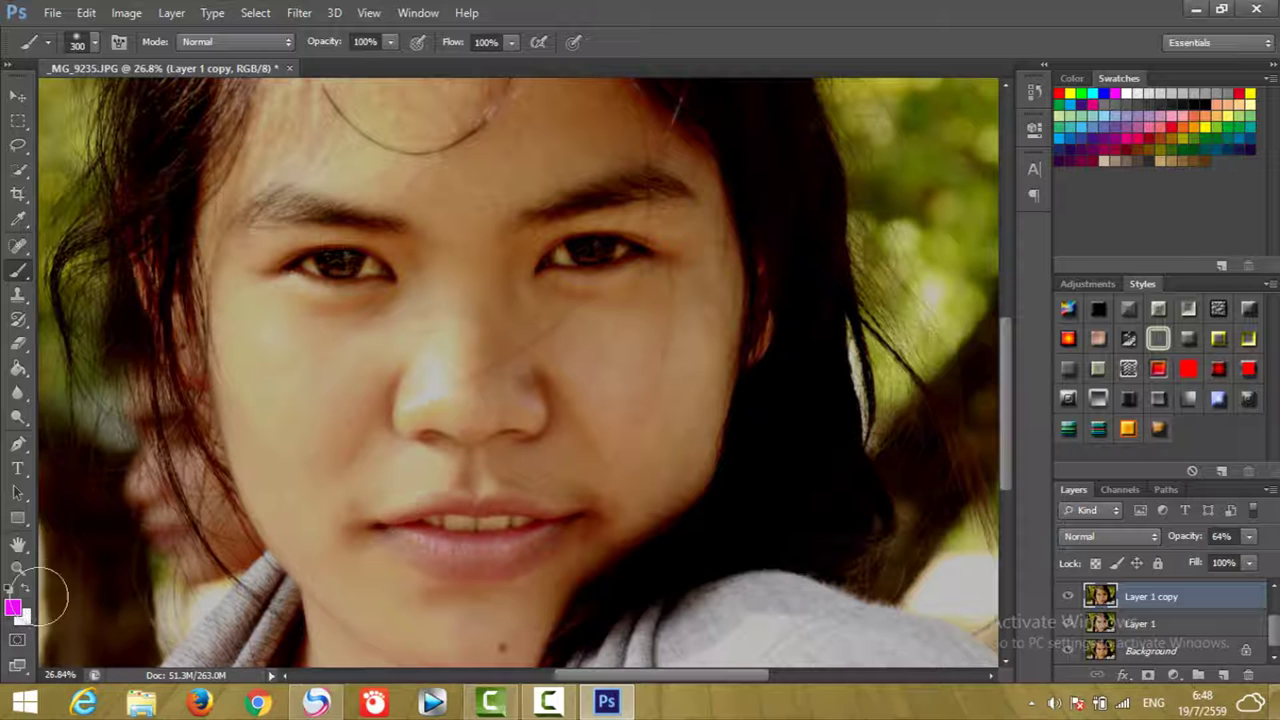
Open the foreground Color Picker, currently showing magenta ef08f8
click(14, 607)
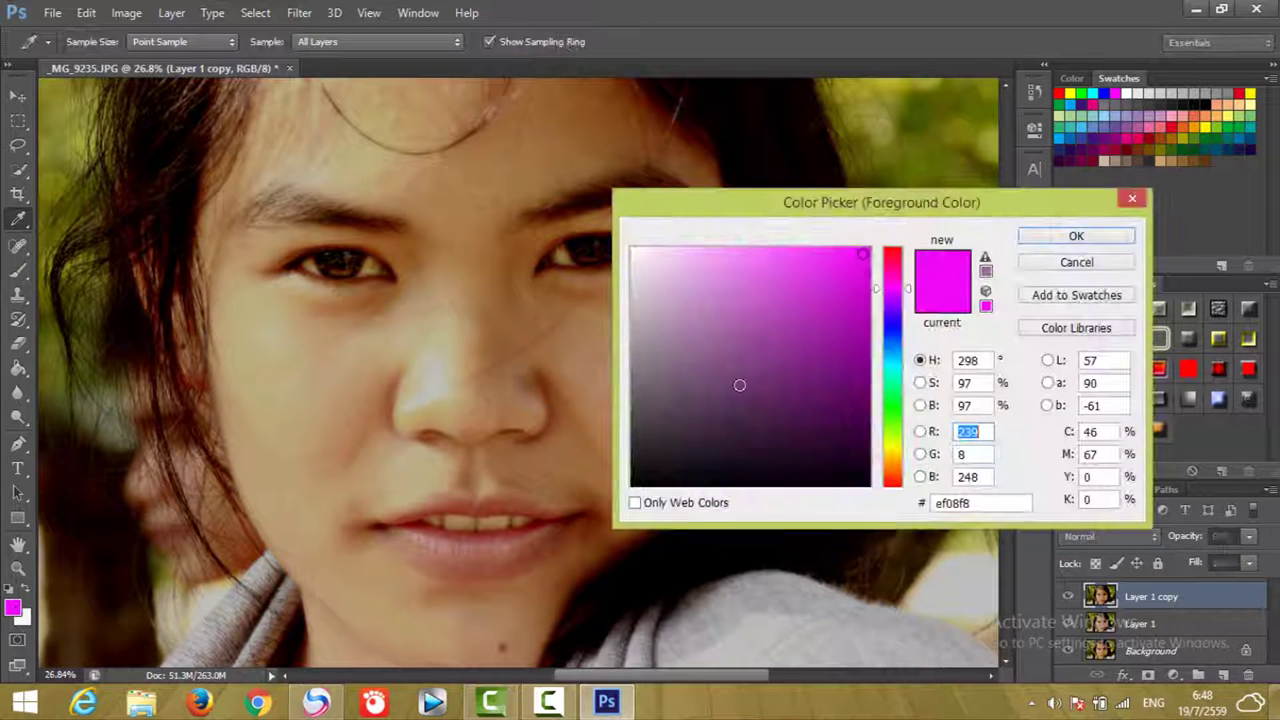
Change the foreground colour from magenta to a light orange and stroke it over the upper lip
click(896, 474)
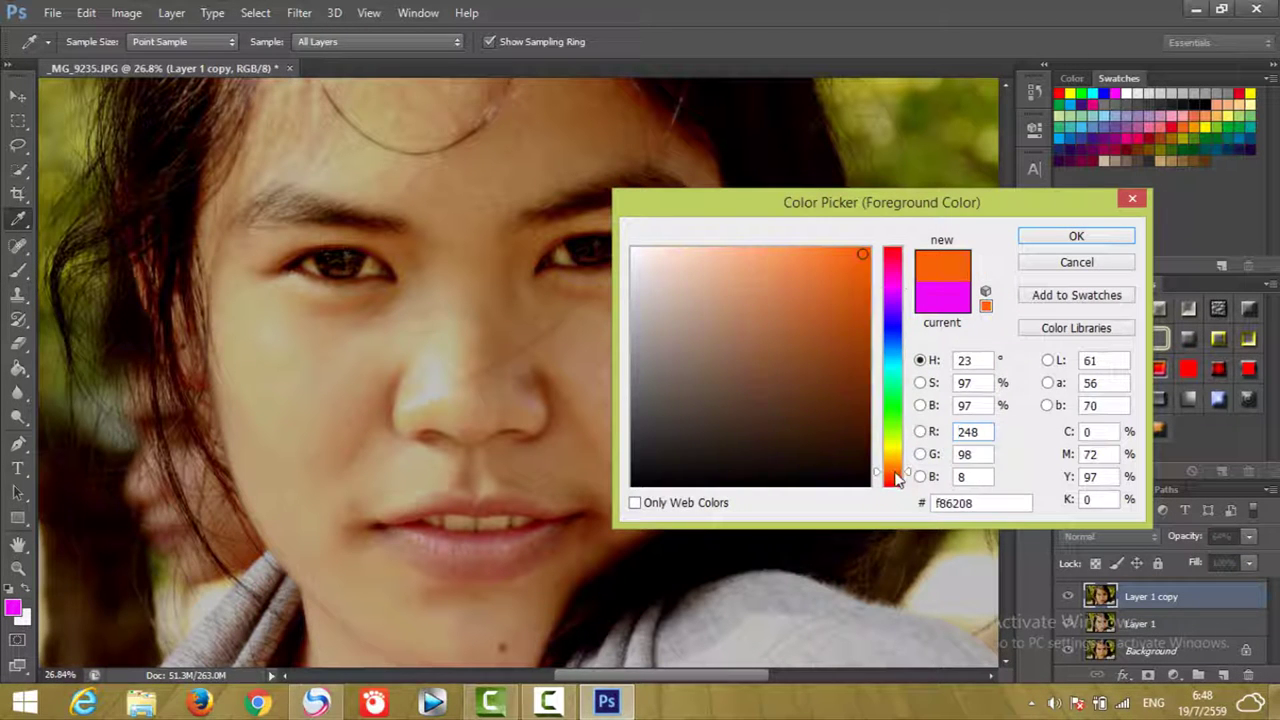
click(896, 465)
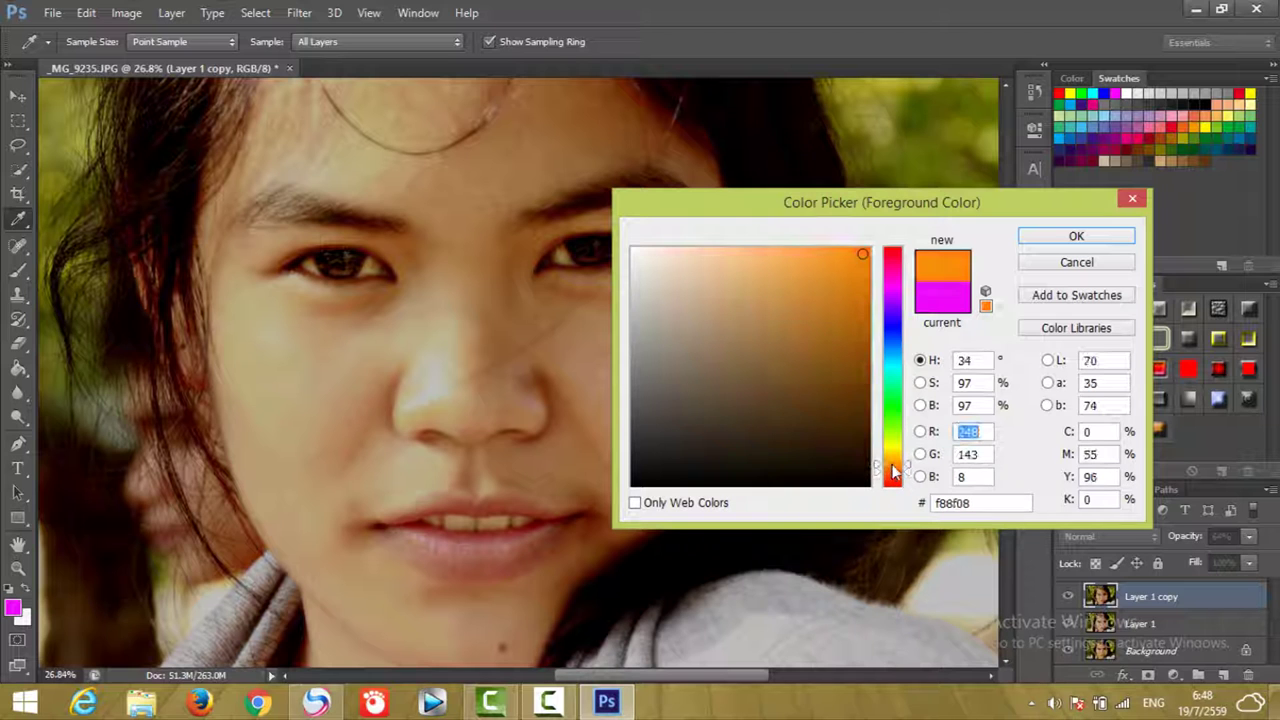
click(1074, 238)
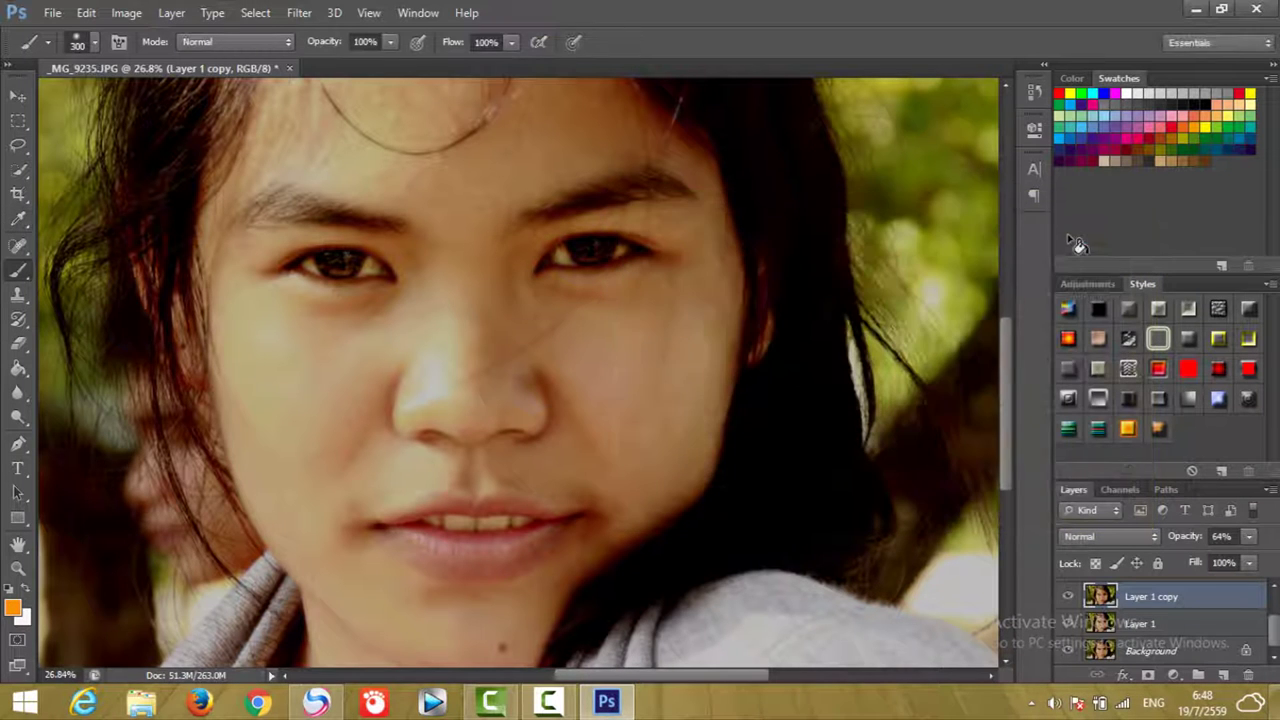
drag(474, 517, 460, 515)
Add an empty Layer 2, shrink the brush to 150, then delete that layer
click(1224, 677)
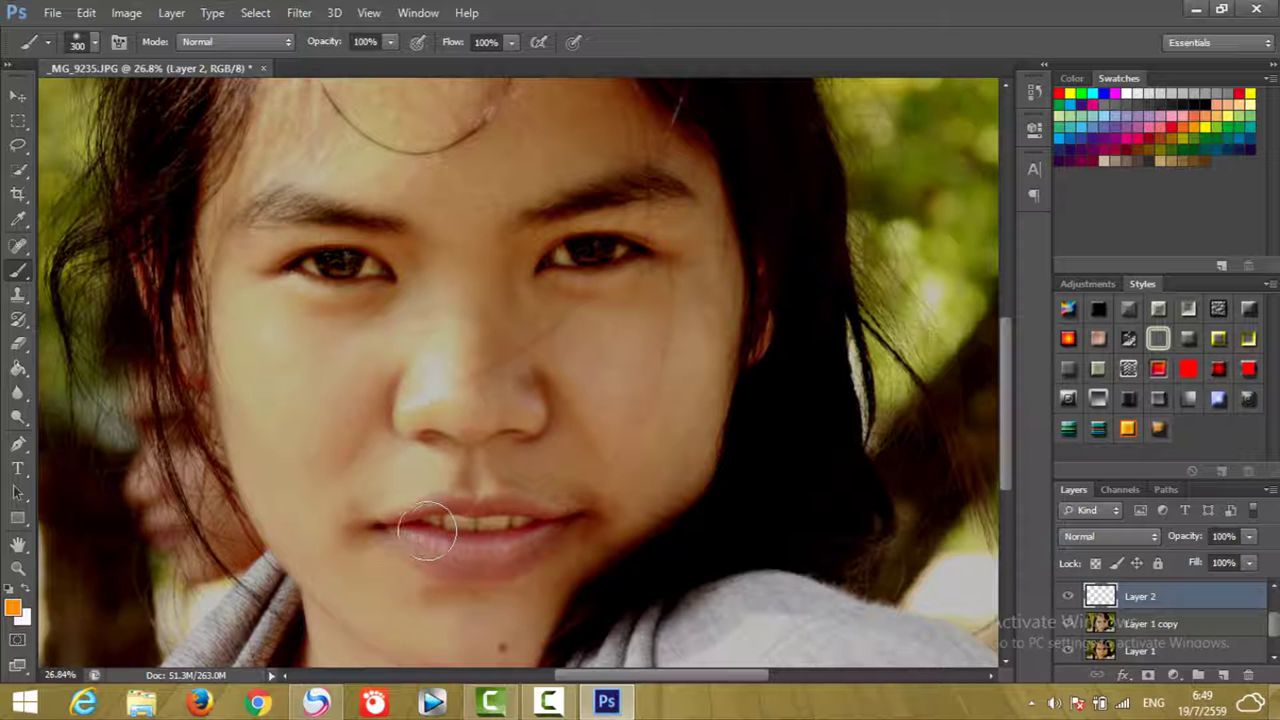
key(bracketleft)
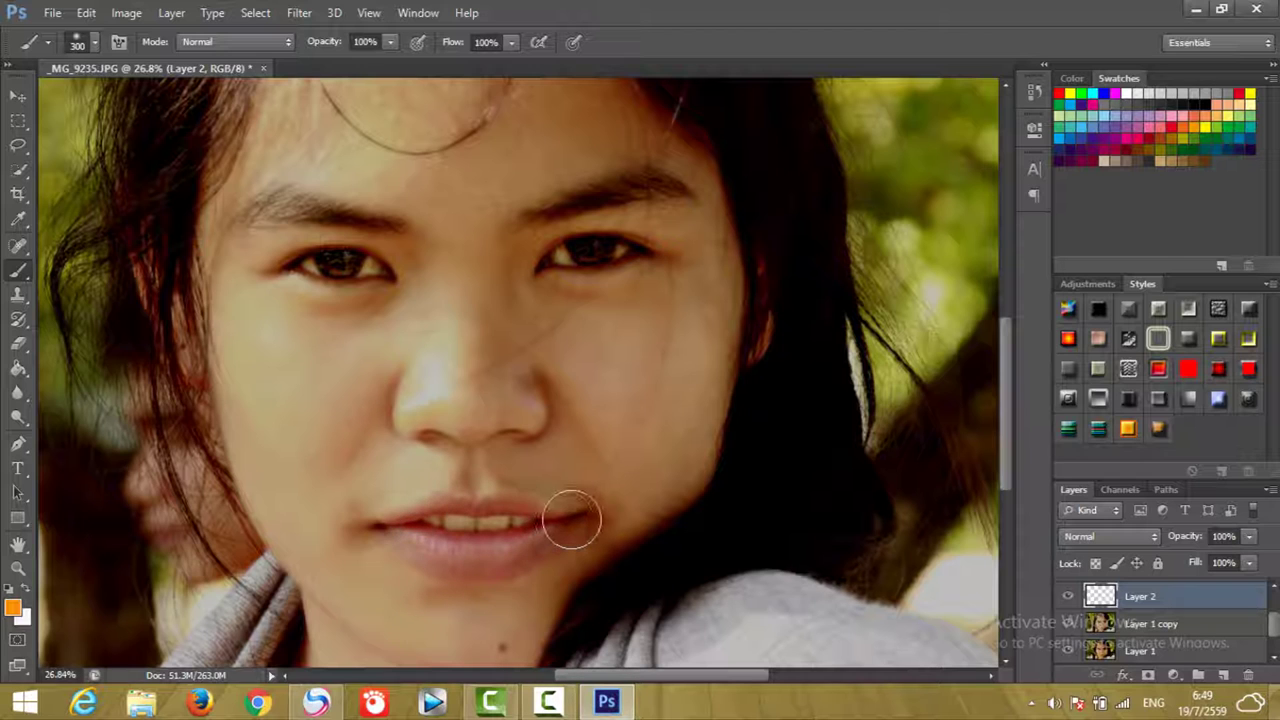
key(bracketleft)
key(bracketleft)
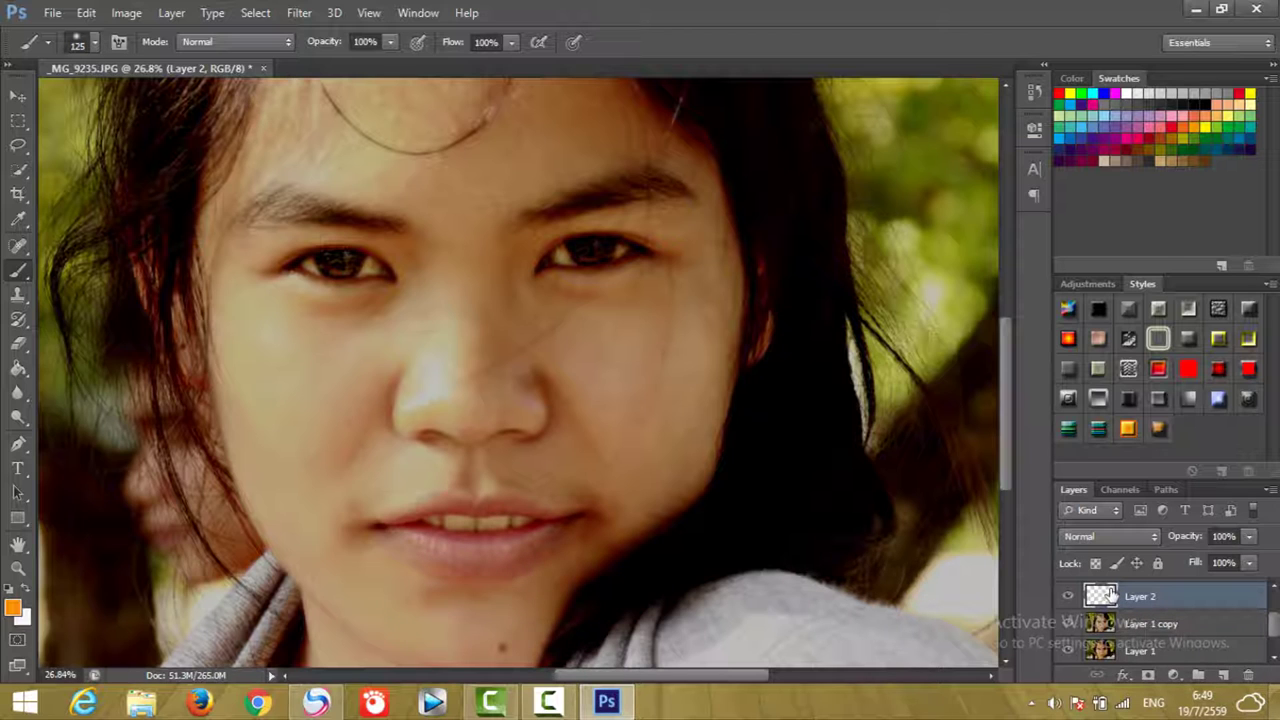
key(Delete)
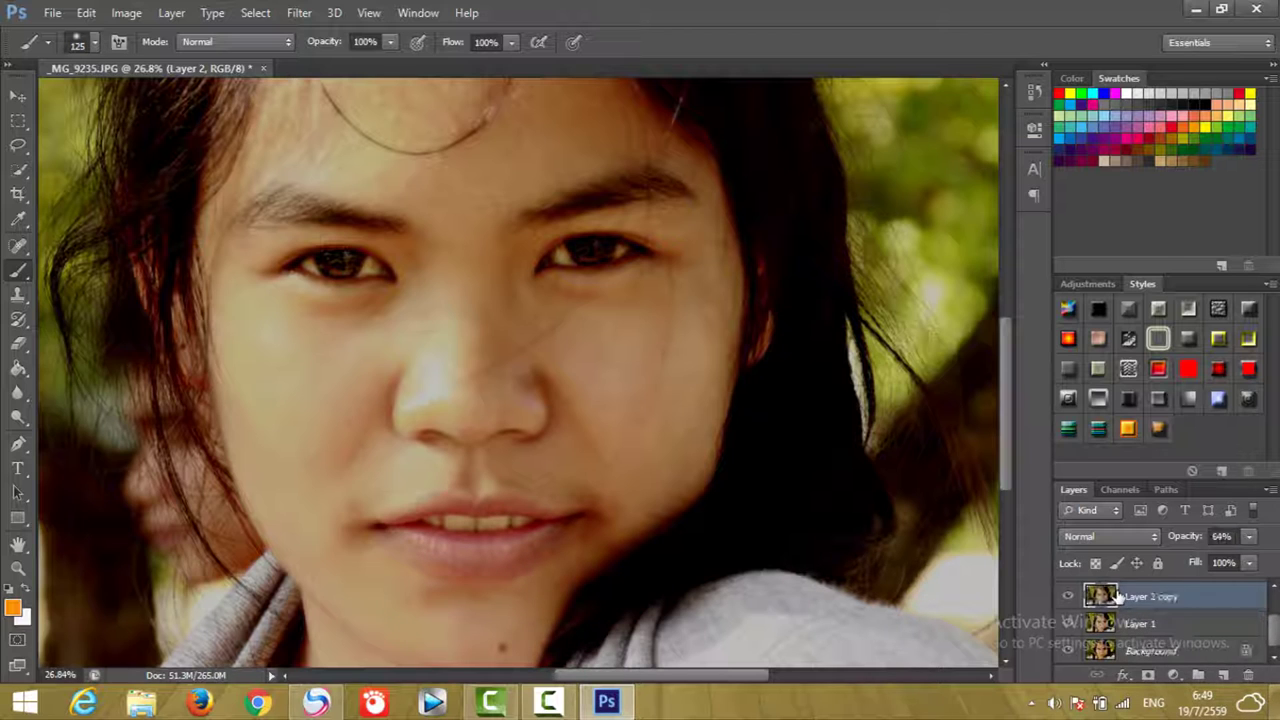
Select Layer 1, review the layer stack, and target the top masked Layer 1 copy 3
click(1120, 624)
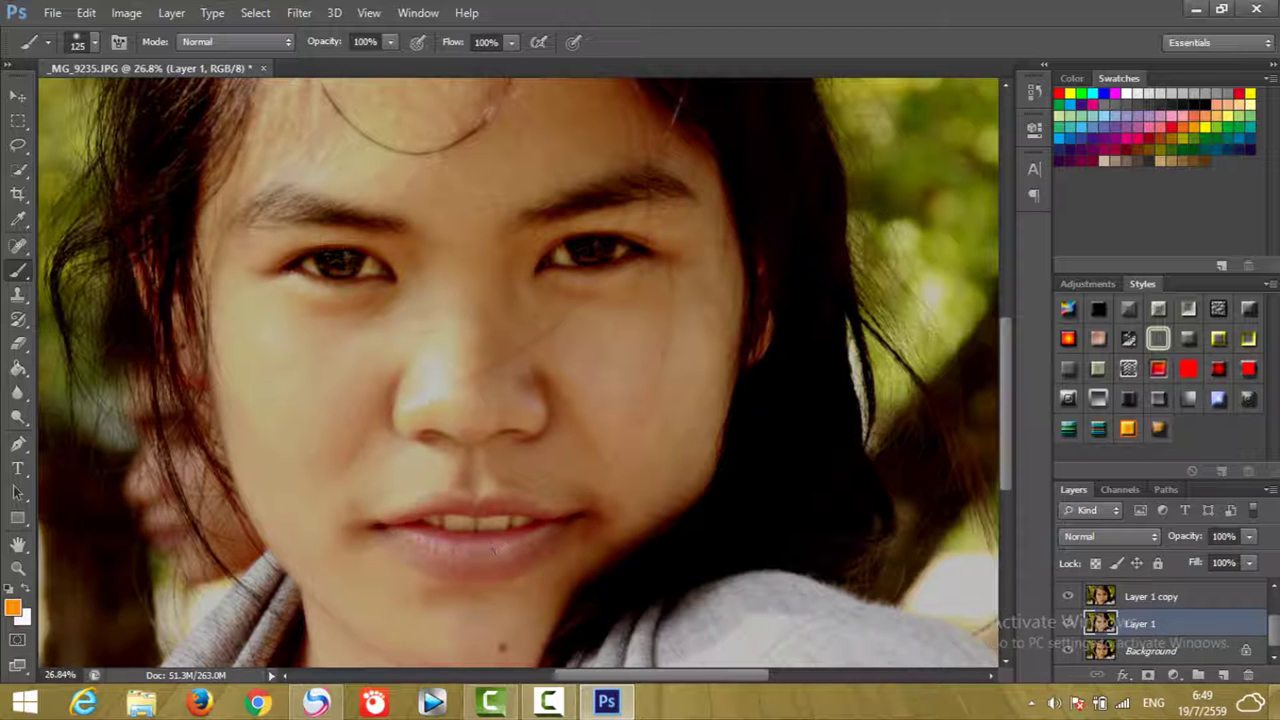
drag(1275, 640, 1275, 595)
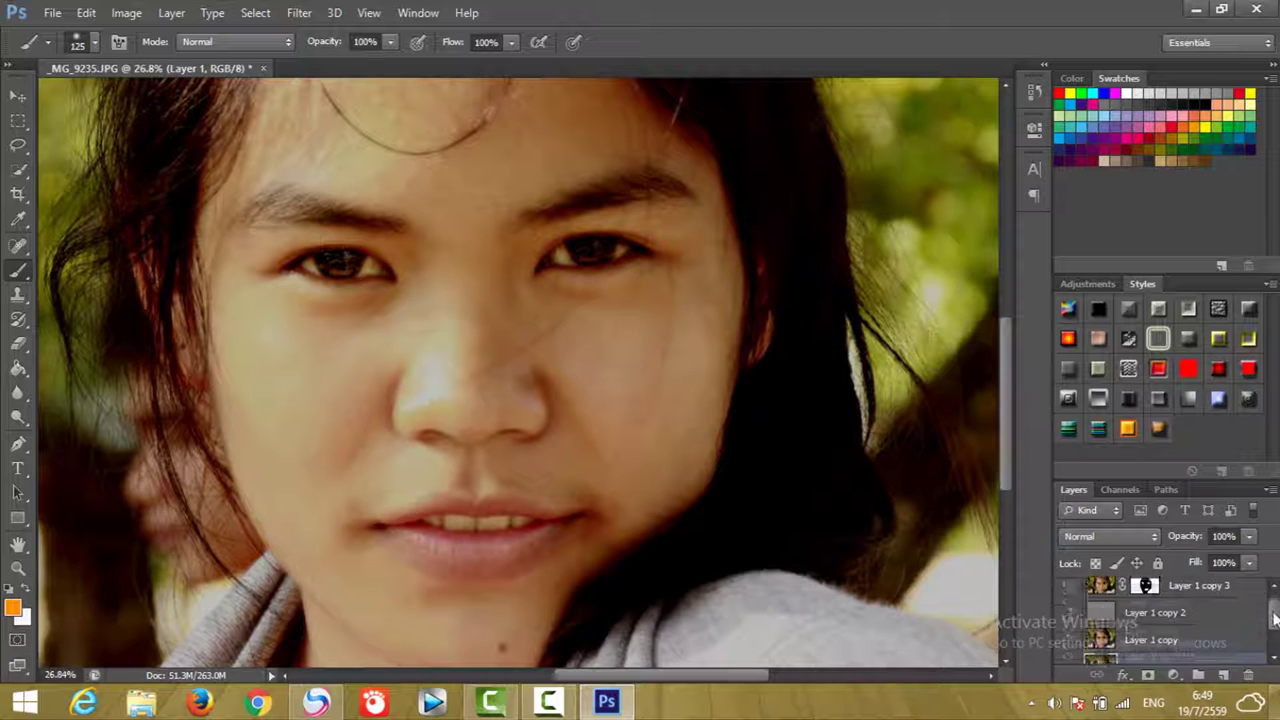
drag(1268, 620, 1272, 640)
key(ctrl+j)
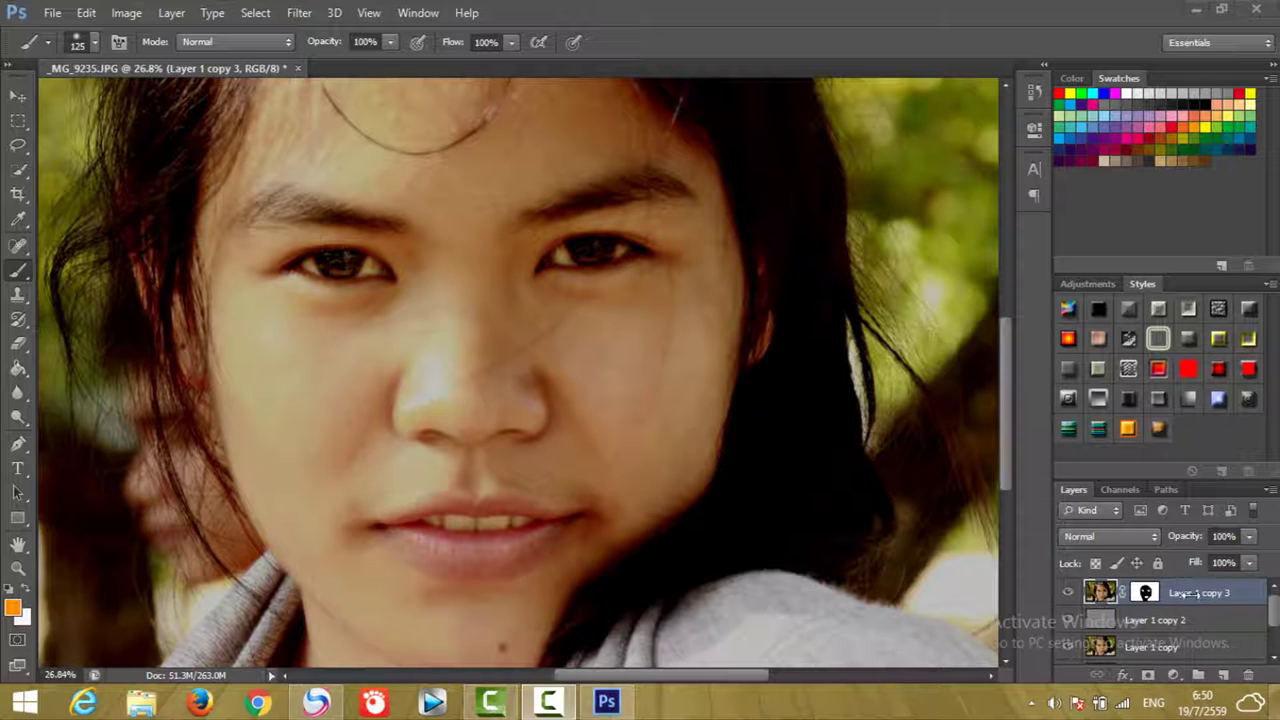
Add a new Layer 2 and paint orange over the lower lip
click(1227, 677)
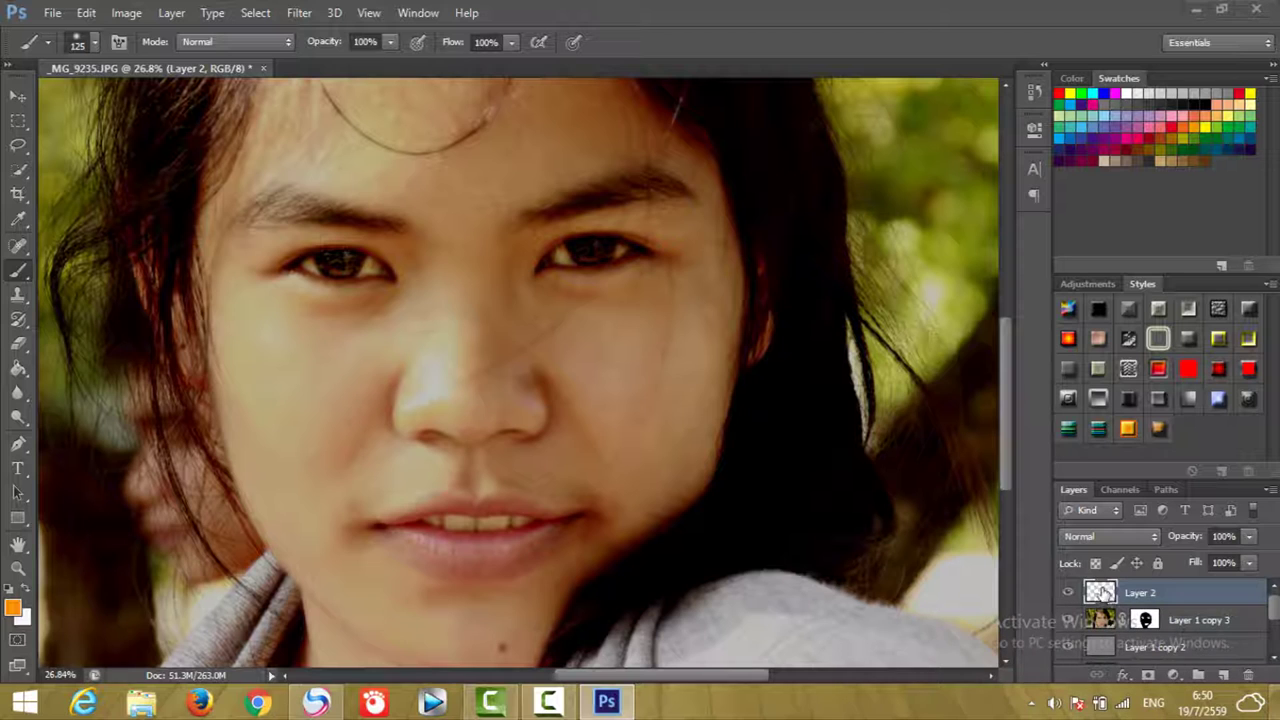
mouse_move(397, 534)
mouse_down()
mouse_move(500, 567)
mouse_move(515, 540)
mouse_move(451, 548)
mouse_move(546, 534)
mouse_up()
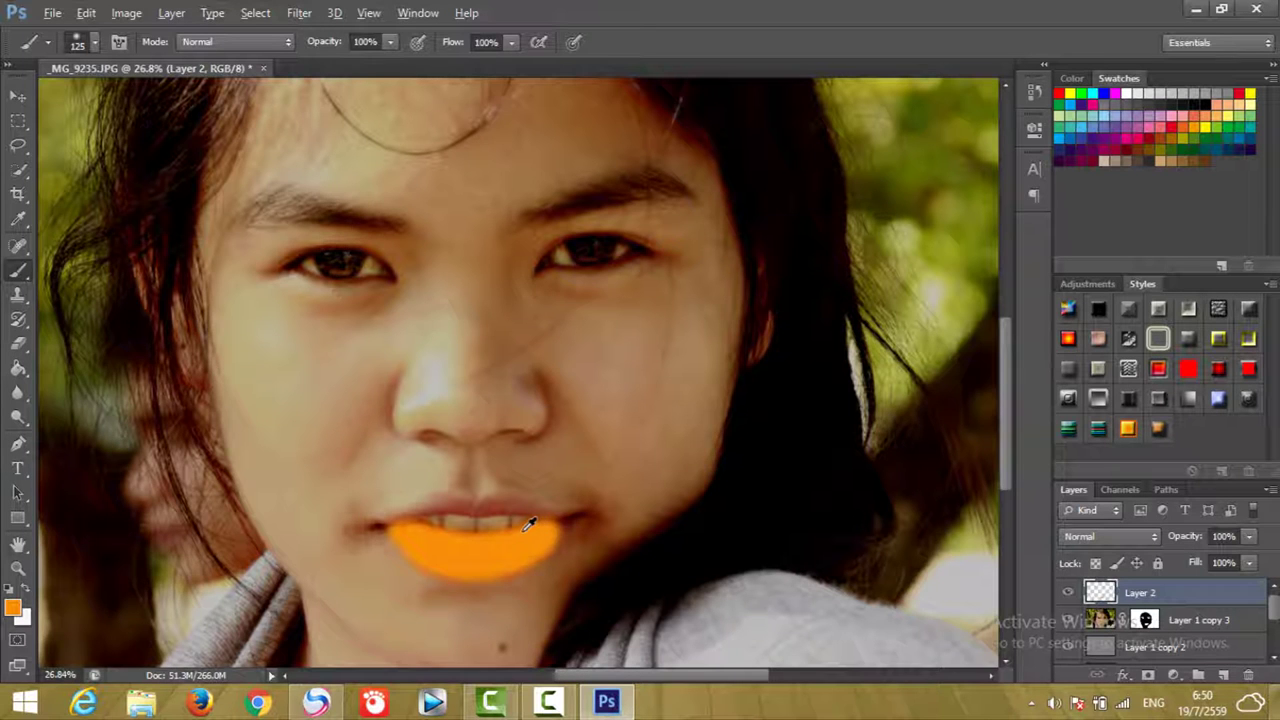
scroll(540, 530, up, 2)
scroll(520, 525, up, 2)
scroll(490, 518, up, 2)
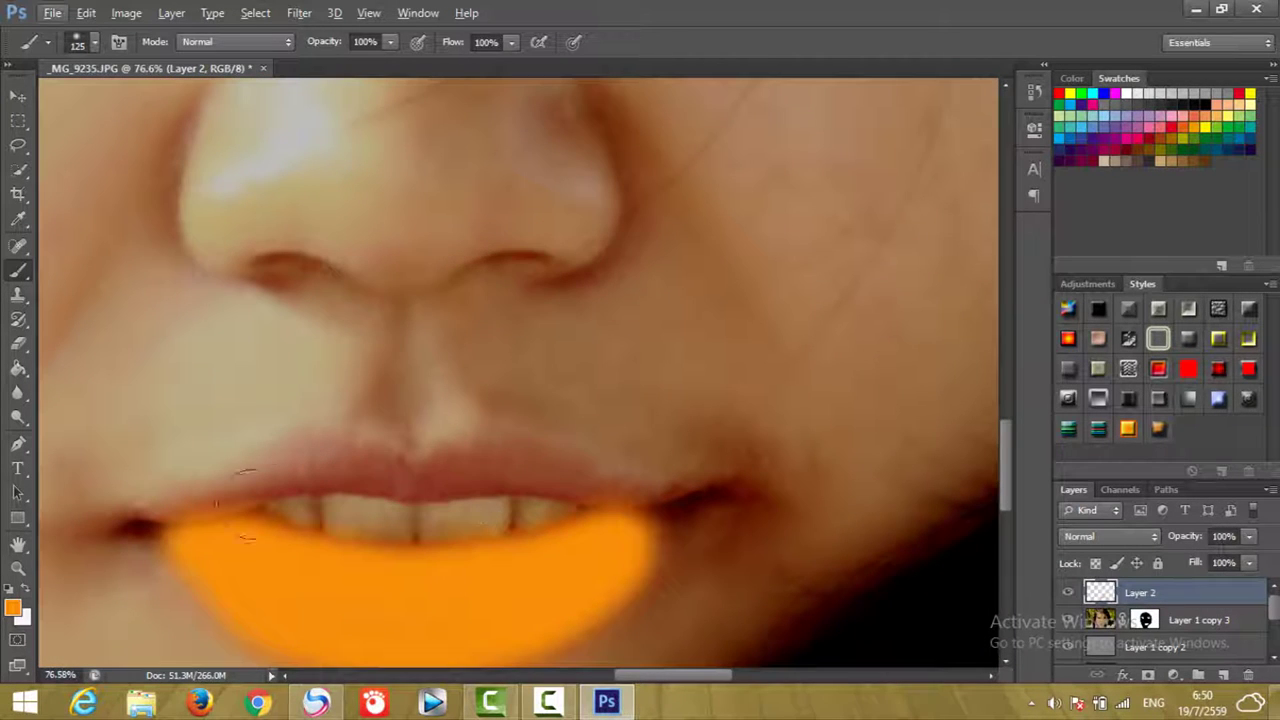
With a smaller brush, paint orange along the upper lip and the right-corner gap
key(bracketleft)
key(bracketleft)
key(bracketleft)
key(bracketleft)
key(bracketleft)
key(bracketleft)
mouse_move(151, 516)
mouse_down()
mouse_move(307, 451)
mouse_move(461, 460)
mouse_move(471, 443)
mouse_move(543, 449)
mouse_move(683, 494)
mouse_move(482, 478)
mouse_move(322, 484)
mouse_move(214, 508)
mouse_move(318, 470)
mouse_move(449, 466)
mouse_move(626, 490)
mouse_up()
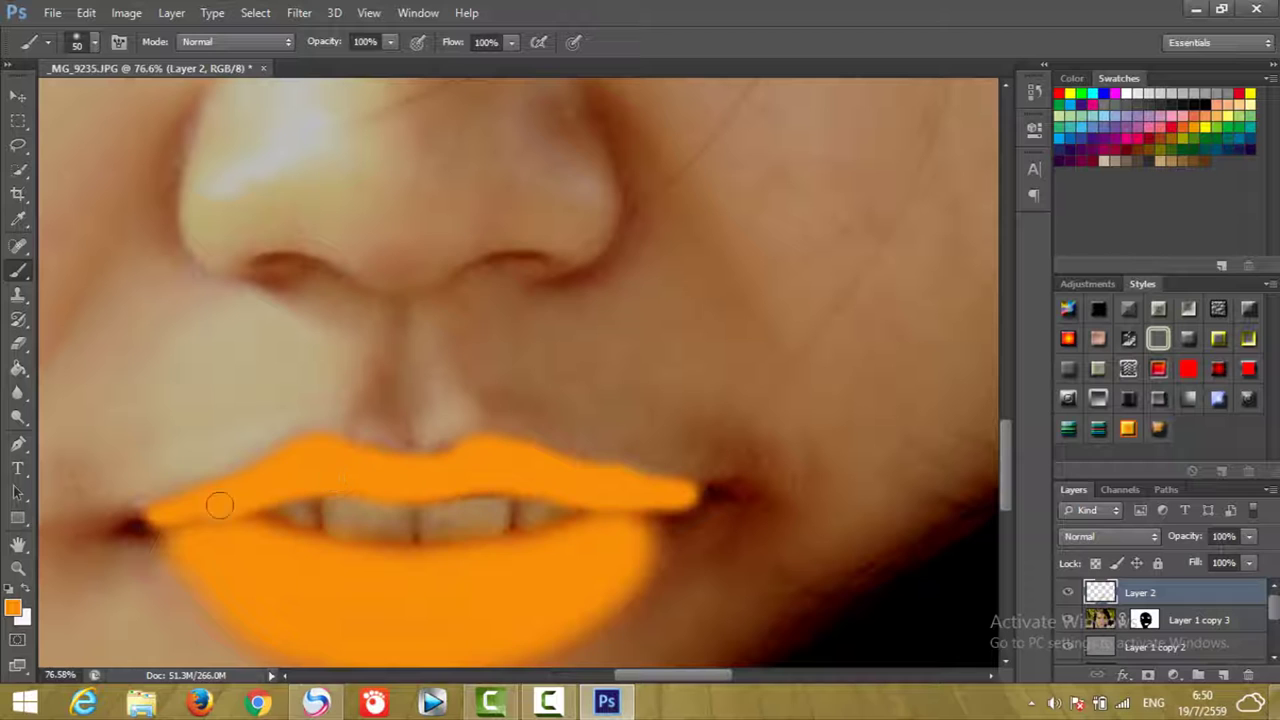
drag(586, 543, 629, 514)
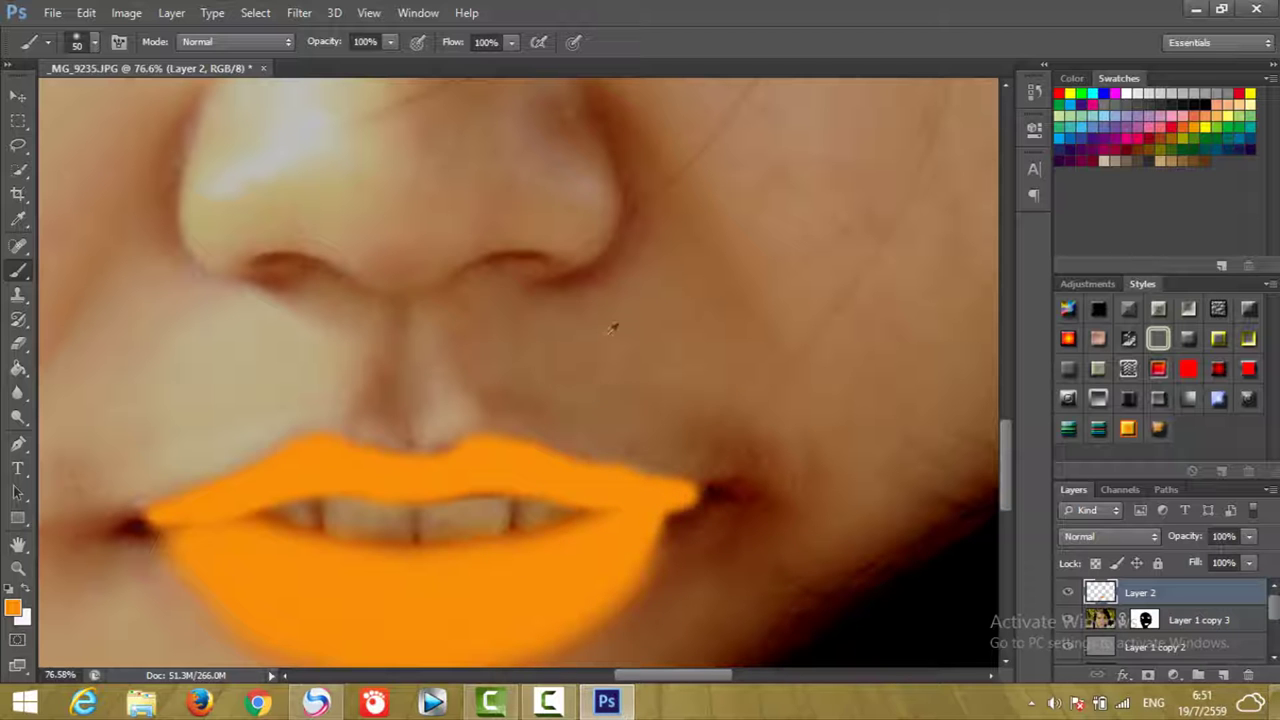
scroll(607, 312, down, 2)
scroll(607, 312, down, 2)
scroll(607, 316, down, 2)
scroll(607, 316, down, 1)
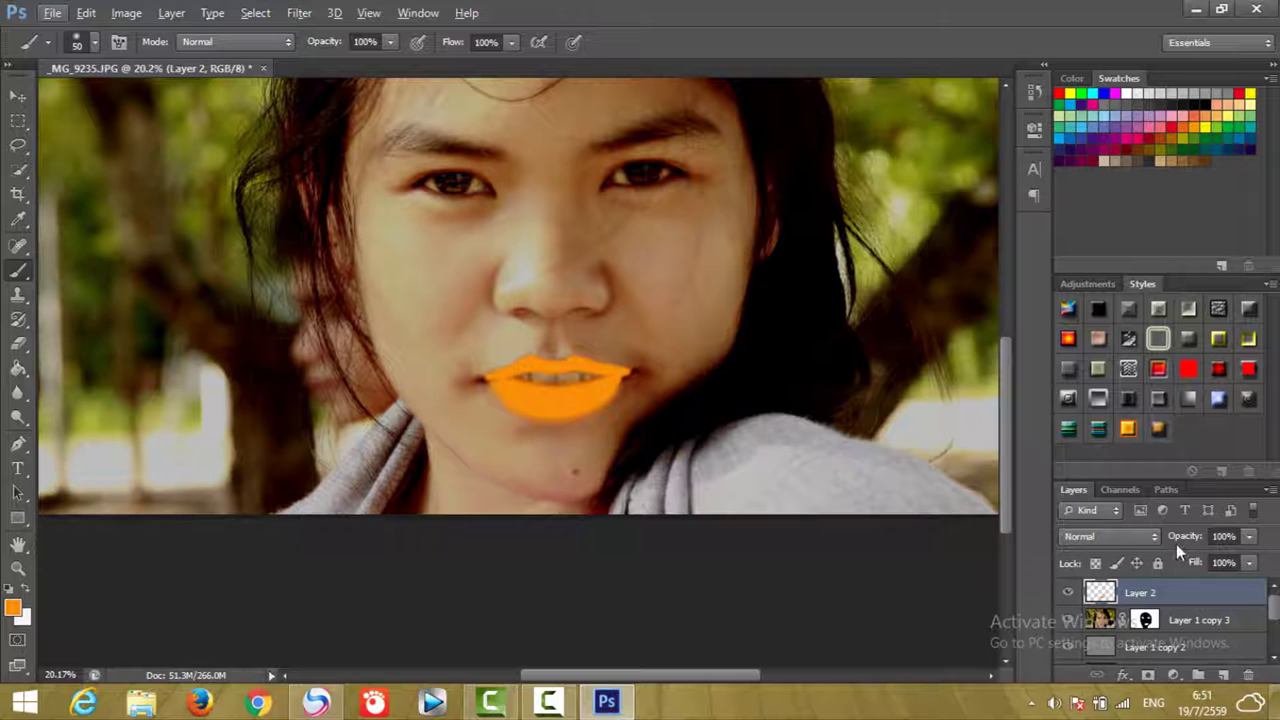
Adjust the orange lip Layer 2's opacity slider, settling it at 35%
click(1249, 537)
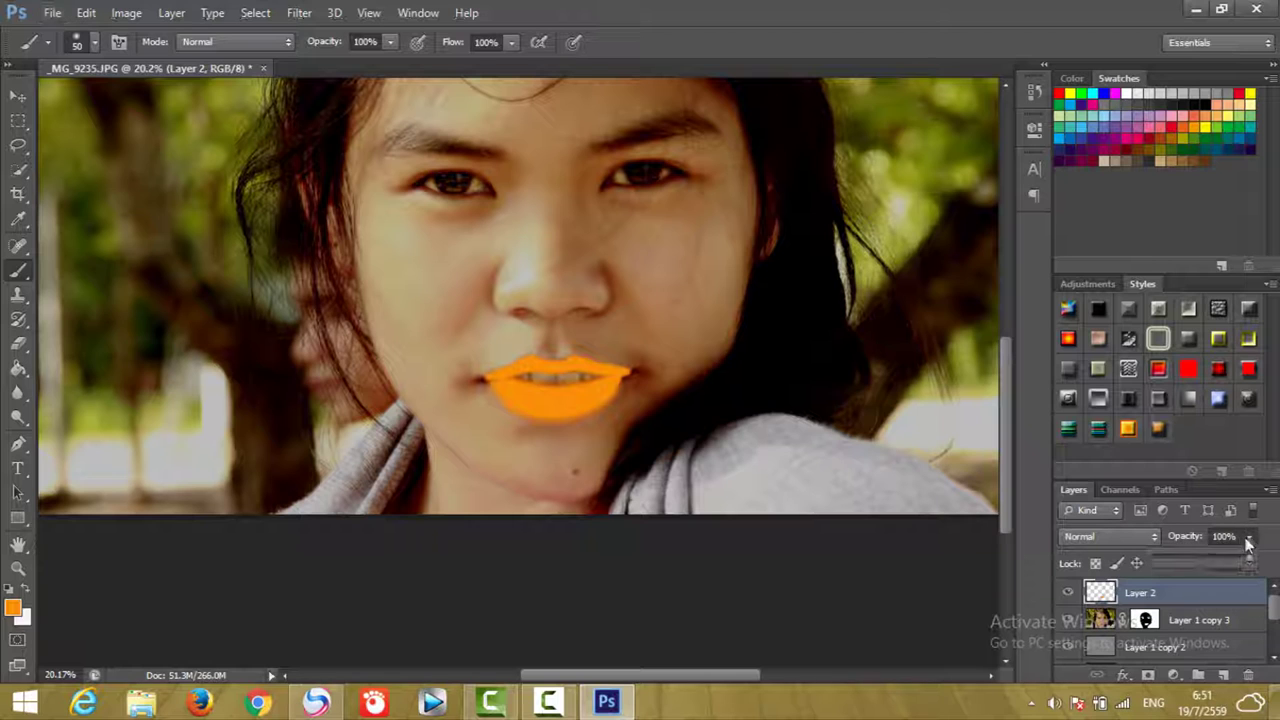
drag(1253, 563, 1183, 552)
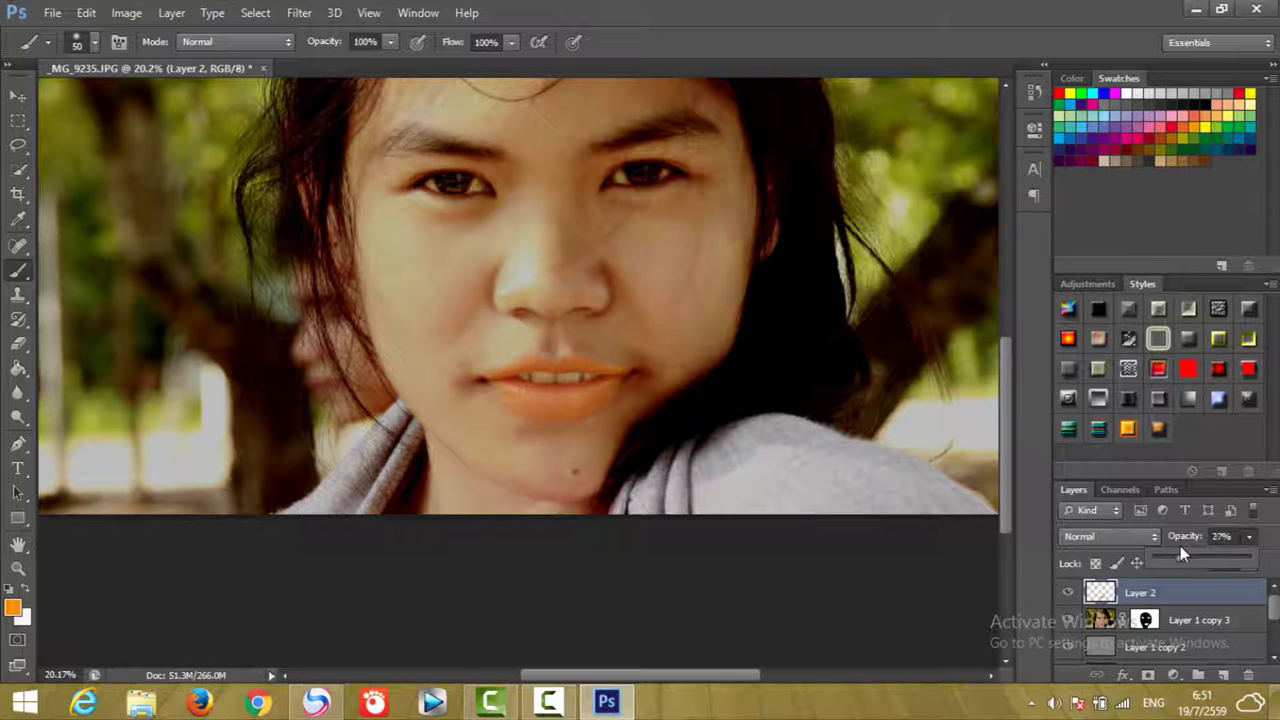
drag(1180, 546, 1201, 548)
drag(1202, 565, 1182, 562)
drag(1188, 560, 1189, 560)
Preview a redder hue in the foreground Color Picker, cancel to keep orange, and reselect the Brush
click(15, 609)
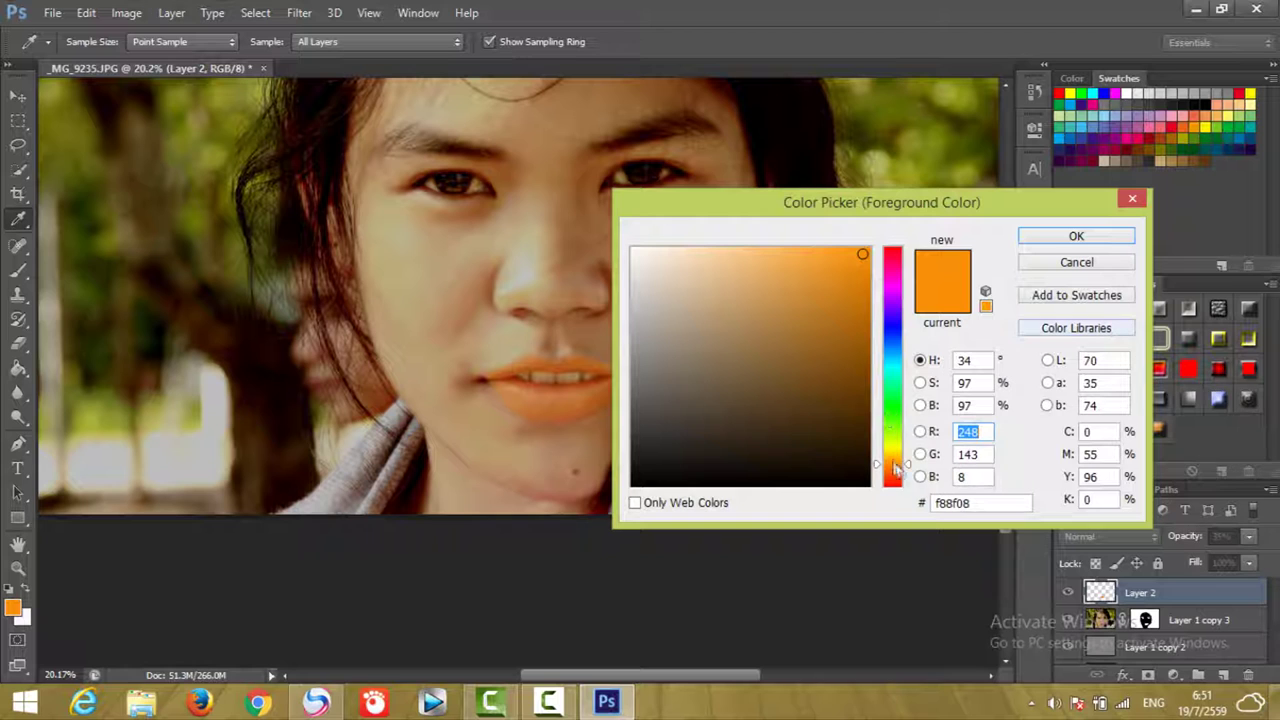
click(897, 480)
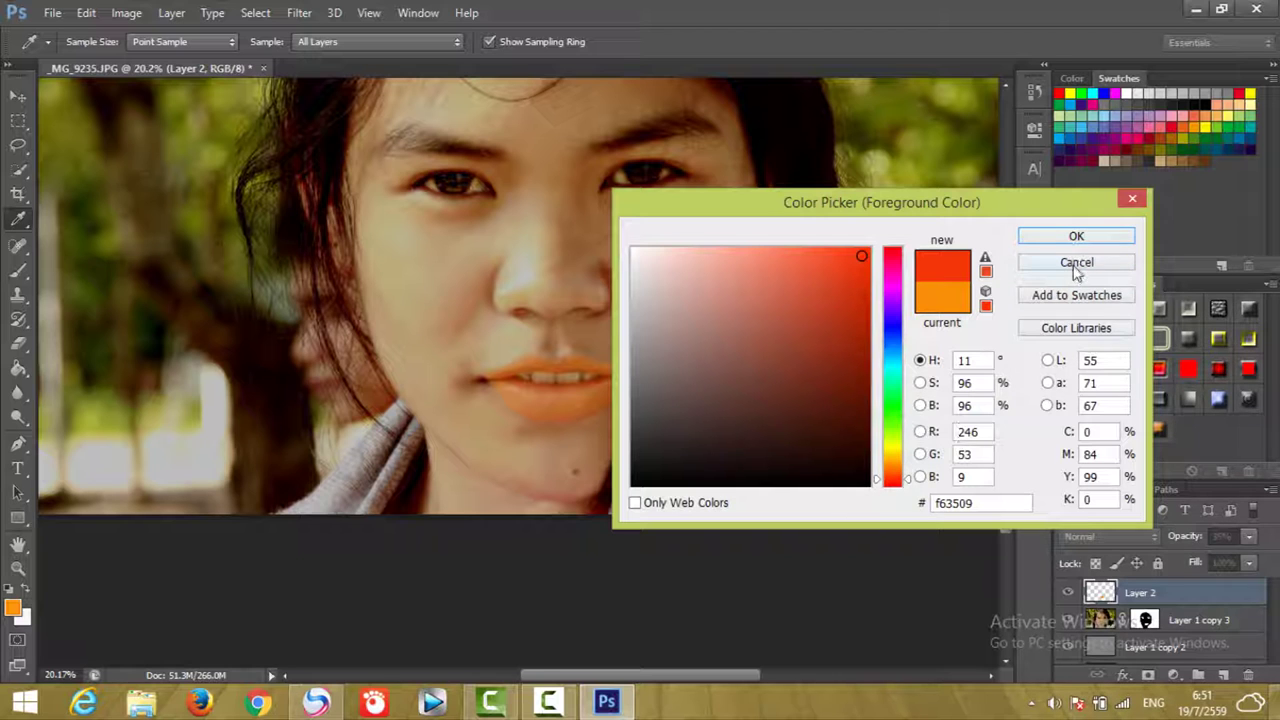
click(1077, 263)
key(b)
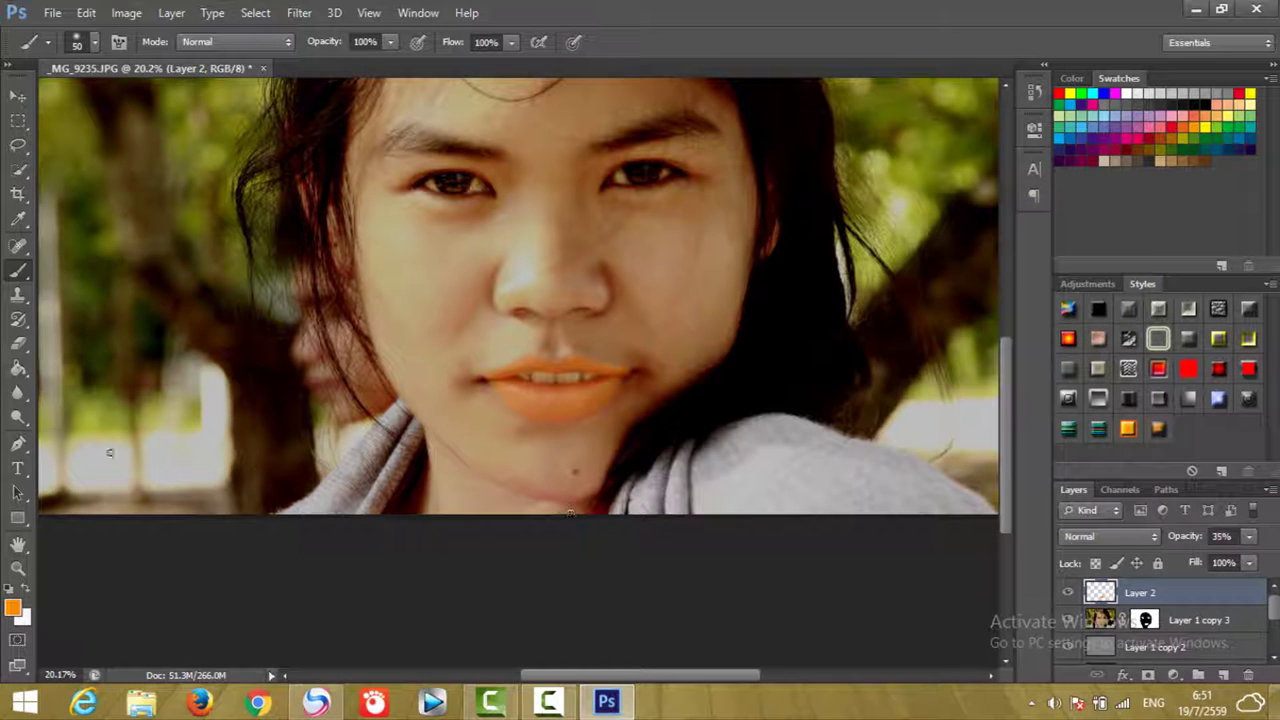
Lower Layer 2's opacity to 21% for a fainter orange lip tint
click(1248, 539)
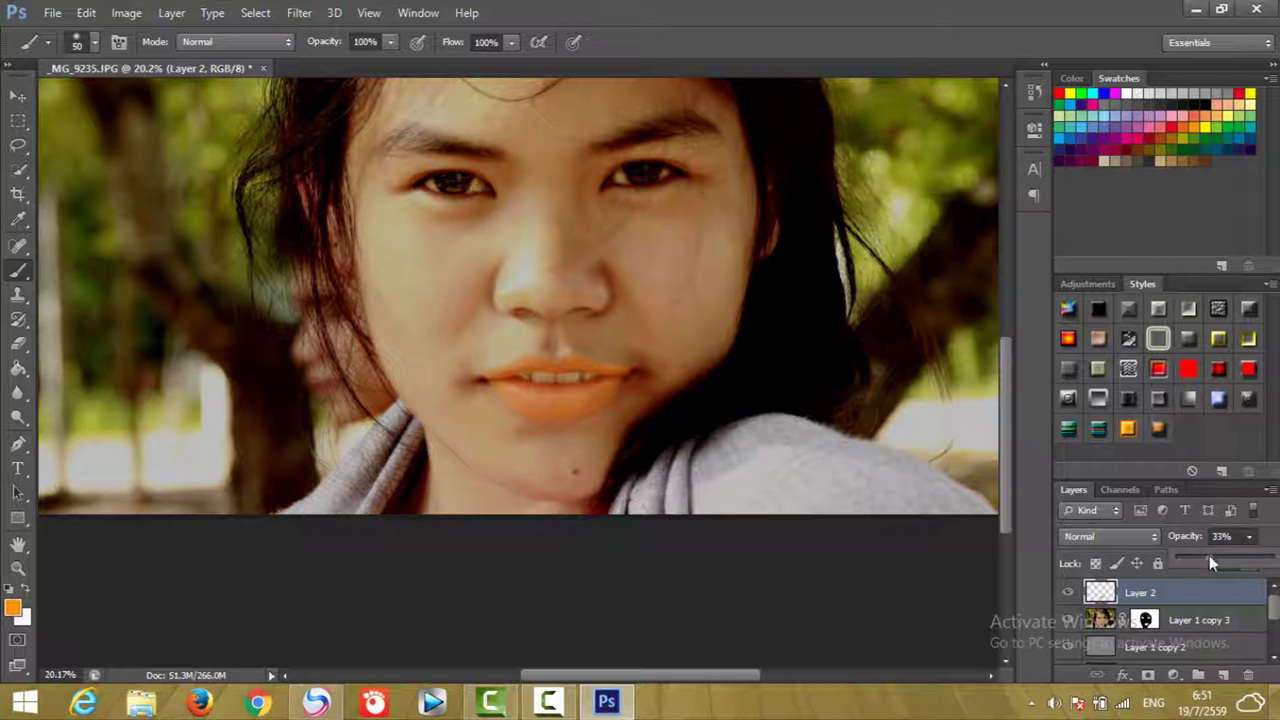
mouse_move(1197, 556)
mouse_down()
mouse_move(1211, 559)
mouse_move(1192, 554)
mouse_up()
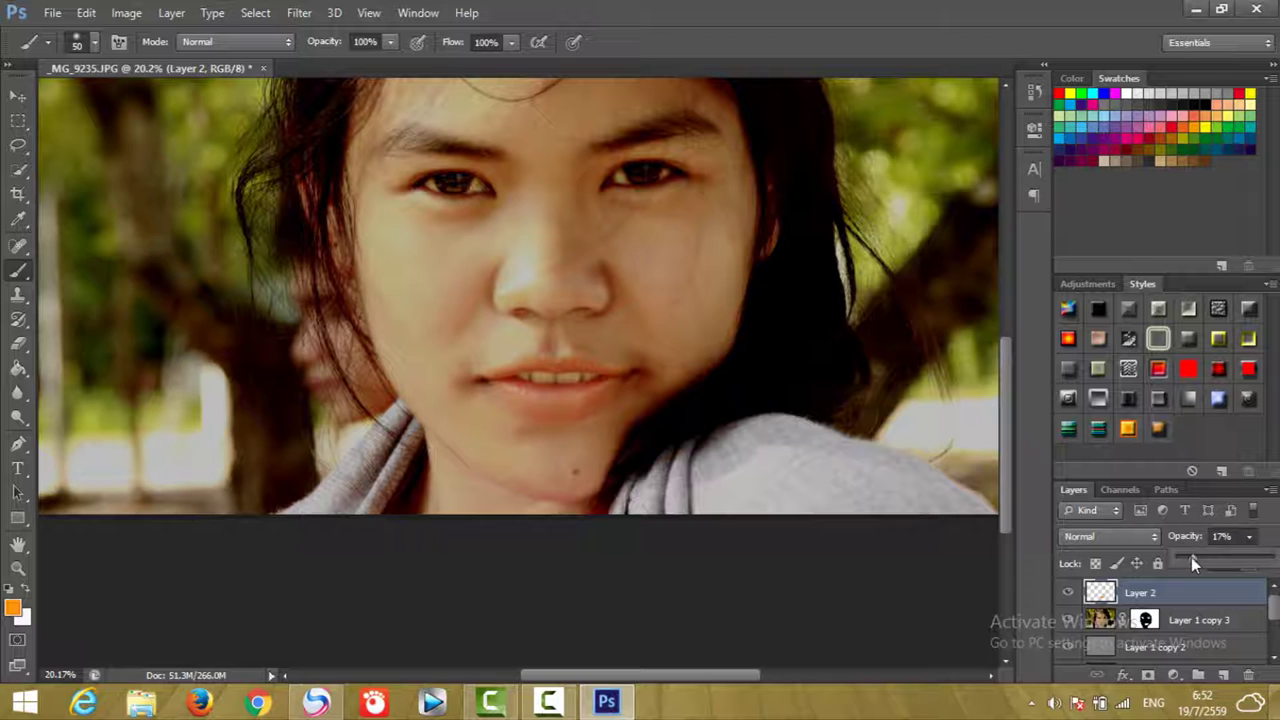
drag(1195, 557, 1195, 557)
drag(1196, 558, 1197, 558)
click(1274, 610)
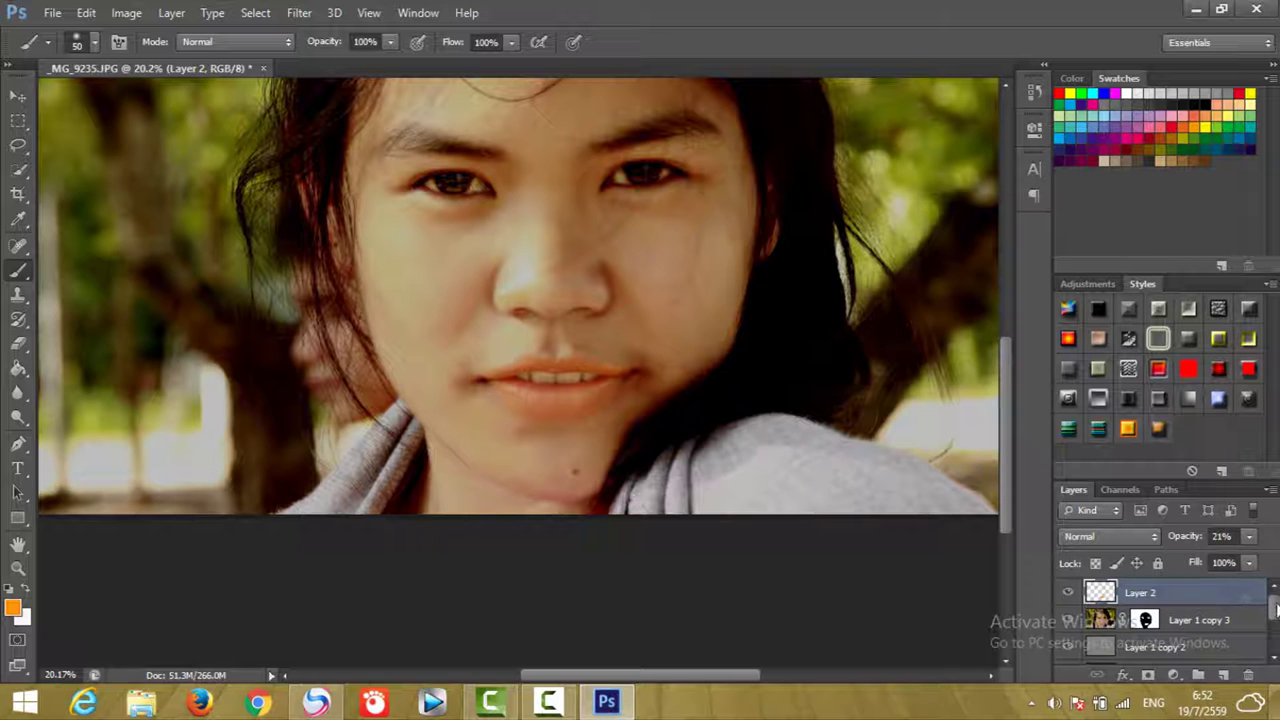
scroll(1274, 610, down, 3)
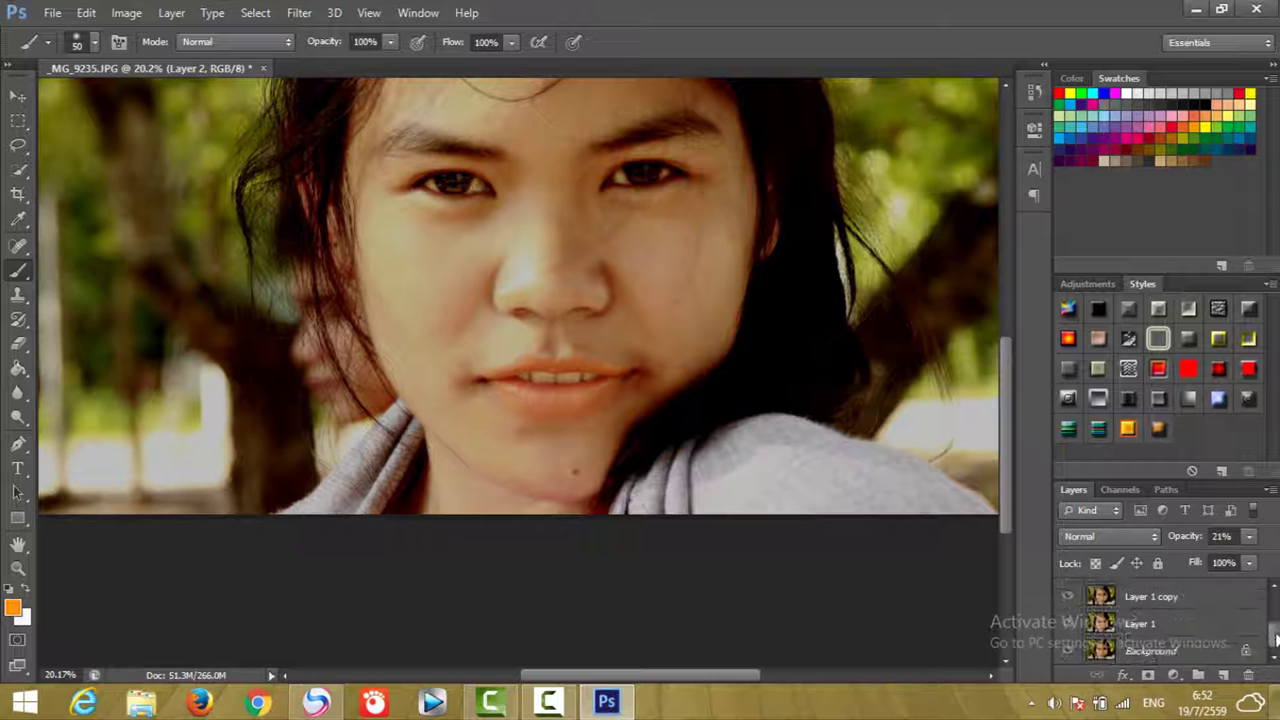
Group the selected retouch layers into Group 1 with Ctrl+G and dismiss the brush error
shift+click(1160, 624)
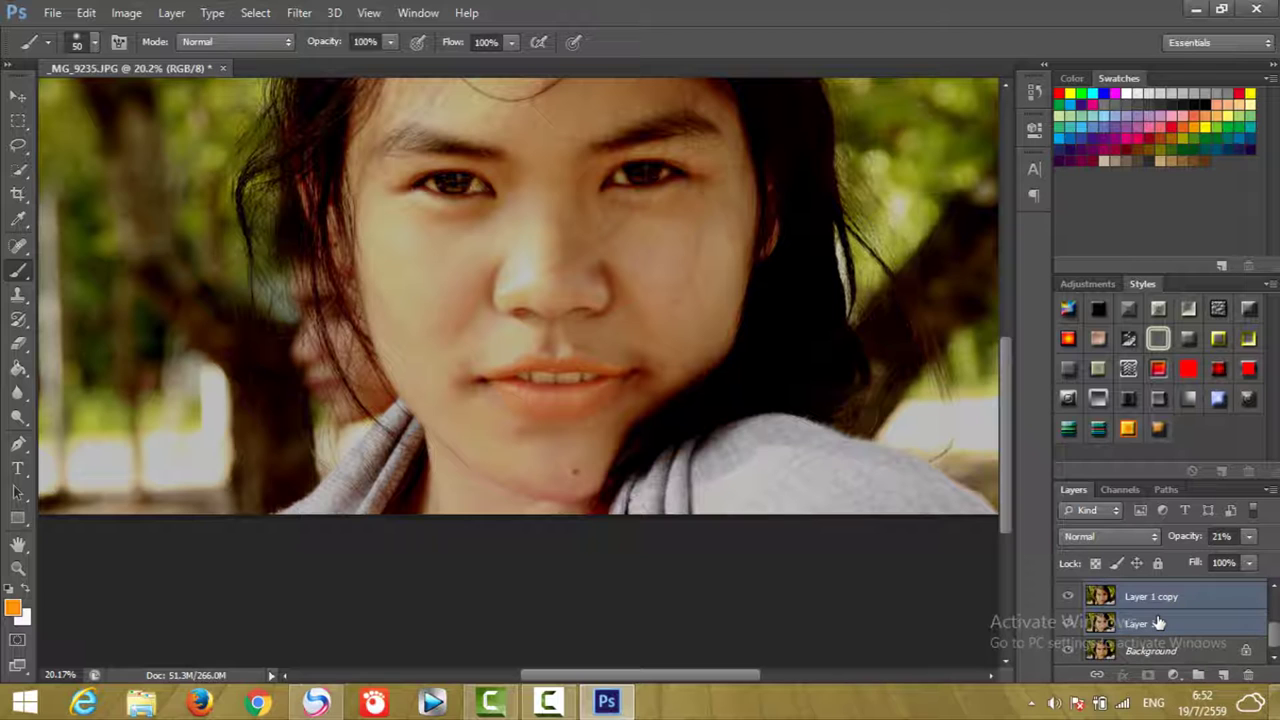
key(ctrl+g)
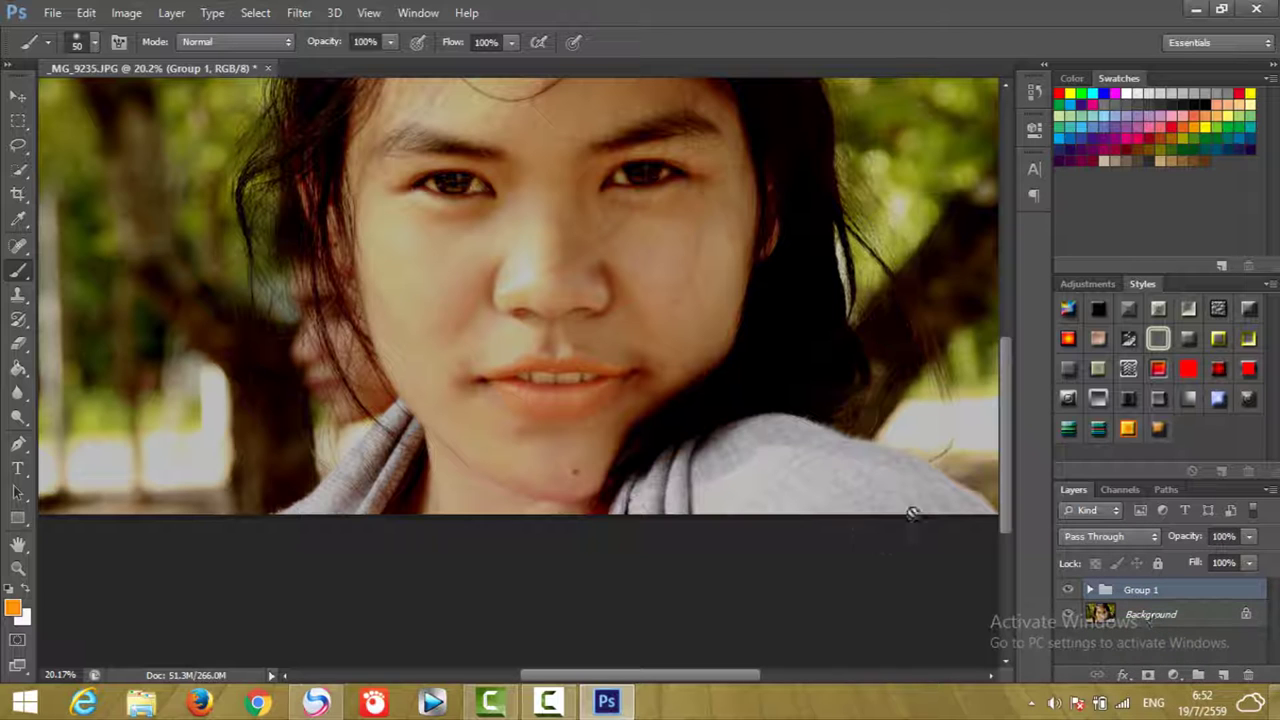
click(789, 566)
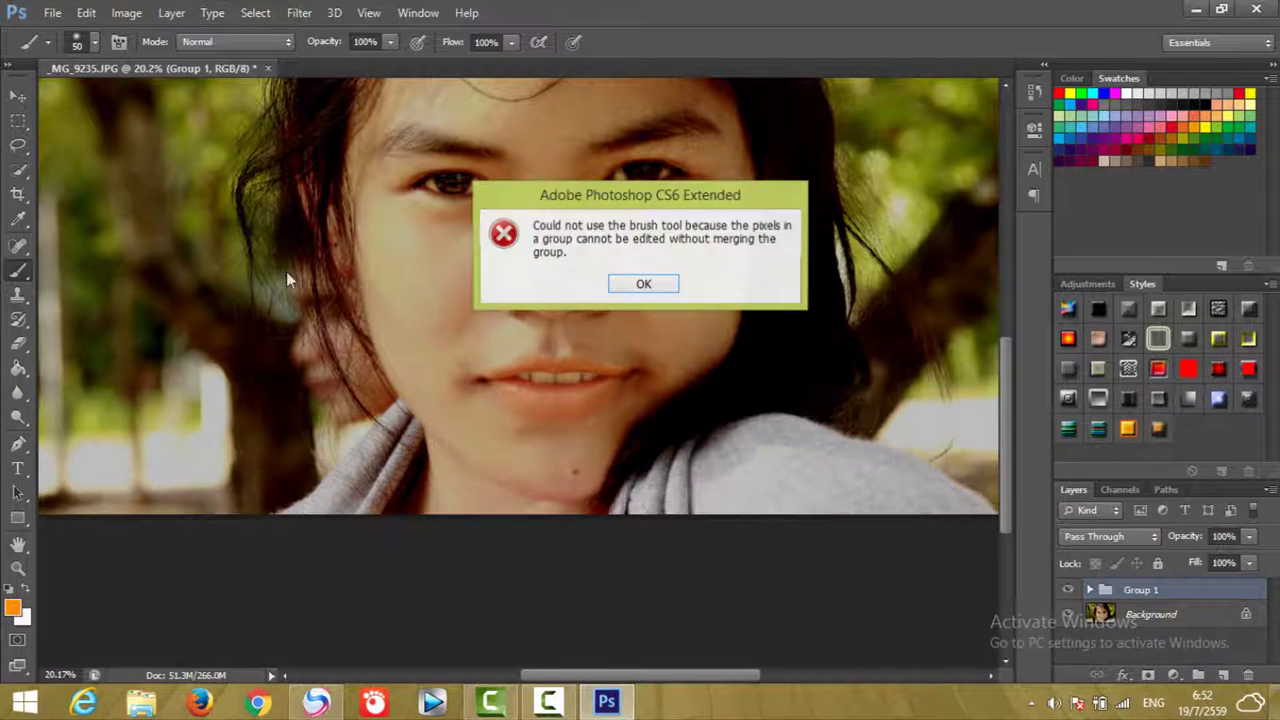
click(648, 285)
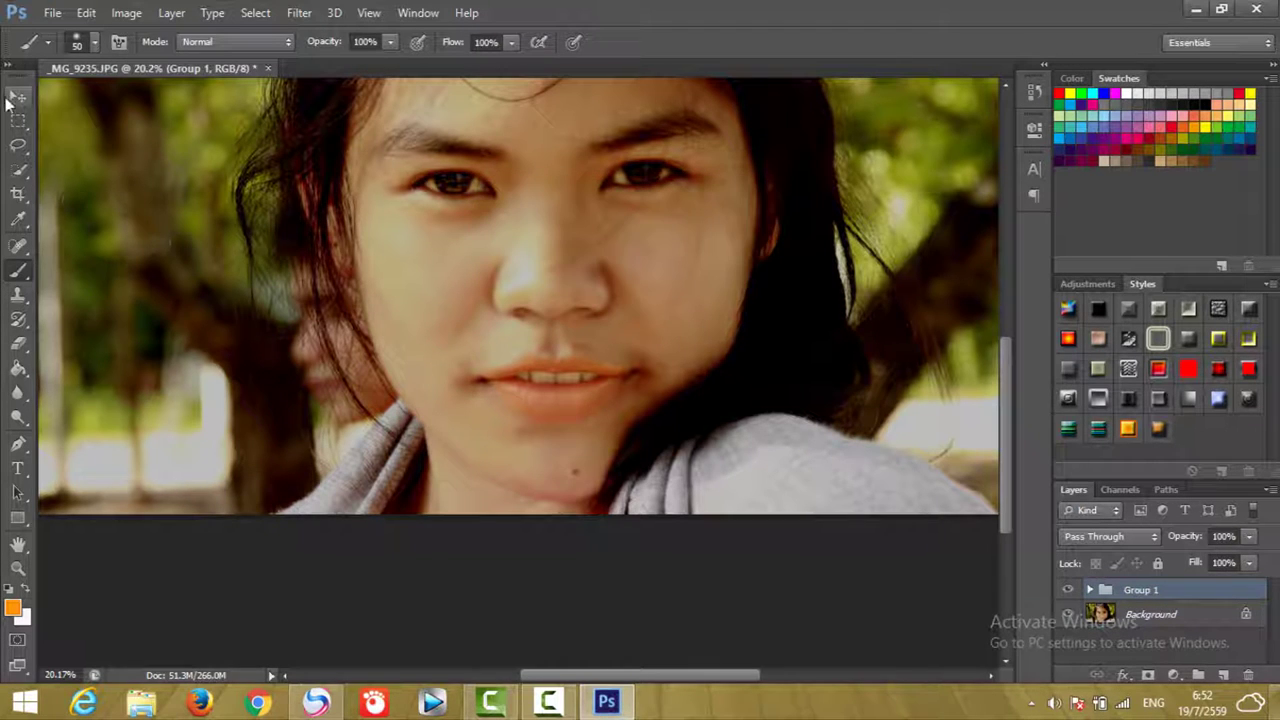
click(18, 95)
drag(668, 295, 668, 370)
key(ctrl+z)
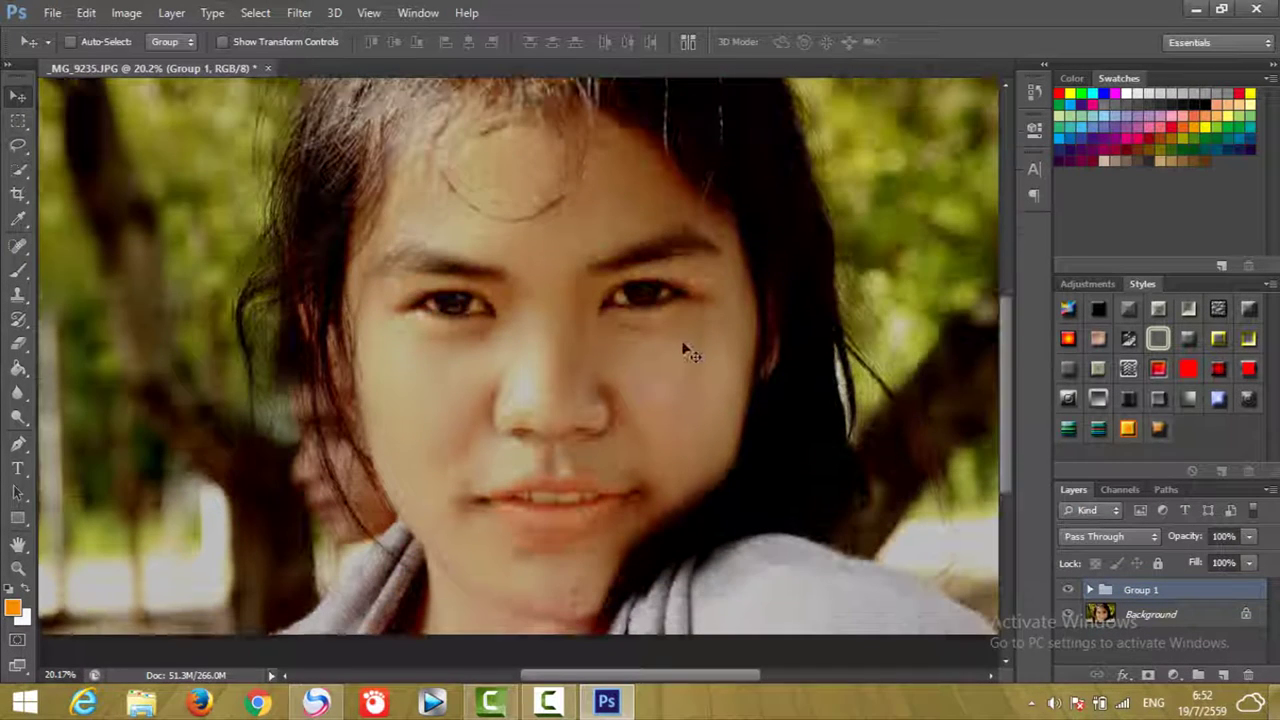
scroll(672, 337, down, 3)
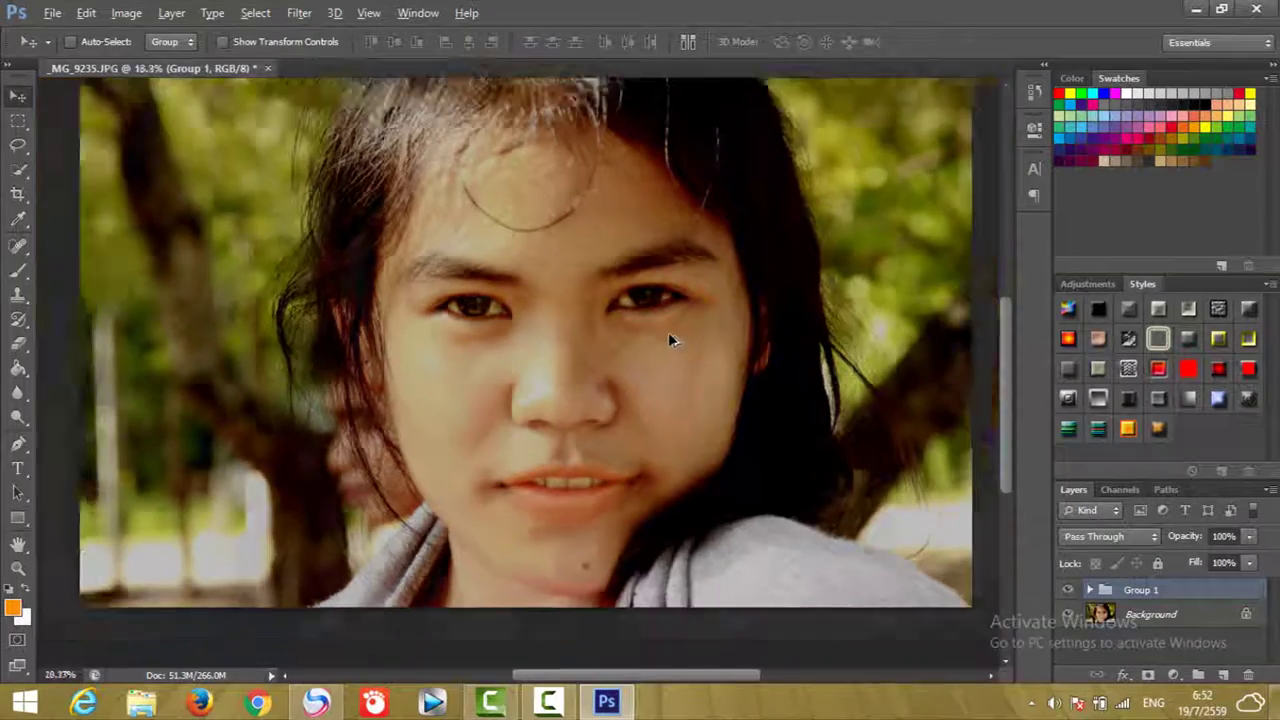
scroll(666, 343, up, 4)
scroll(668, 336, up, 2)
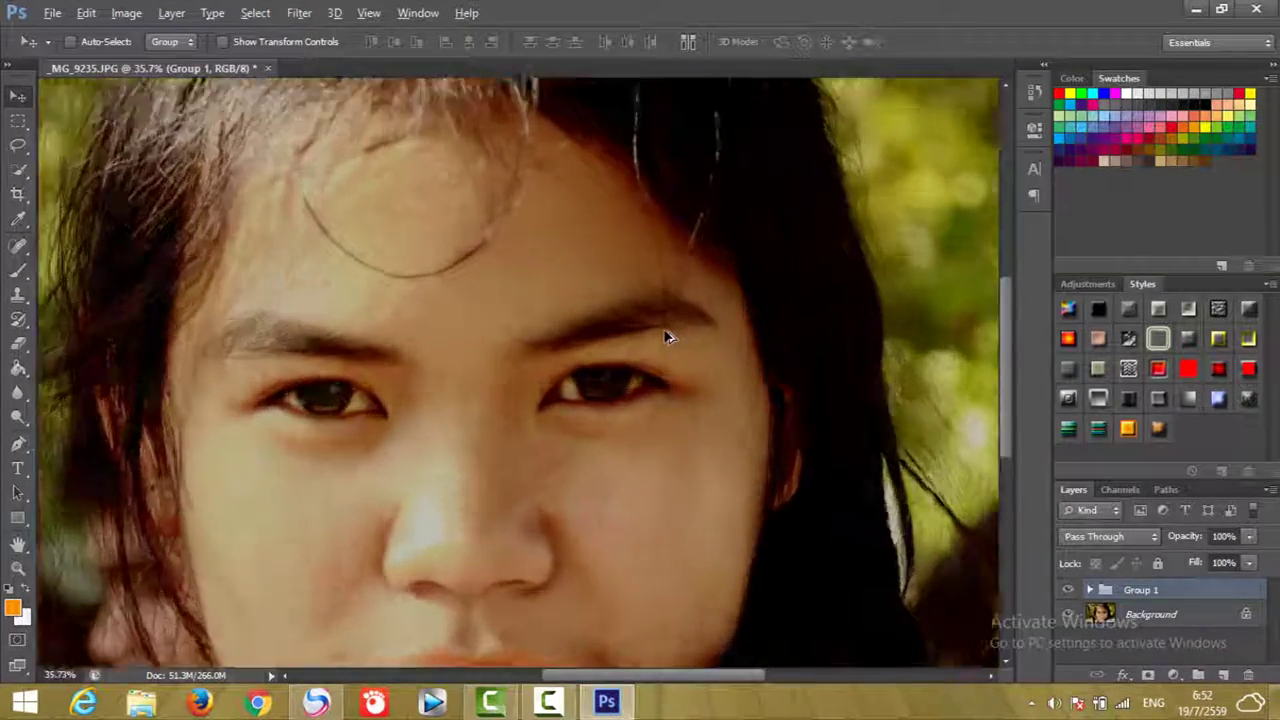
scroll(666, 334, up, 2)
scroll(470, 372, up, 1)
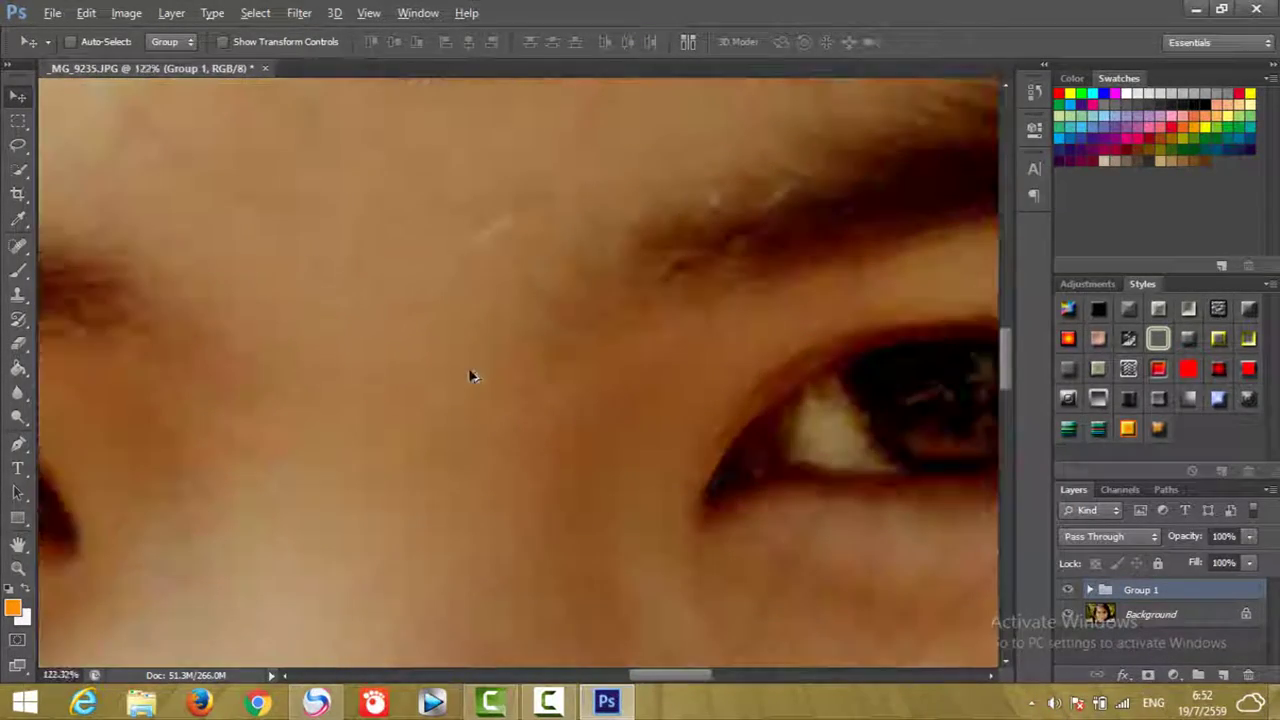
scroll(462, 390, down, 2)
scroll(455, 395, down, 1)
scroll(445, 395, up, 2)
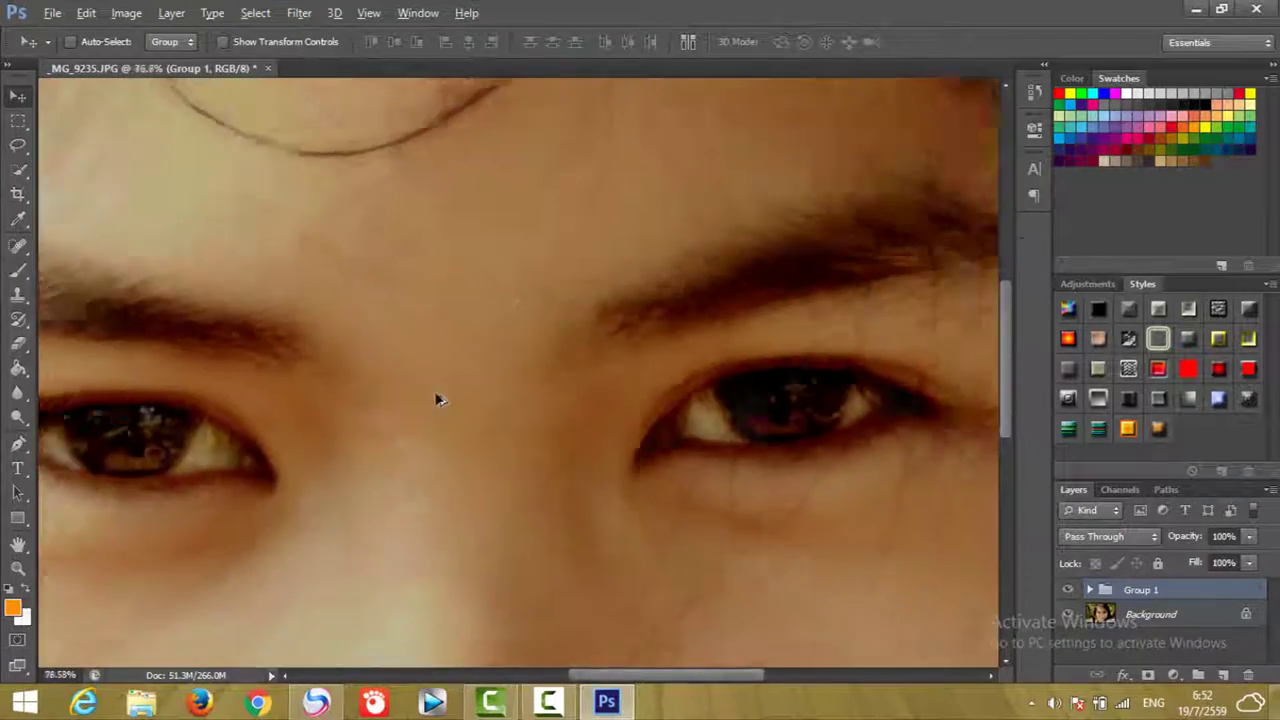
scroll(446, 392, down, 2)
scroll(447, 391, down, 1)
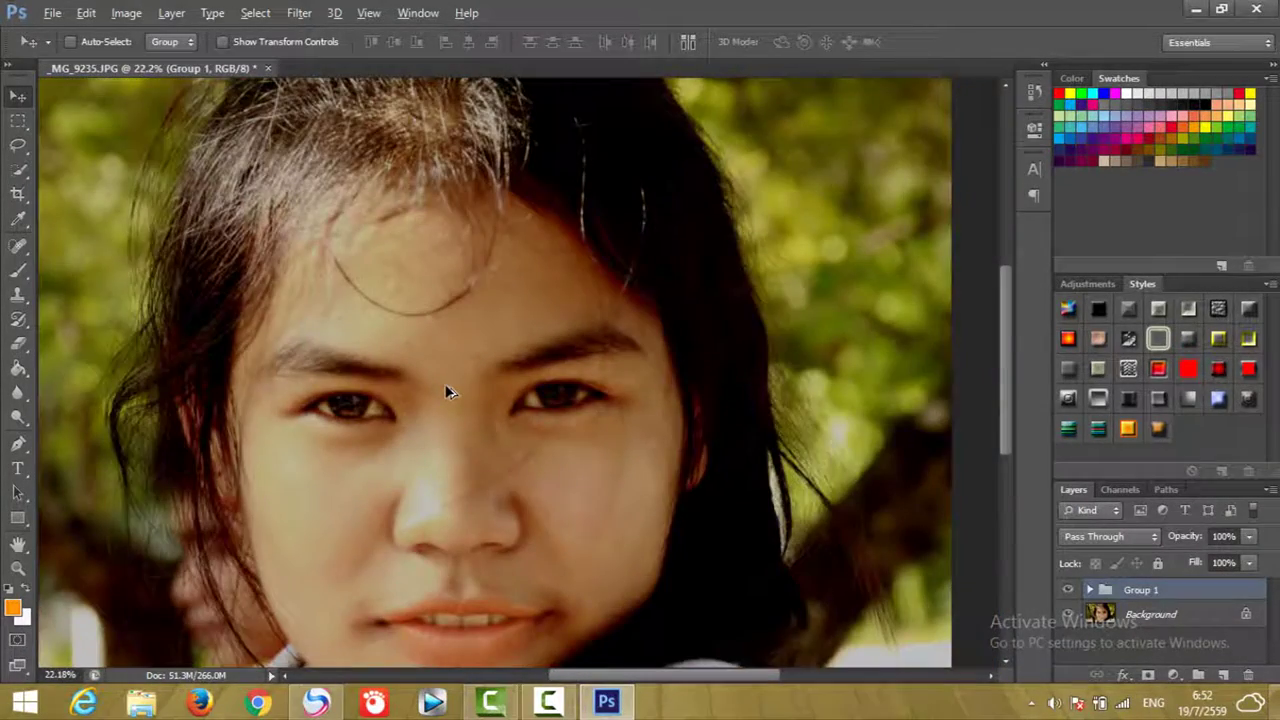
scroll(447, 391, down, 2)
scroll(447, 391, down, 1)
scroll(448, 392, up, 1)
scroll(447, 391, up, 1)
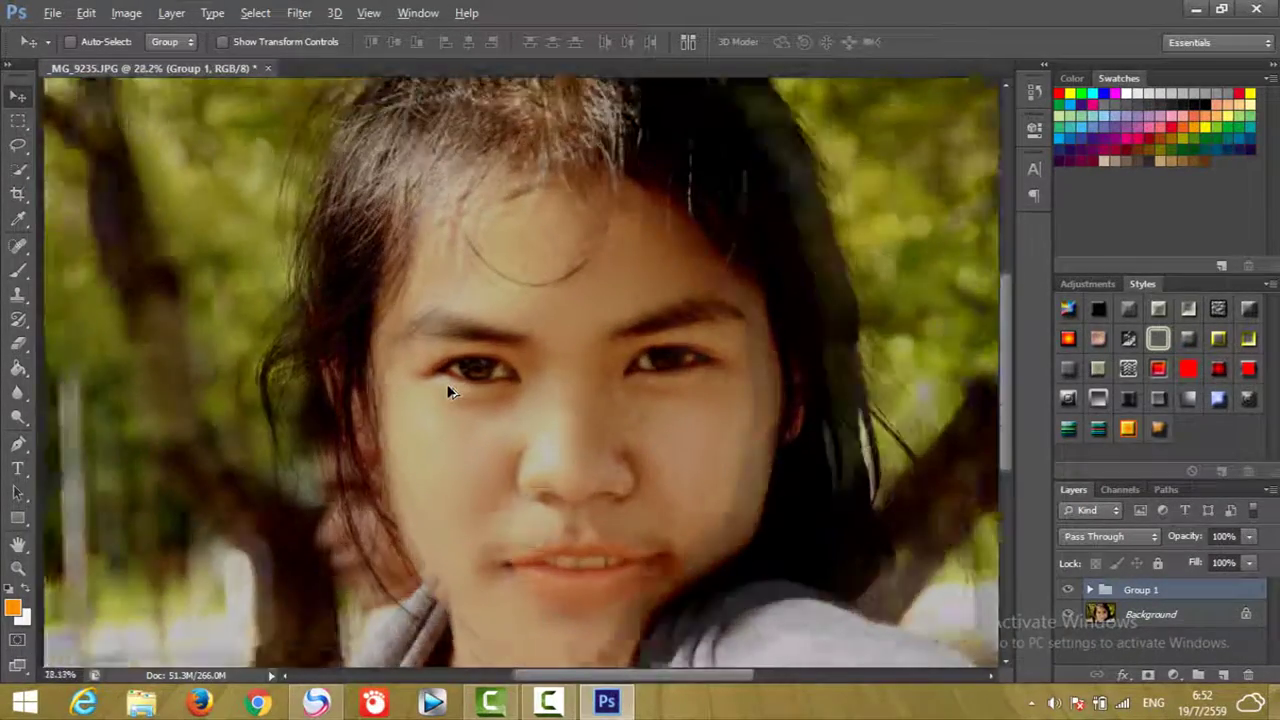
scroll(447, 391, down, 1)
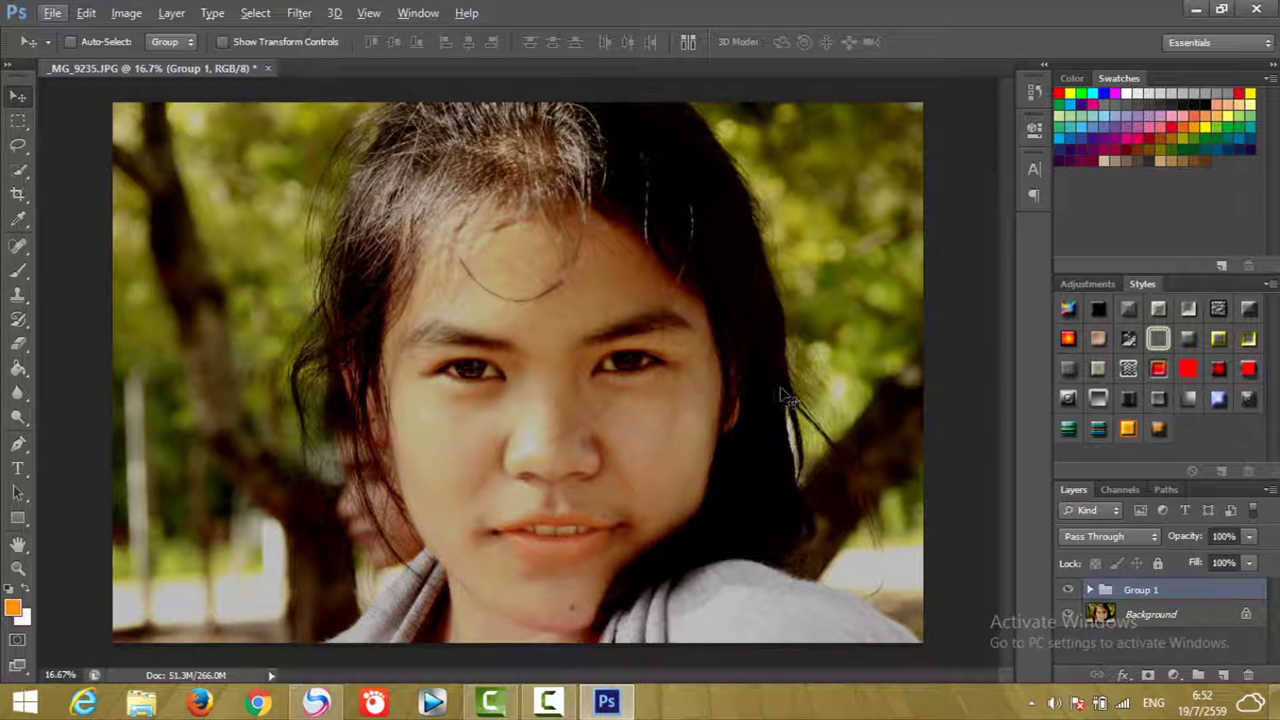